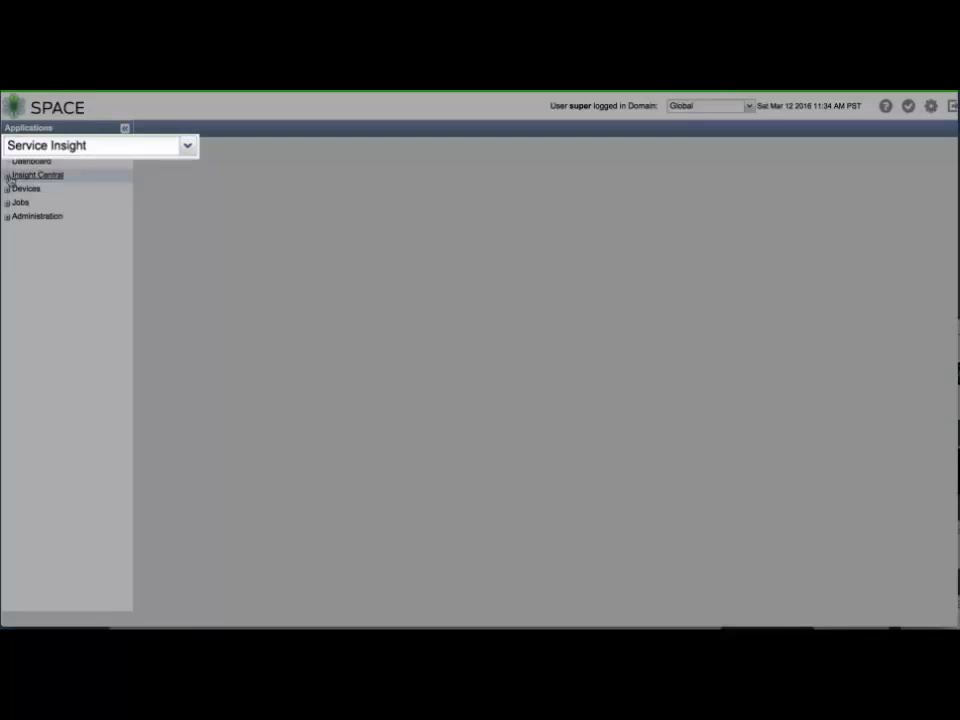
- Open the Exposure Analyzer in Insight Central and review the device table's columns through EOL Status
click(7, 175)
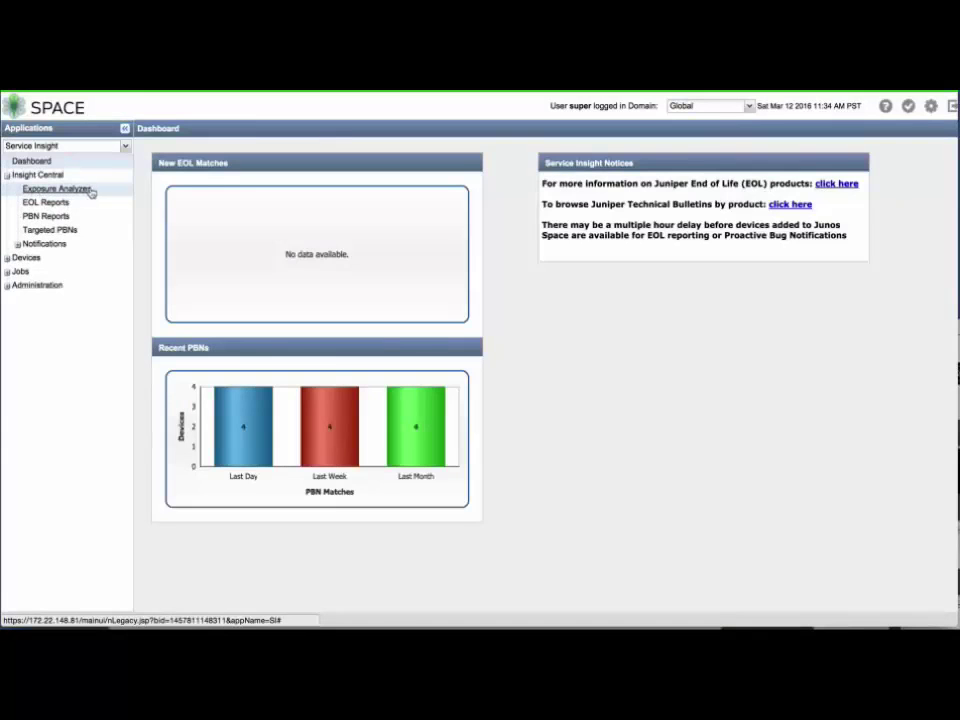
click(60, 189)
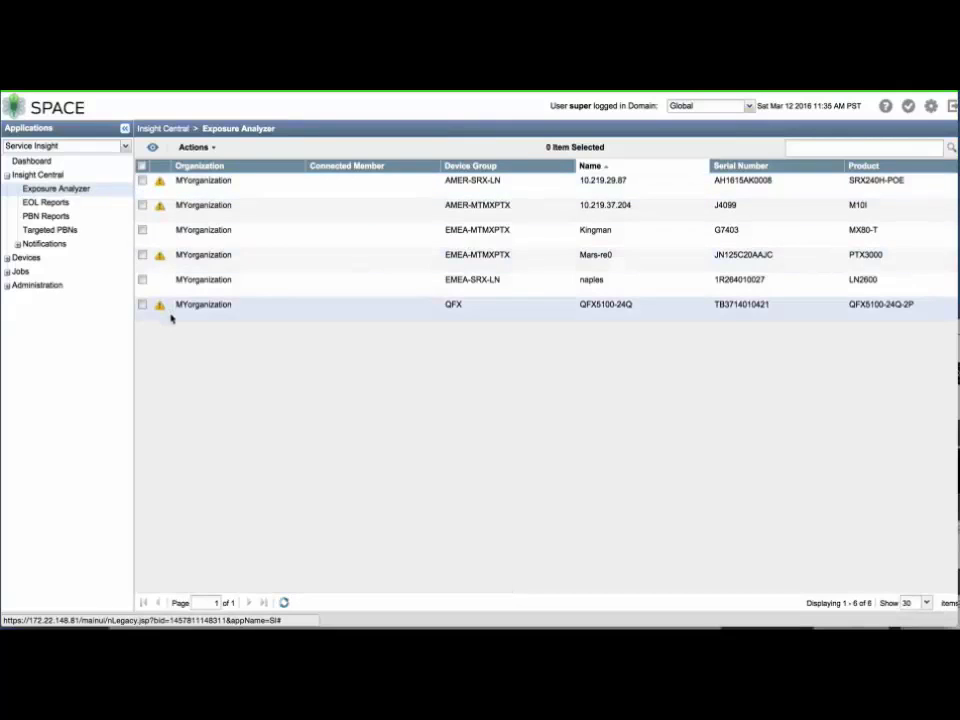
scroll(170, 318, right, 10)
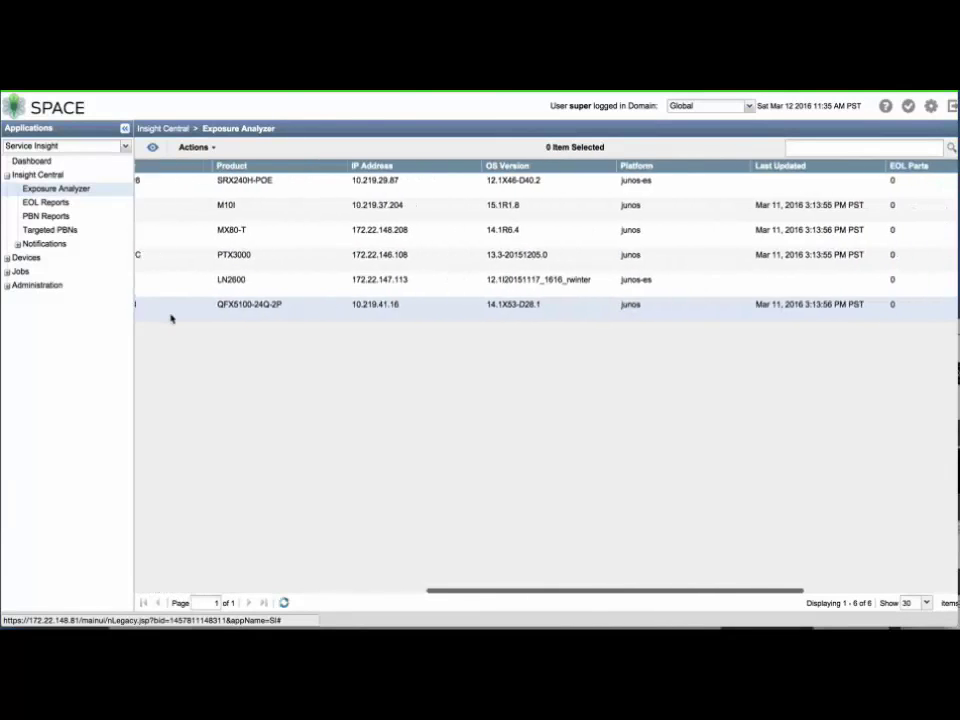
scroll(170, 318, right, 5)
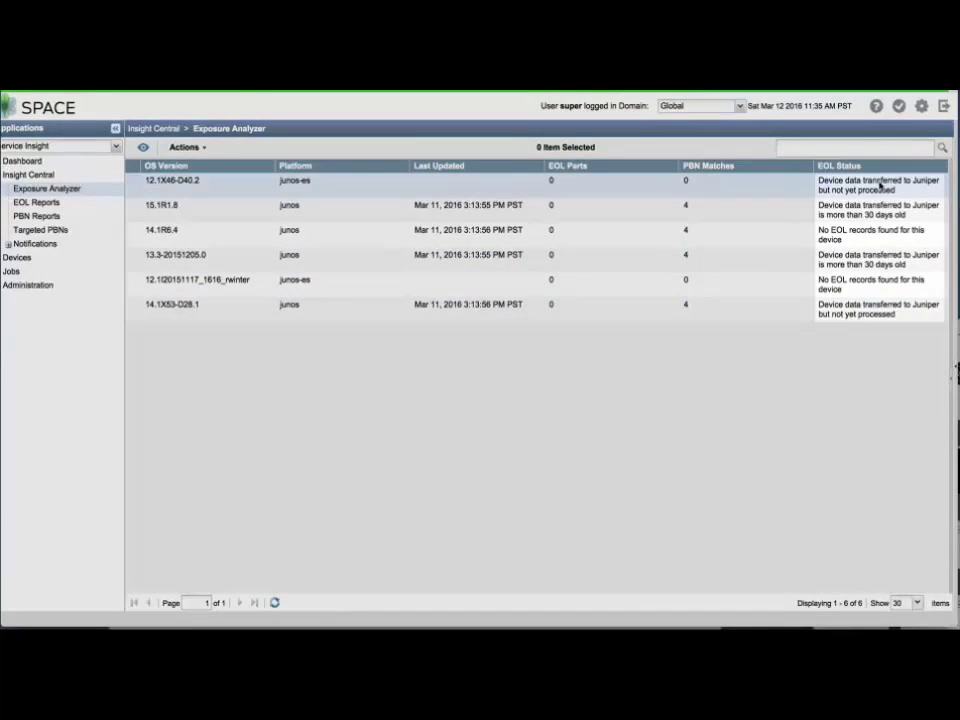
scroll(822, 183, left, 10)
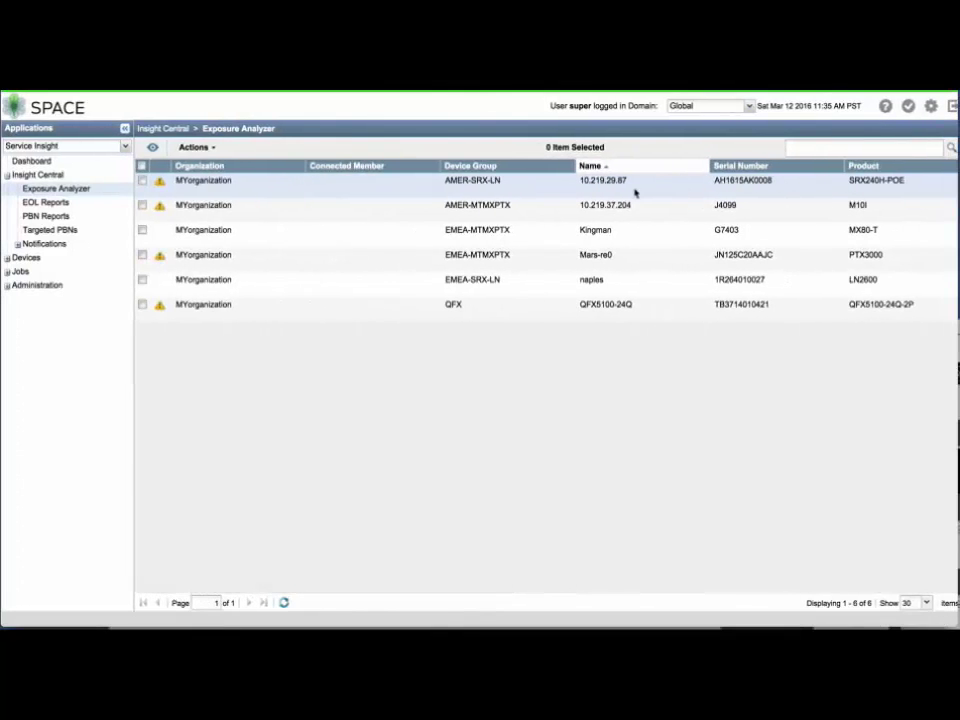
- View the list of columns available for the Exposure Analyzer table without changing any of them
click(570, 167)
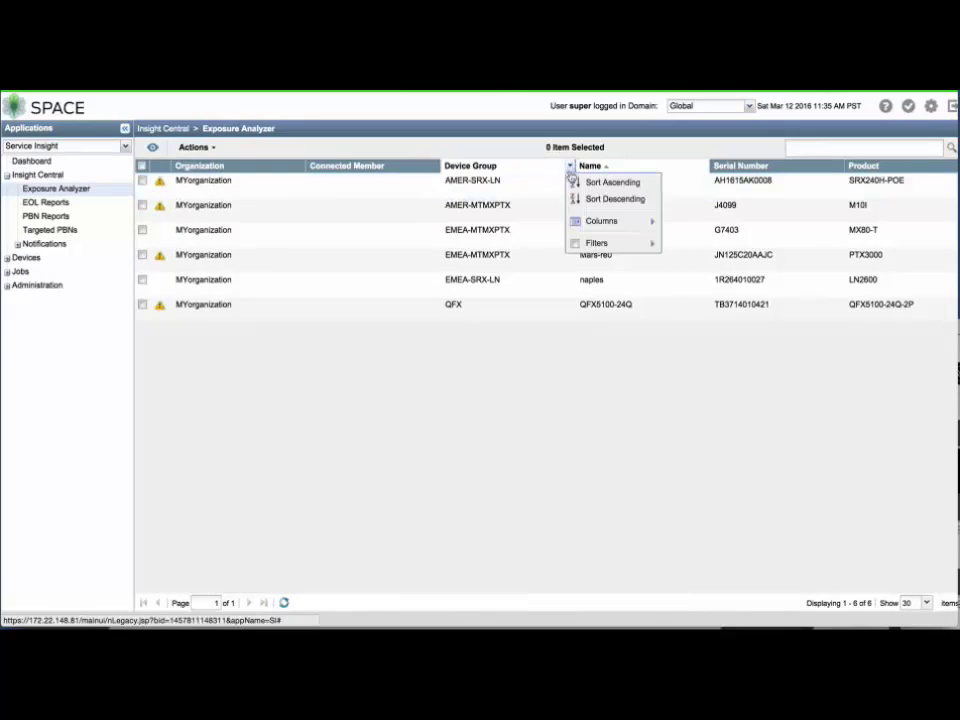
mouse_move(586, 224)
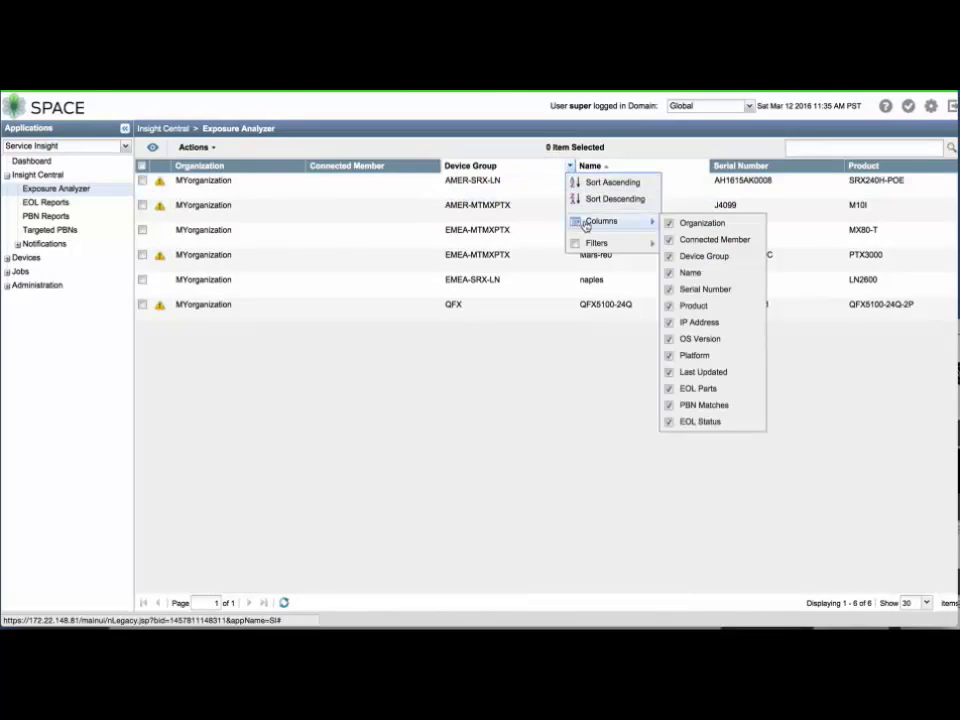
click(519, 360)
- Select devices 10.219.37.204, Kingman, Mars-re0 and QFX5100-24Q in the Exposure Analyzer and show their matching PBNs
scroll(519, 360, right, 10)
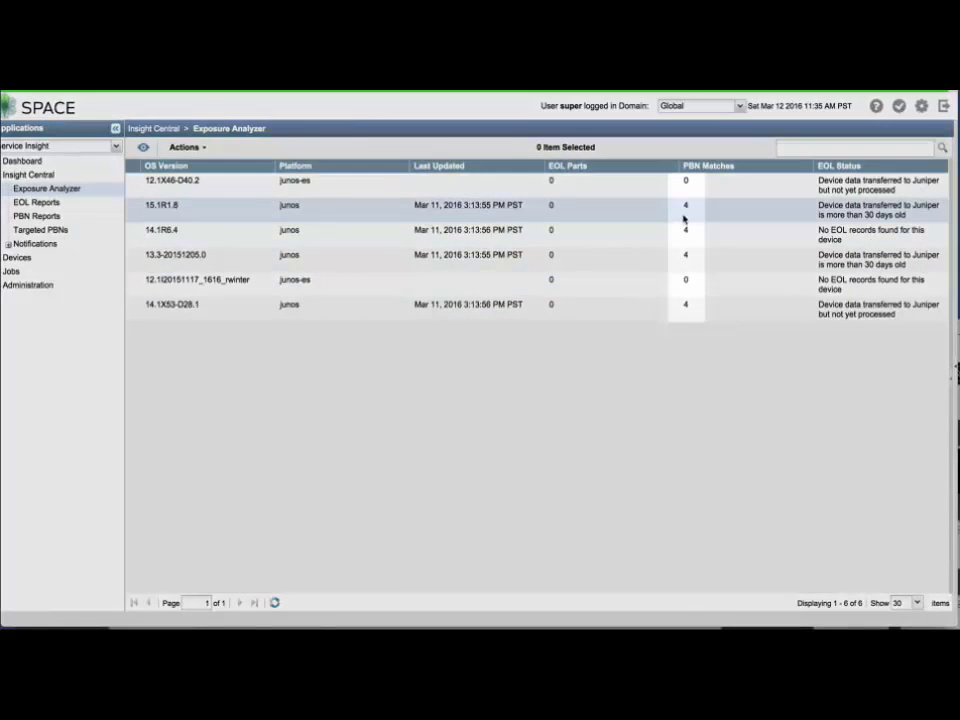
click(685, 217)
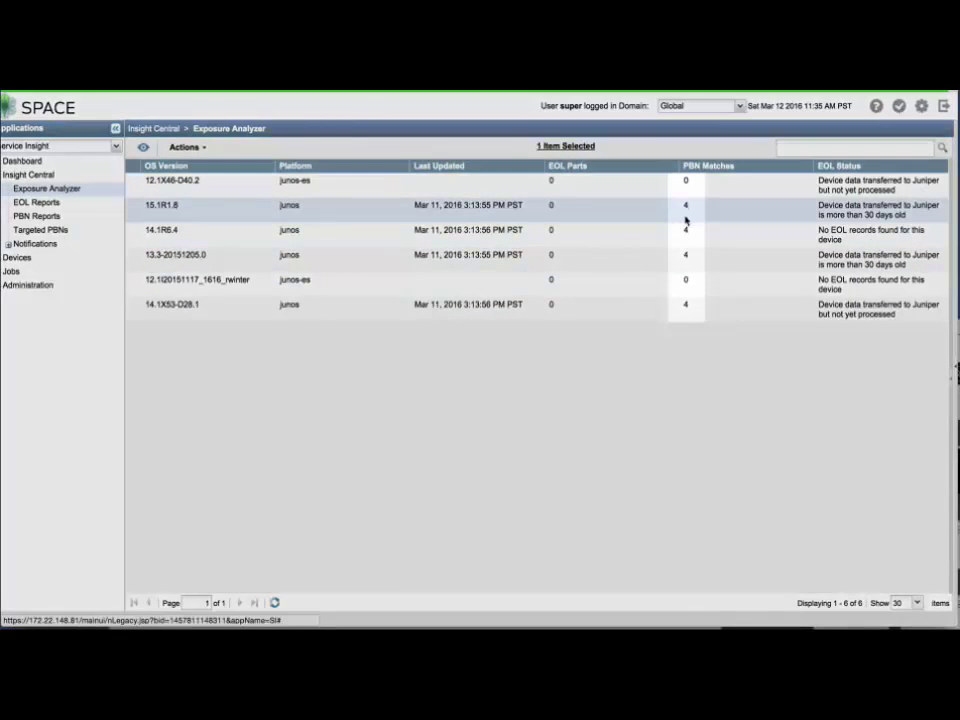
ctrl+click(686, 235)
ctrl+click(686, 305)
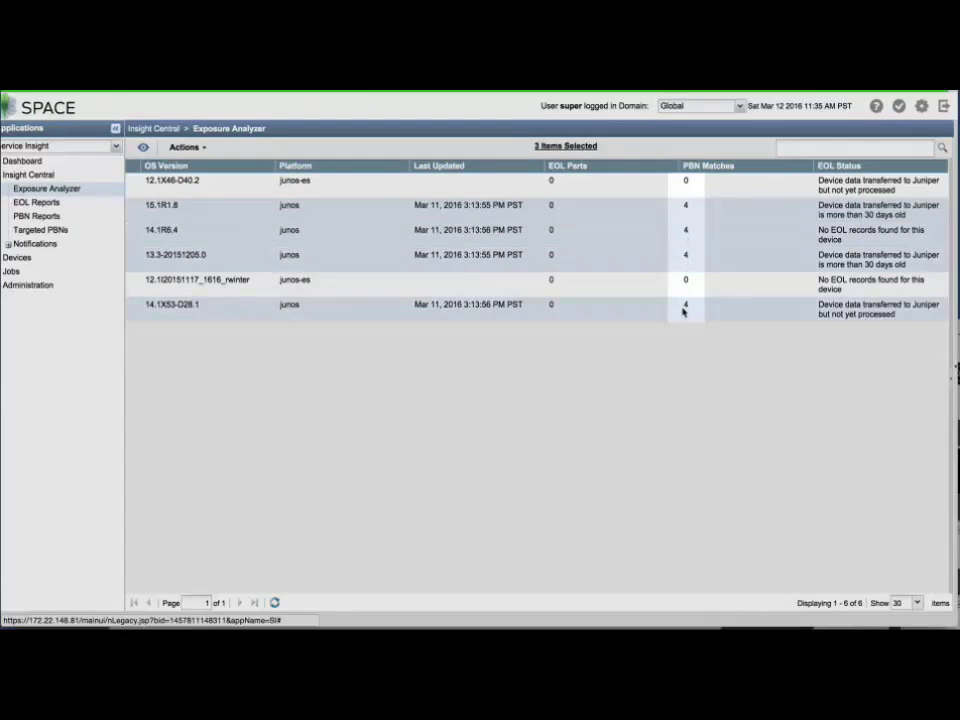
click(188, 147)
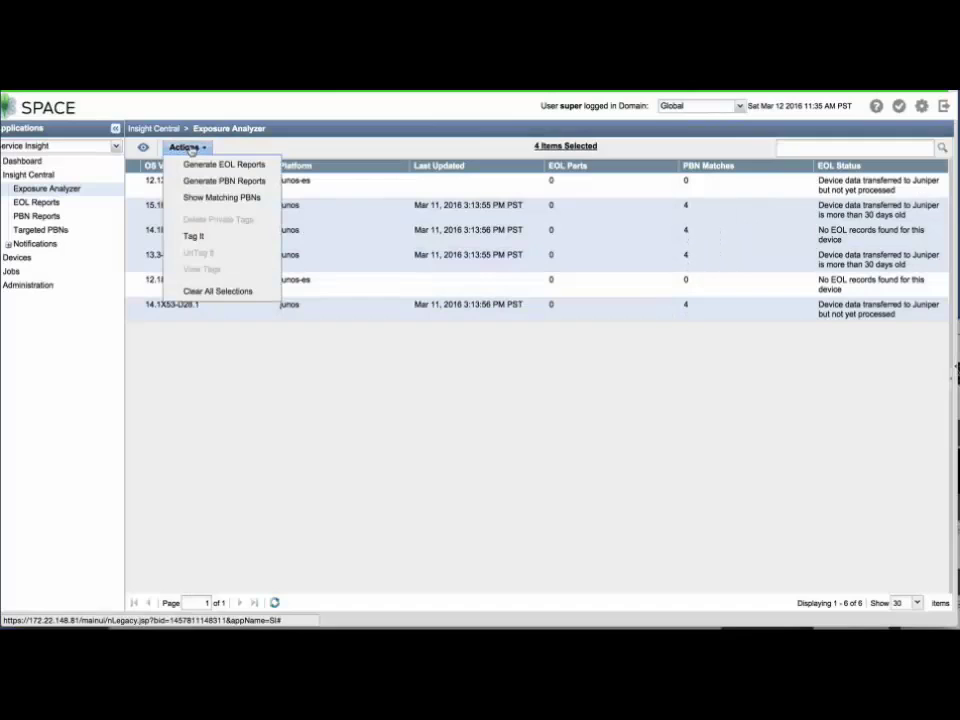
click(212, 200)
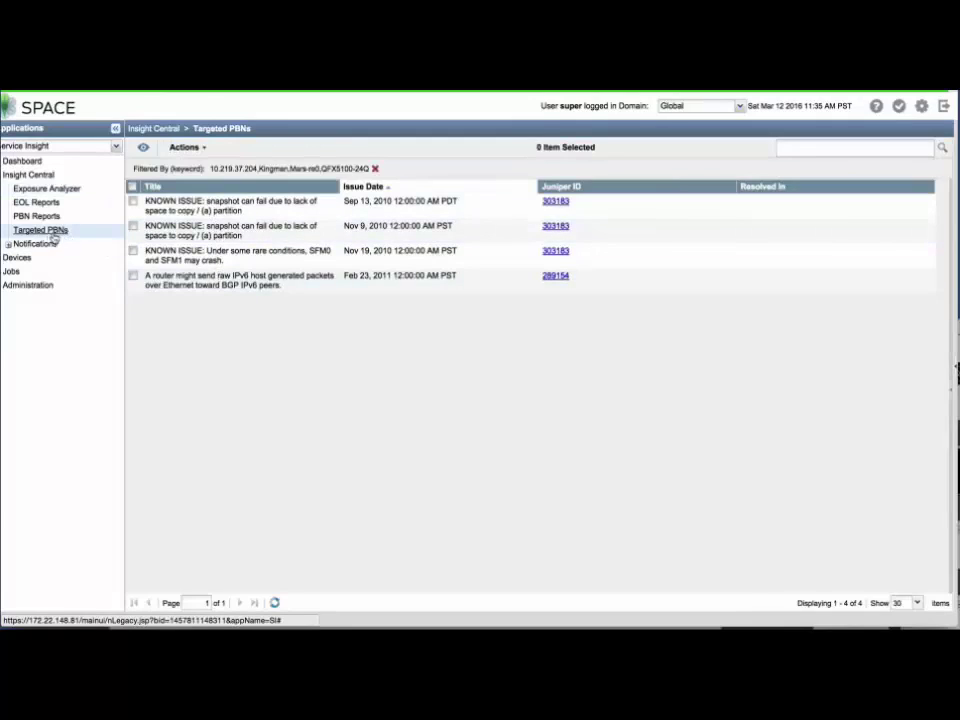
- Return to the Exposure Analyzer, reselect the four devices with PBN matches, and start generating a PBN report for them
click(94, 189)
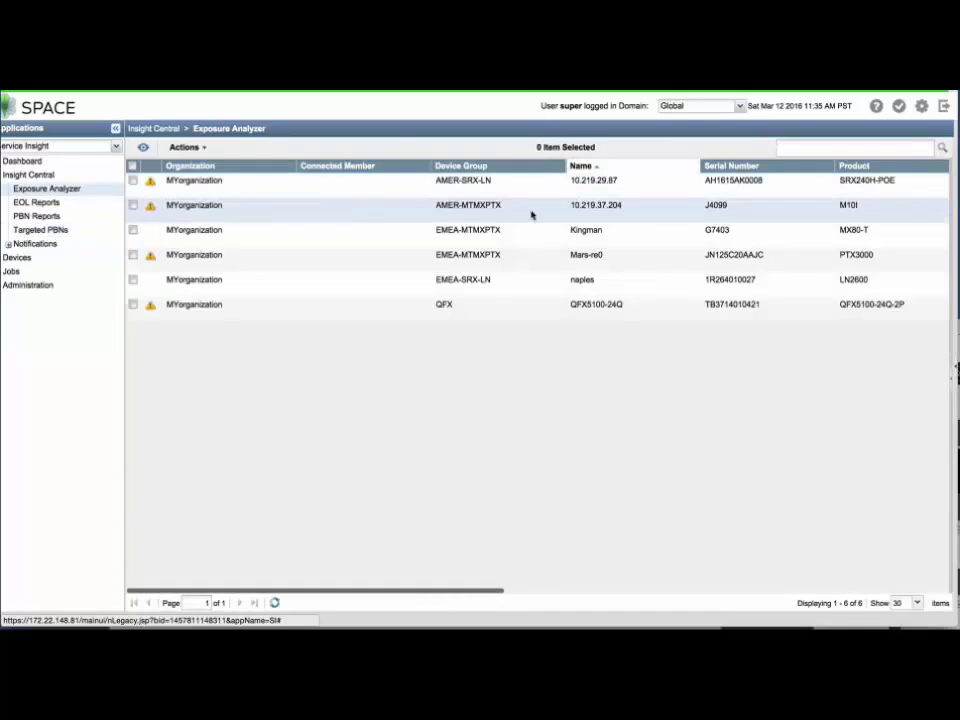
scroll(531, 214, right, 10)
click(626, 207)
ctrl+click(630, 233)
ctrl+click(638, 255)
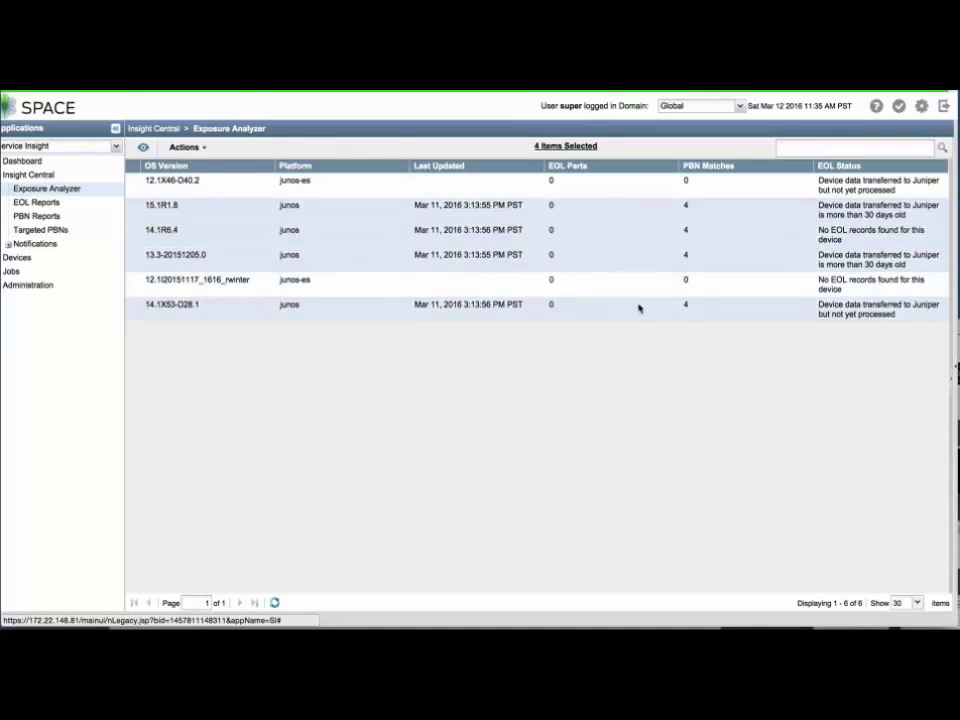
click(193, 148)
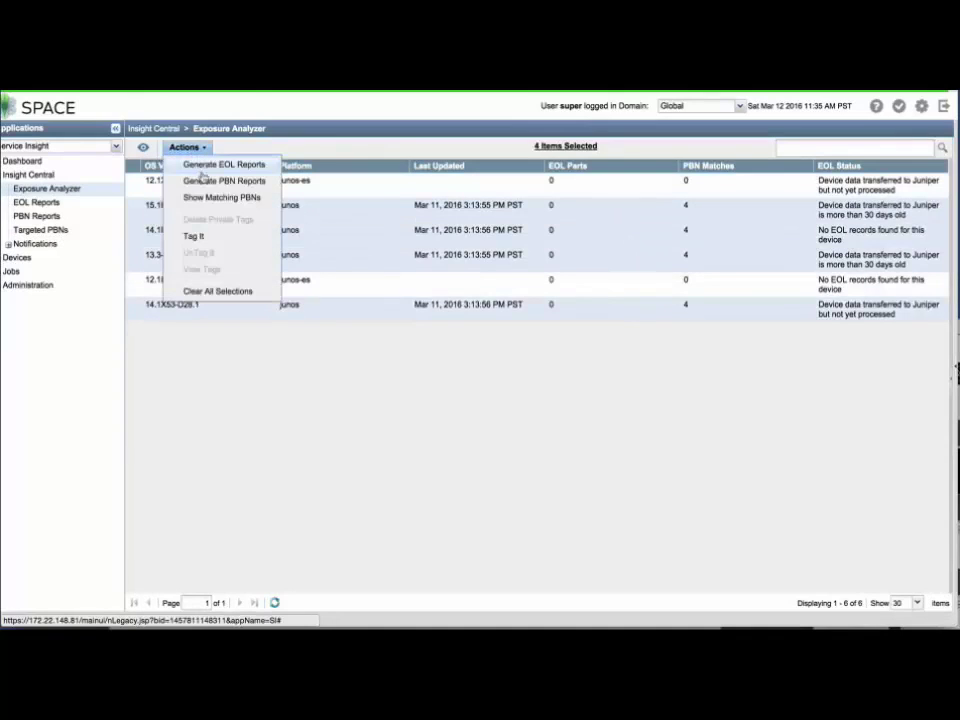
click(205, 181)
- Name the PBN report MYpbnReport, choose the listed NOC email recipient, leave the issue dates blank, and submit the report
click(456, 195)
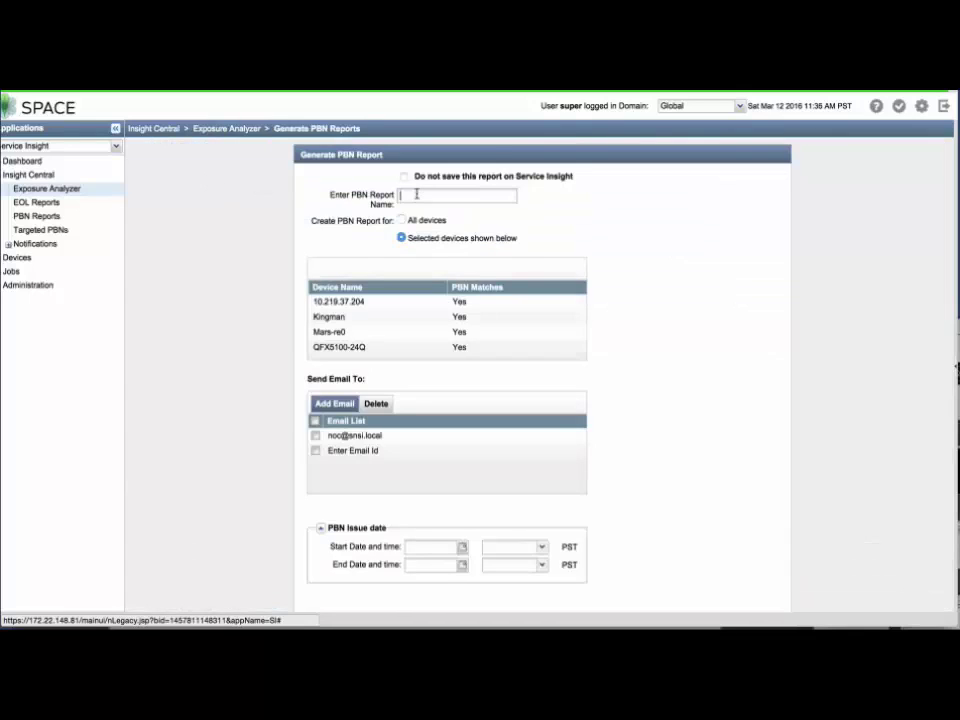
text(MYpbnReport)
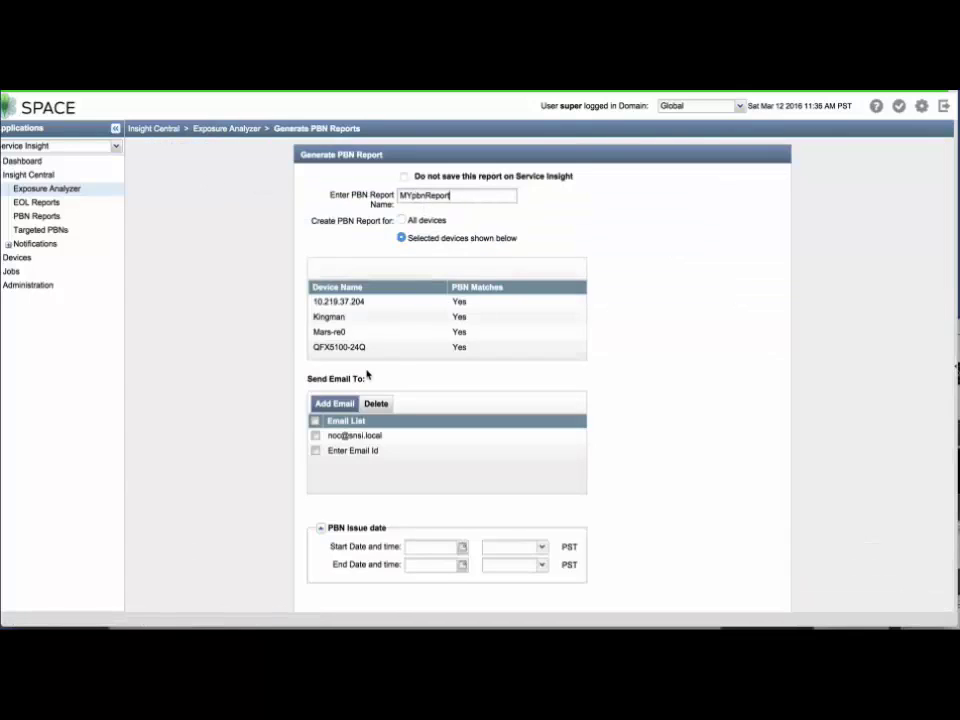
click(315, 436)
scroll(271, 360, down, 2)
scroll(270, 346, down, 1)
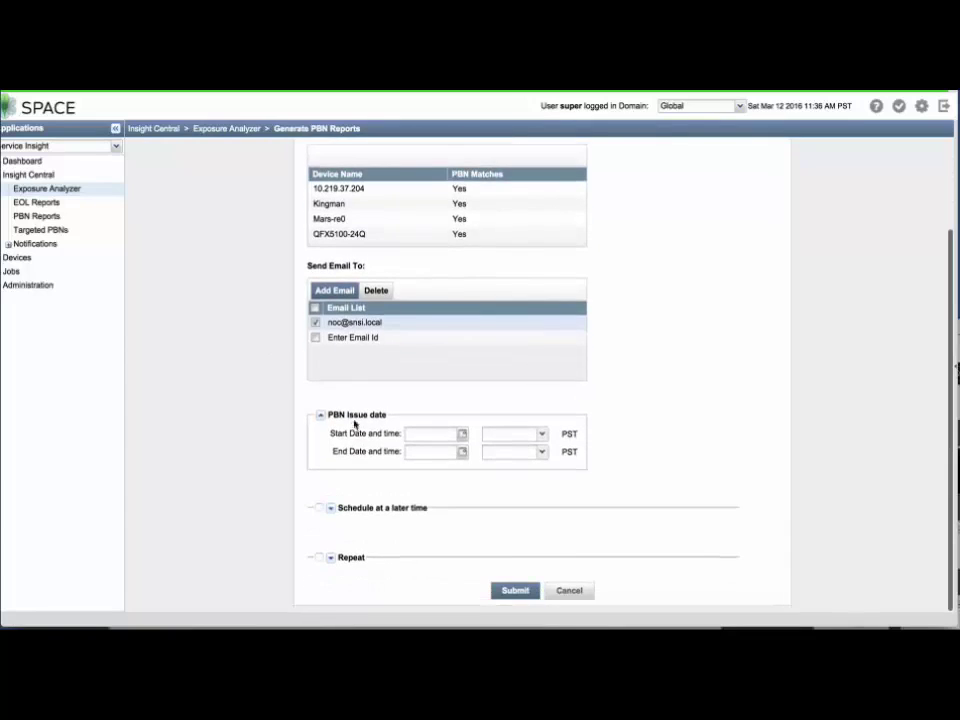
click(462, 433)
click(306, 431)
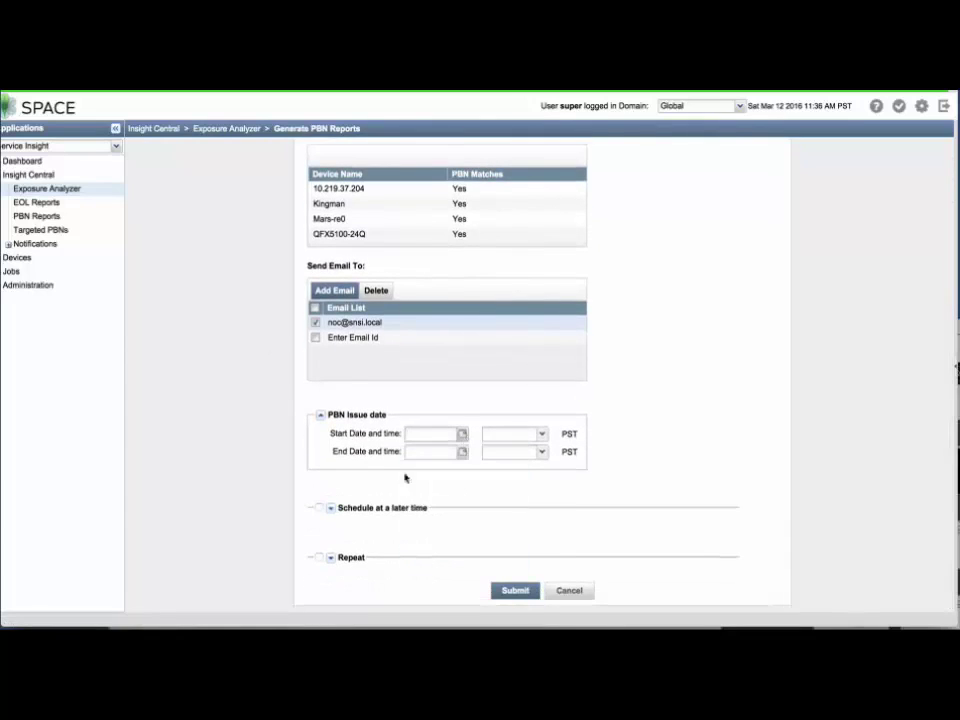
click(515, 592)
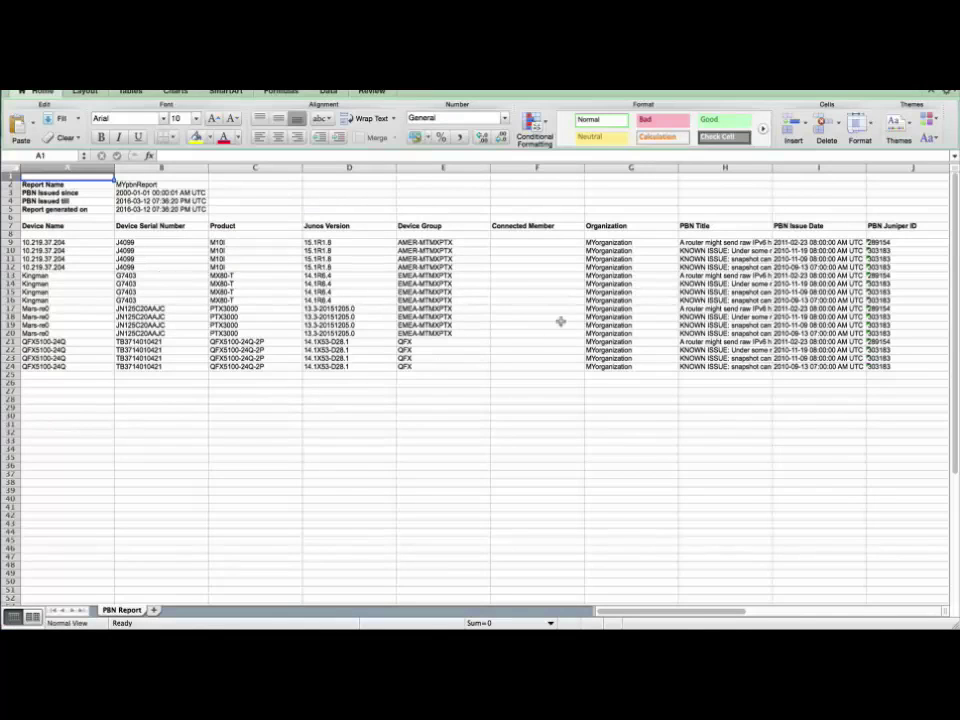
- Switch to Excel and examine the generated PBN report's columns across to PBN URL
scroll(561, 321, right, 8)
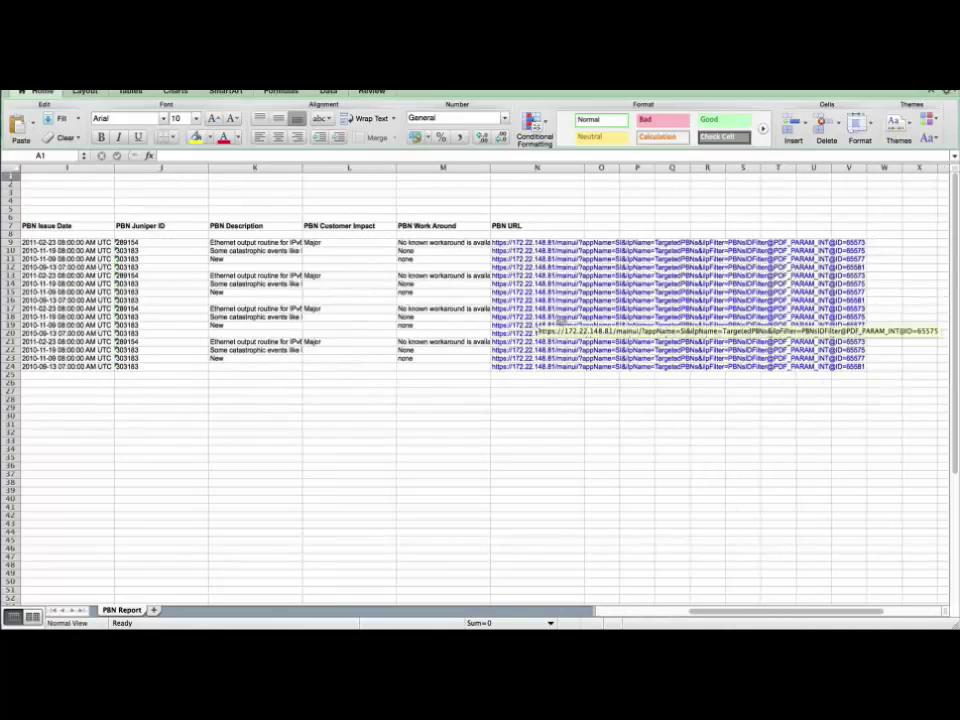
click(561, 321)
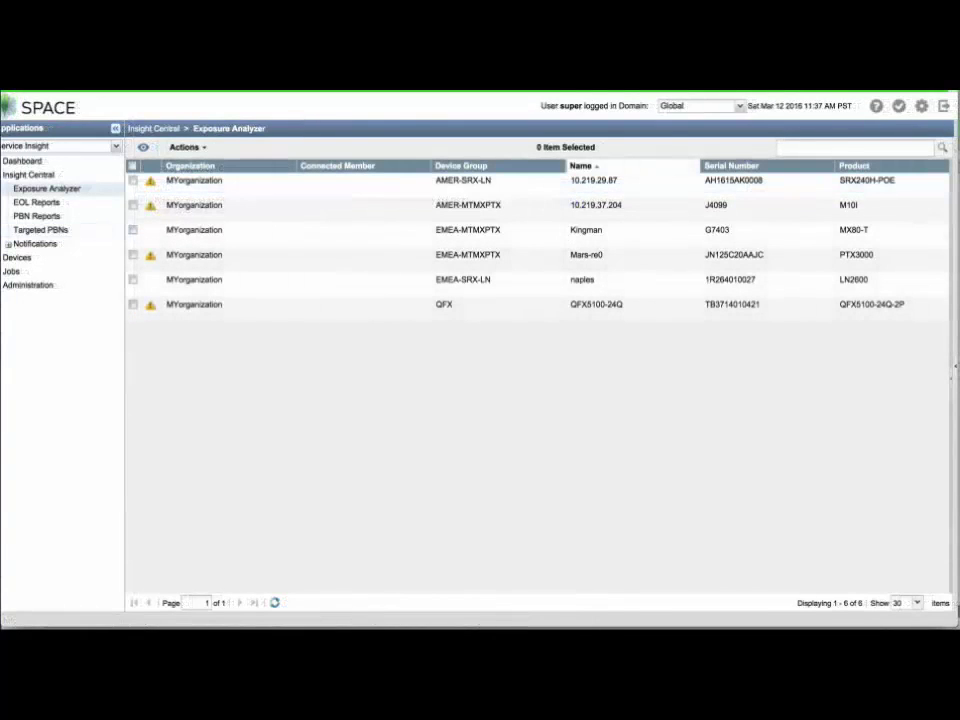
- Open the regeneration options for MYpbnReport in PBN Reports, review its devices, recipients and issue dates, and cancel
click(66, 216)
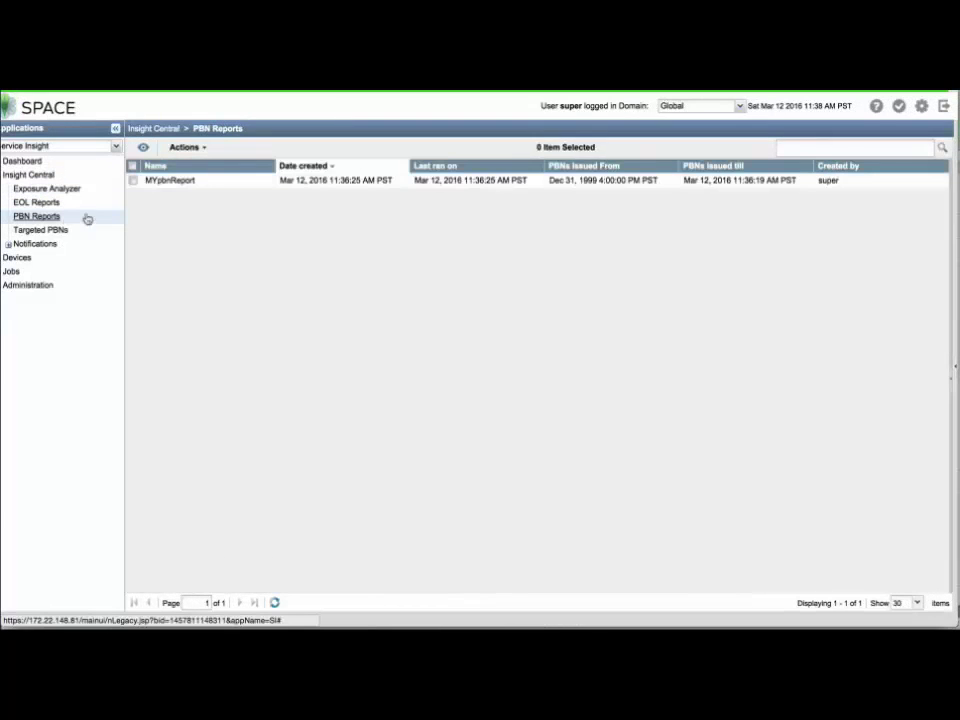
click(264, 182)
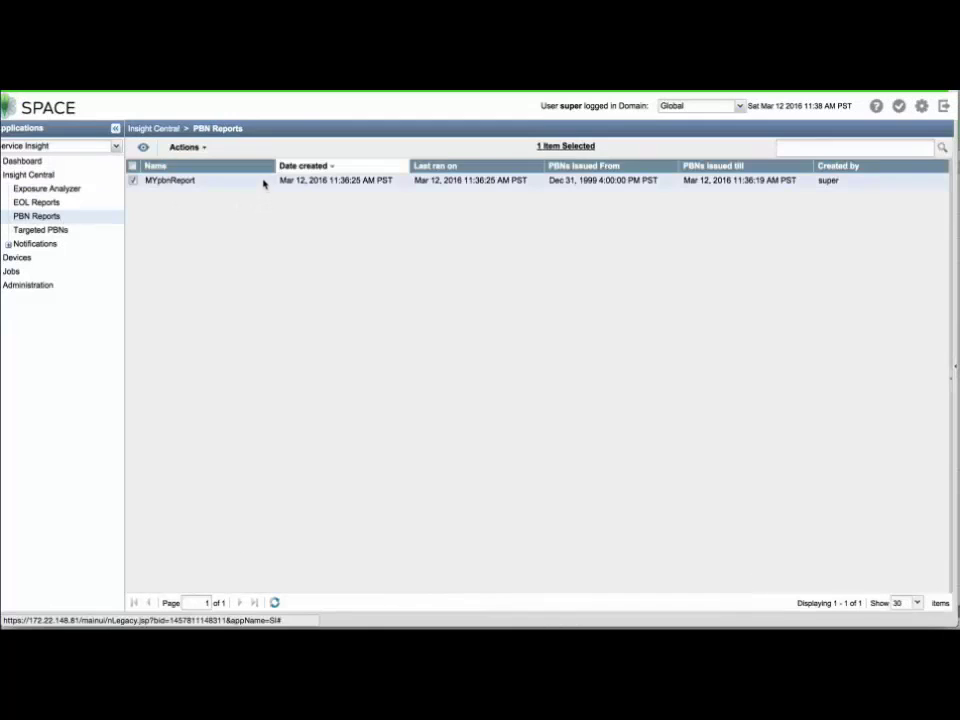
click(204, 148)
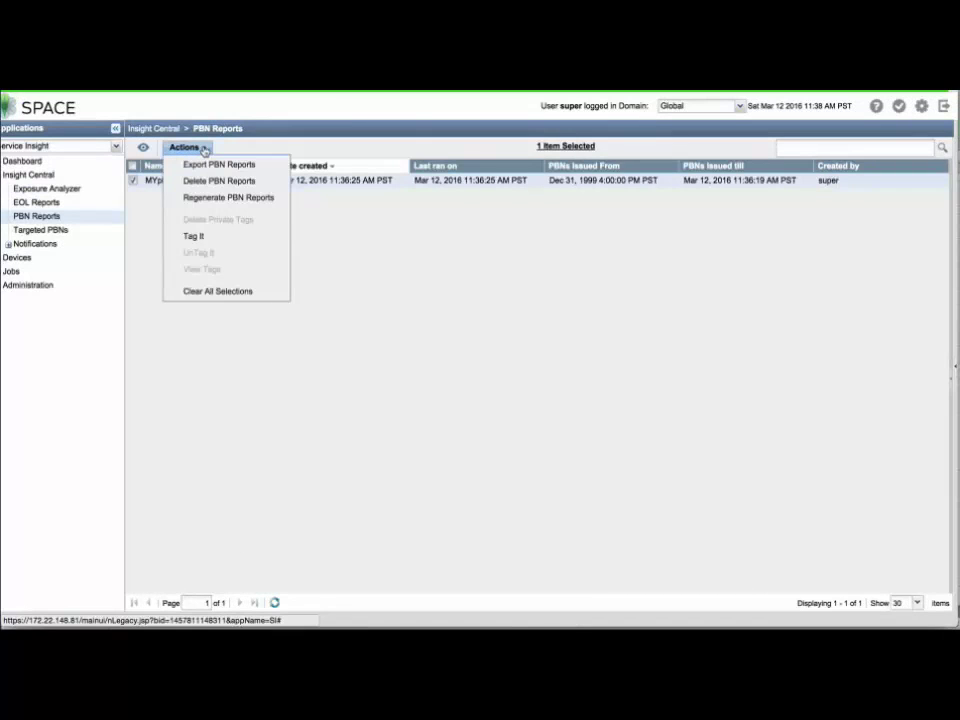
click(208, 199)
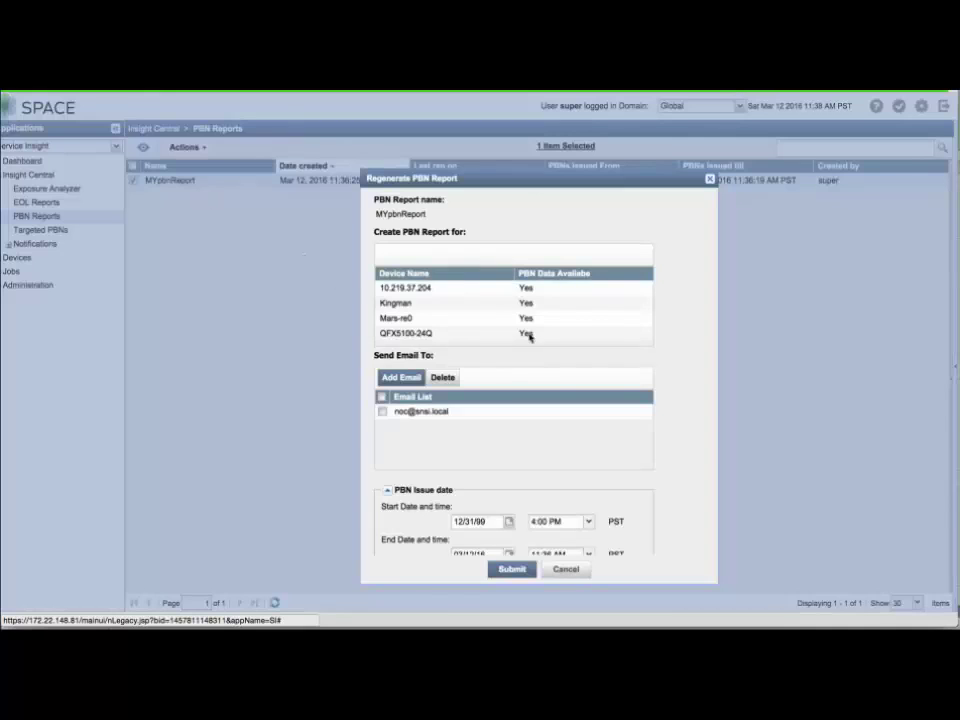
scroll(537, 365, down, 2)
scroll(537, 365, up, 2)
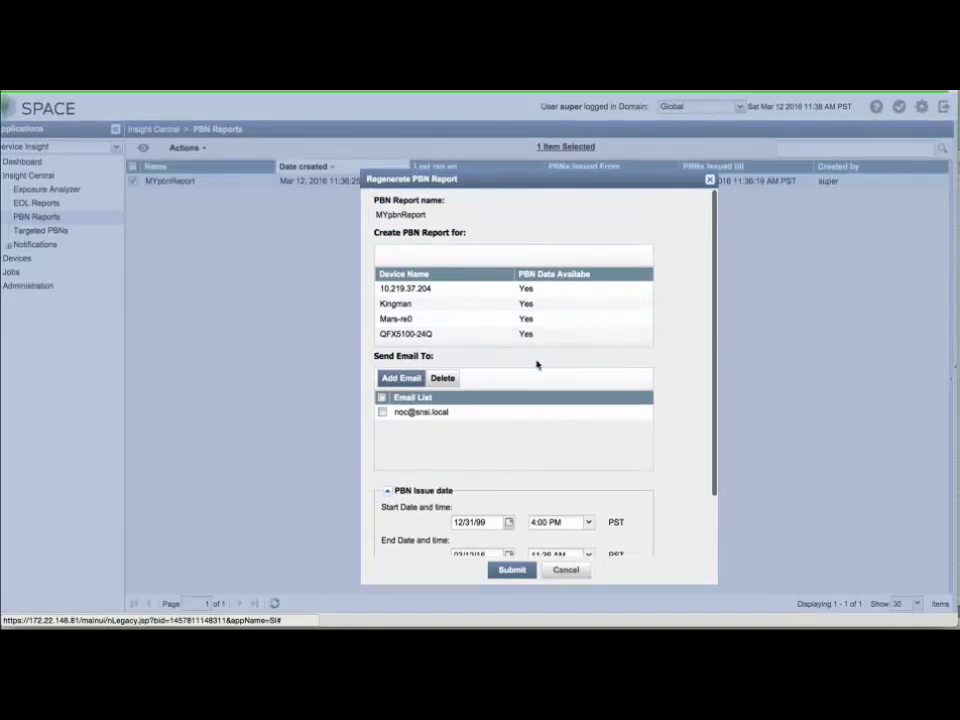
click(570, 569)
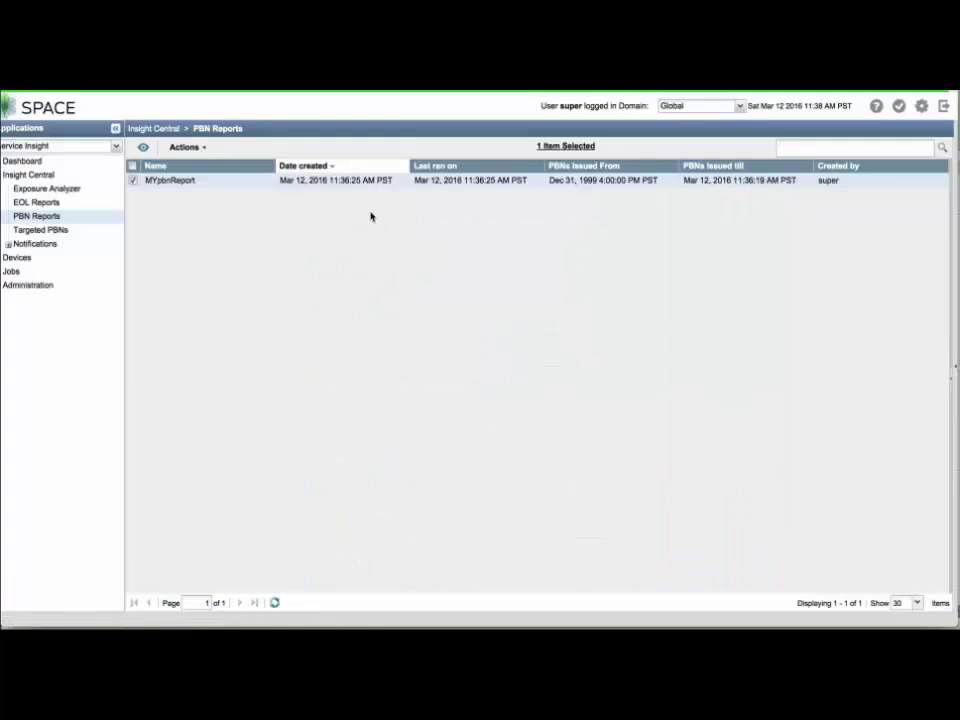
- In Targeted PBNs, run Scan for Impact on the snapshot partition-space issue dated Sep 13, 2010, and confirm it
click(78, 232)
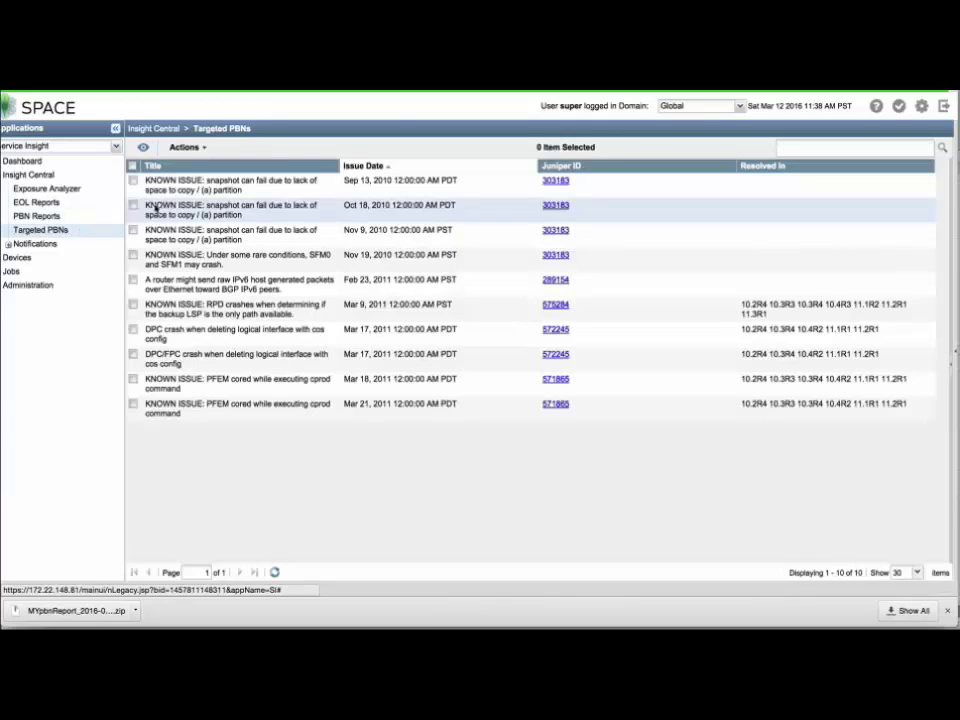
click(204, 190)
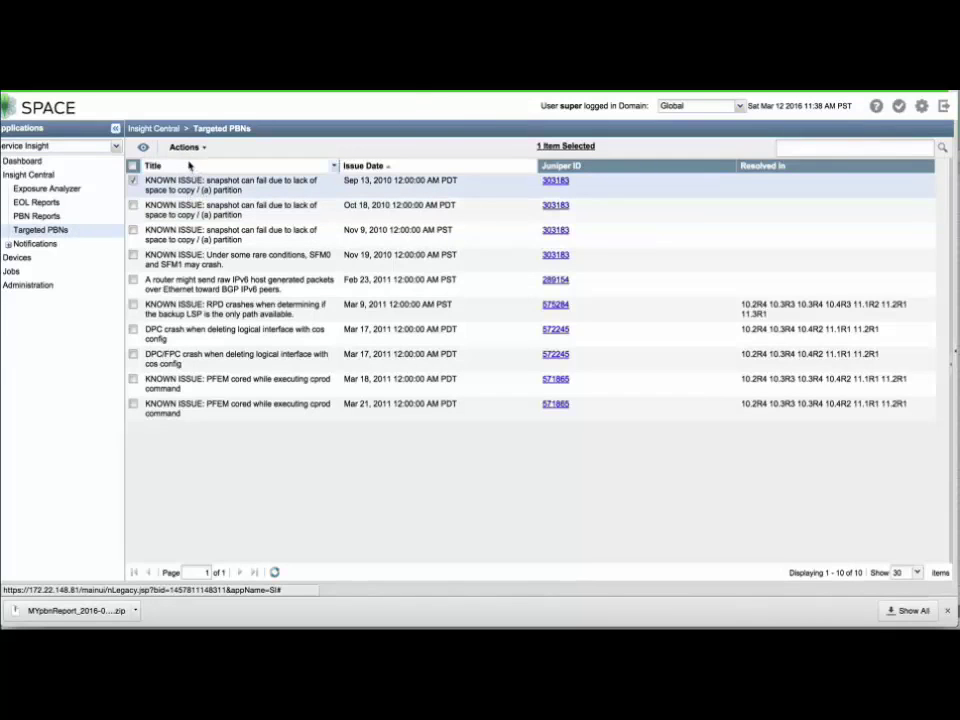
click(187, 148)
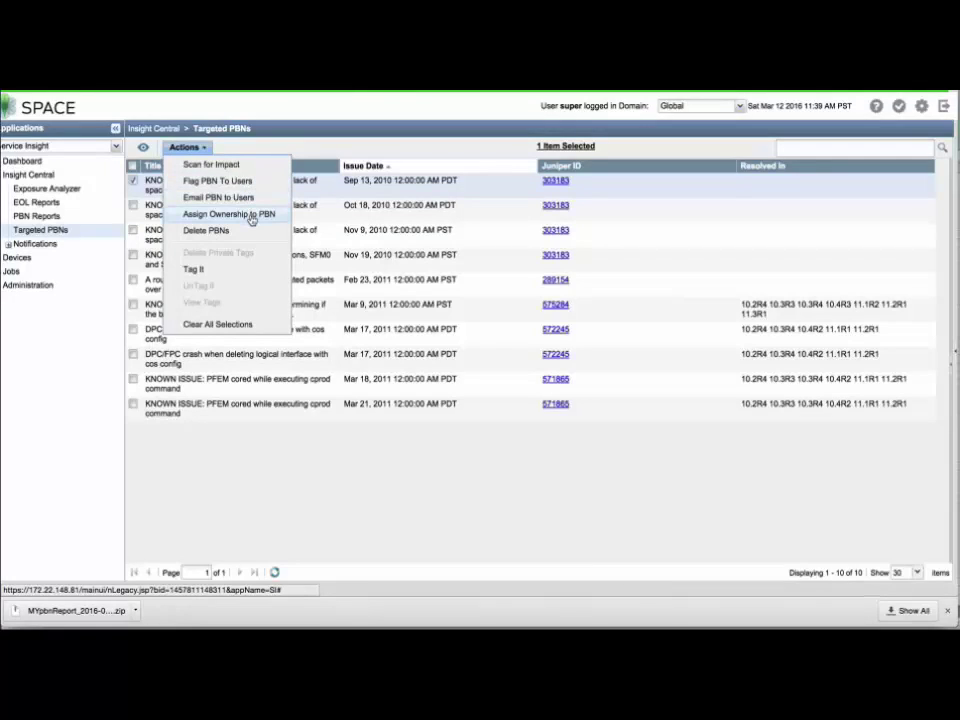
click(251, 166)
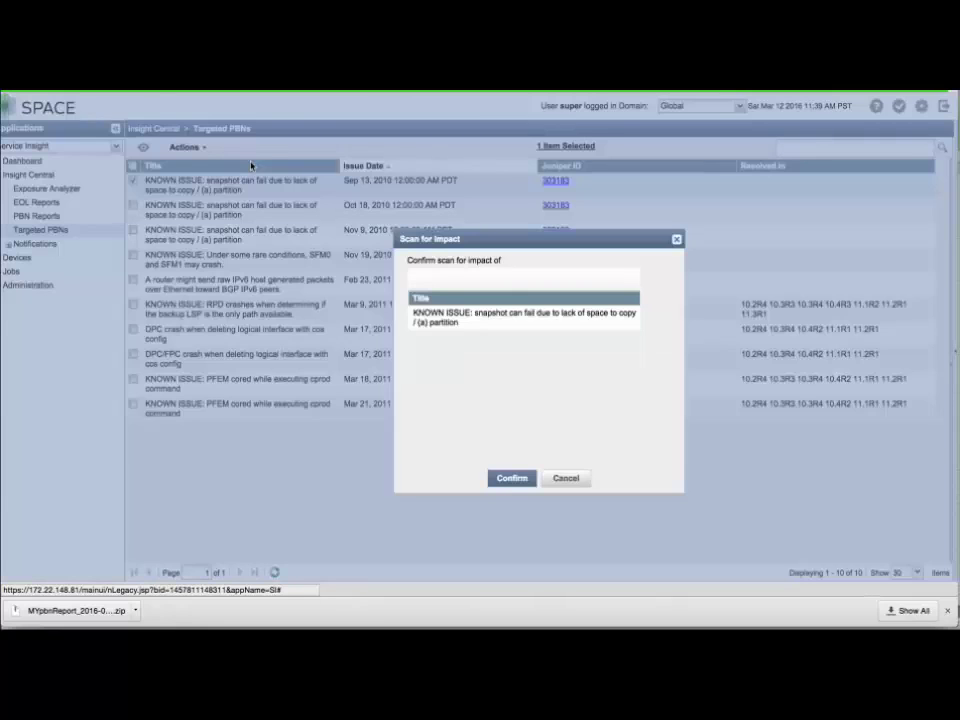
click(508, 478)
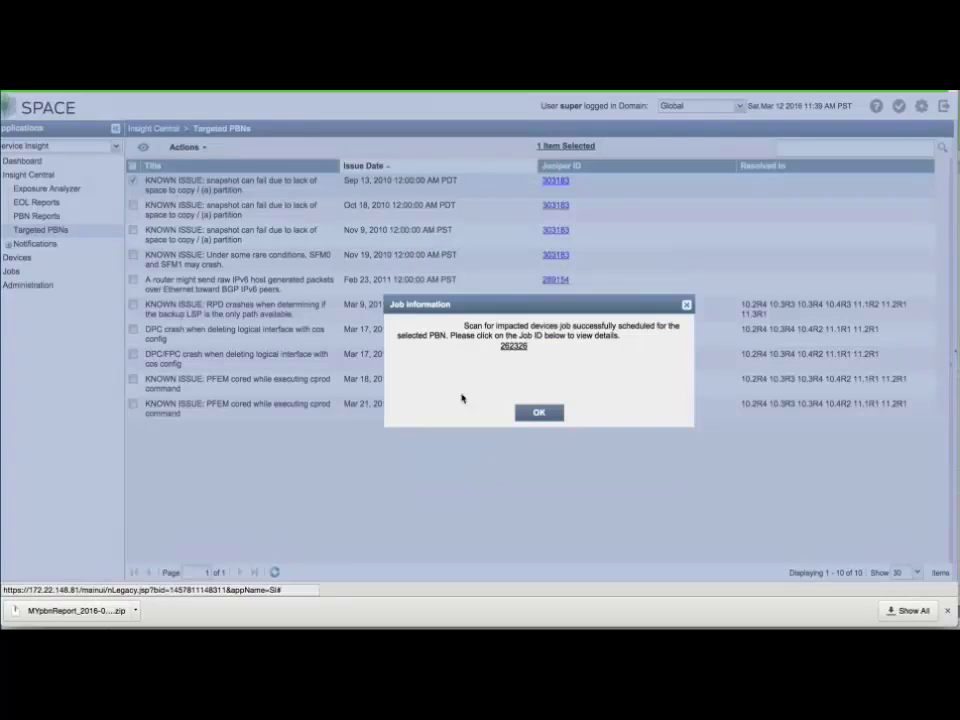
- Open the Scan for Impact job's details, expand the snapshot PBN to examine its impacted devices, and close them
click(513, 346)
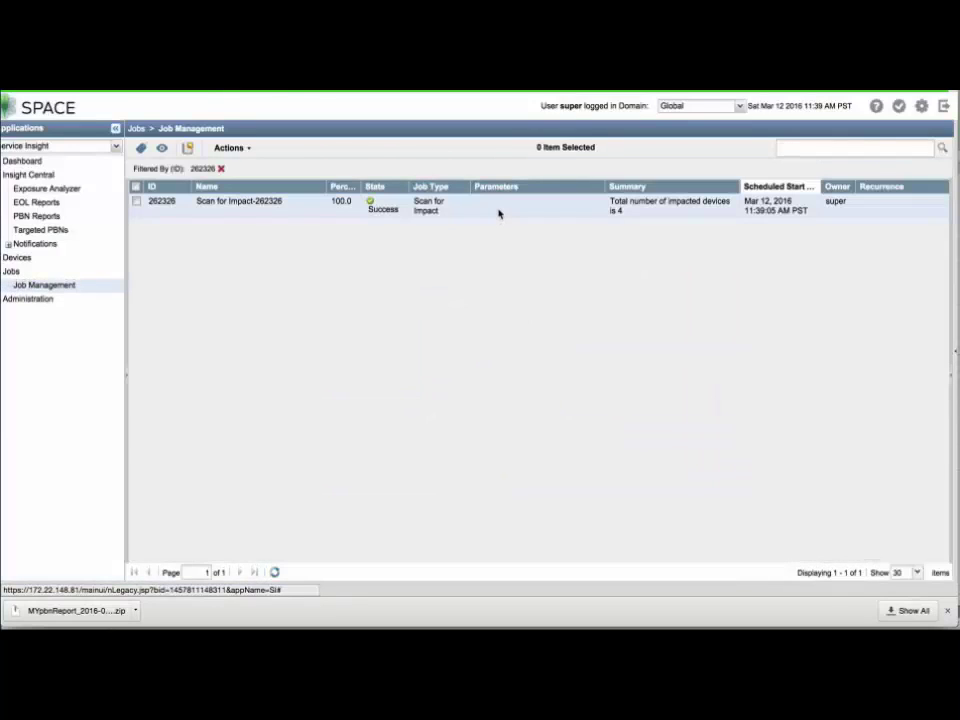
click(499, 210)
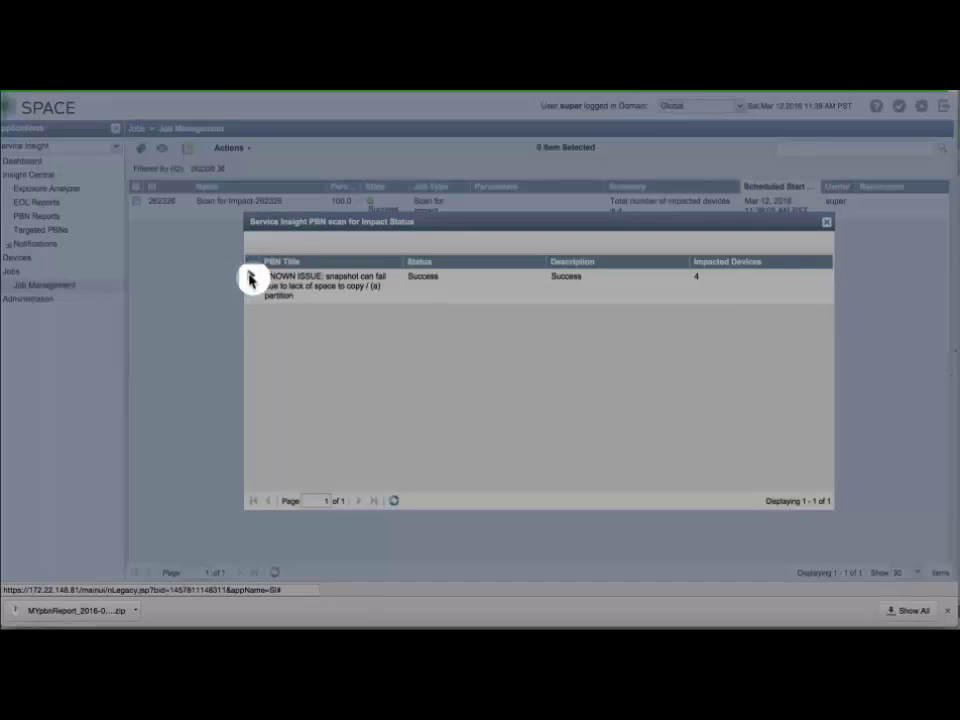
click(252, 276)
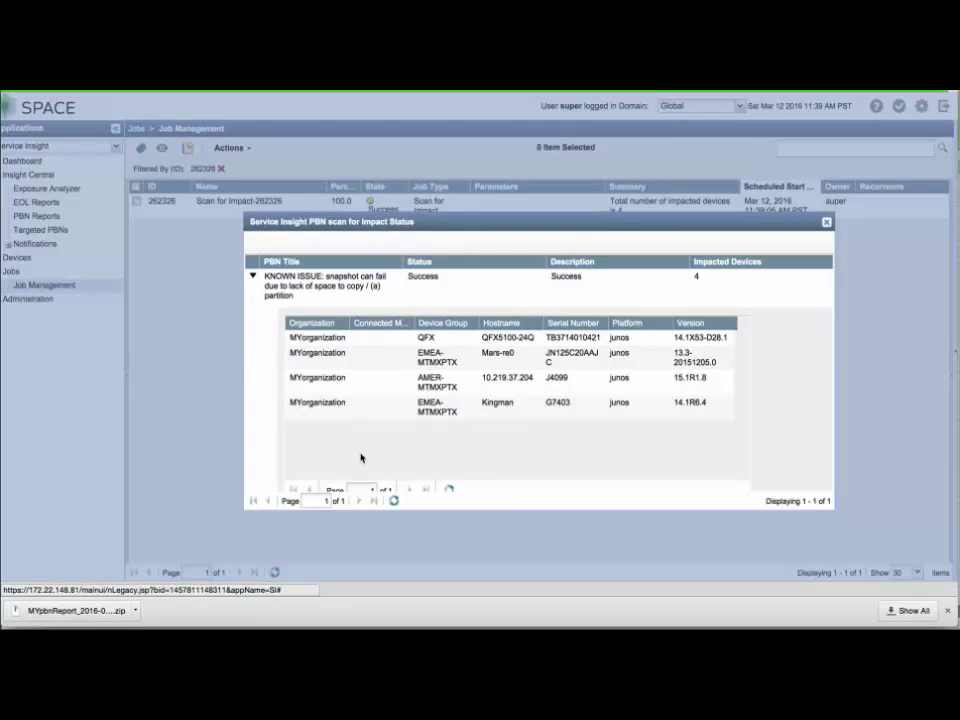
click(826, 222)
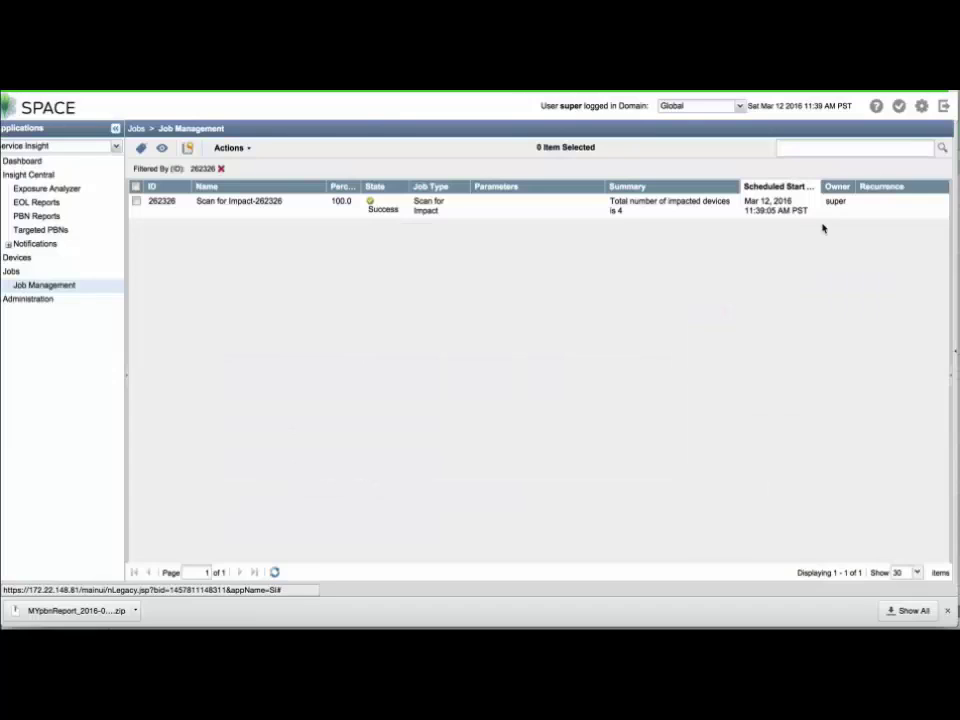
- Open a new notification form under Insight Central, review its available trigger types, and cancel it
scroll(30, 260, left, 1)
click(8, 273)
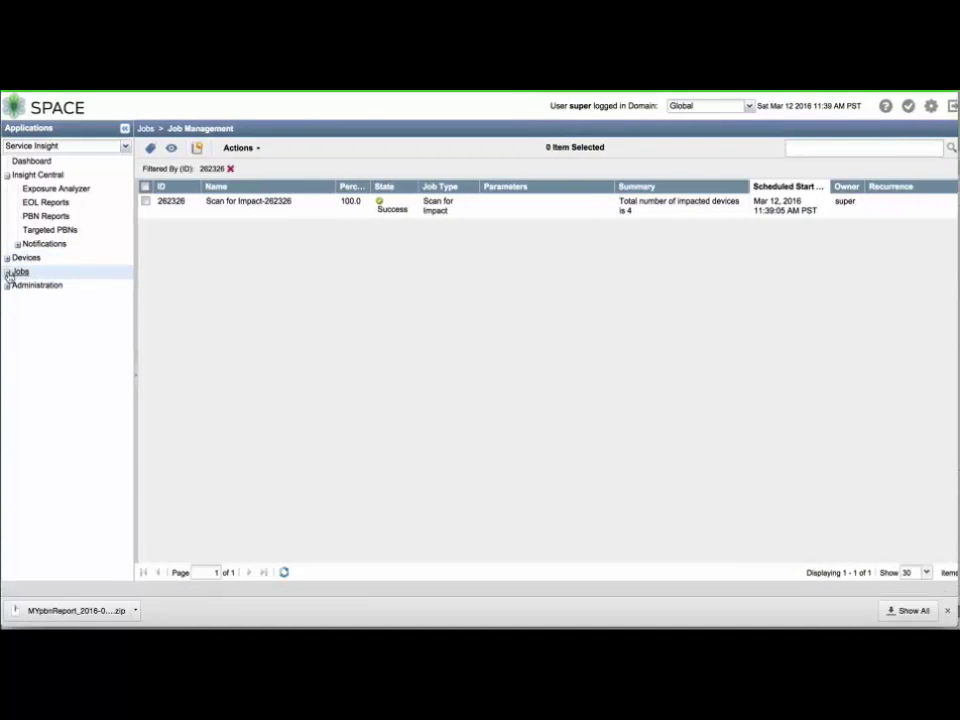
click(17, 244)
click(55, 258)
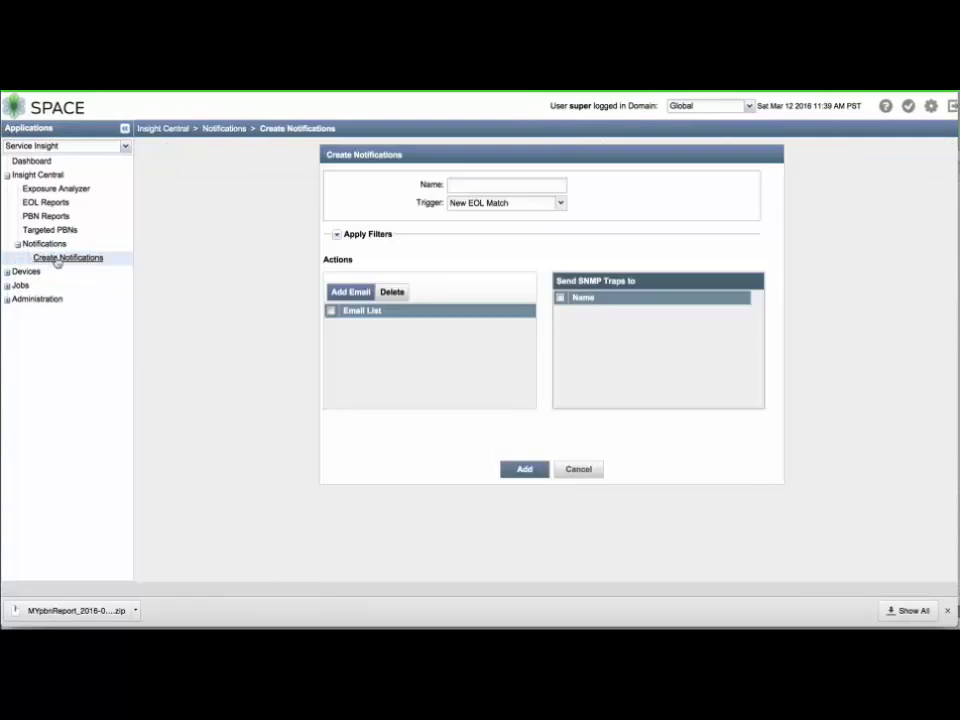
click(561, 205)
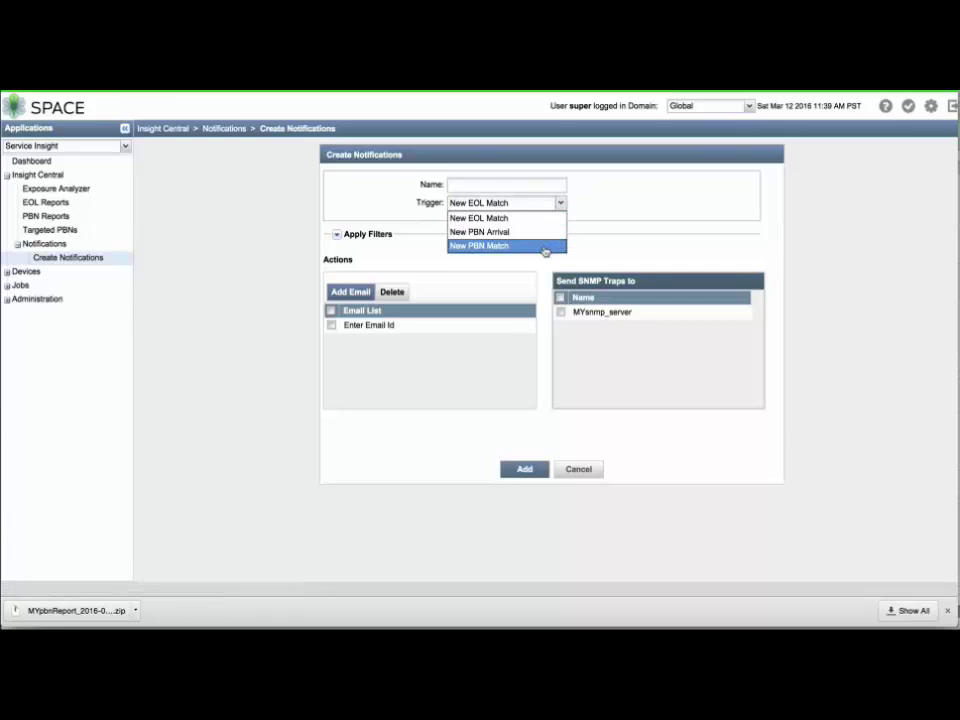
click(570, 472)
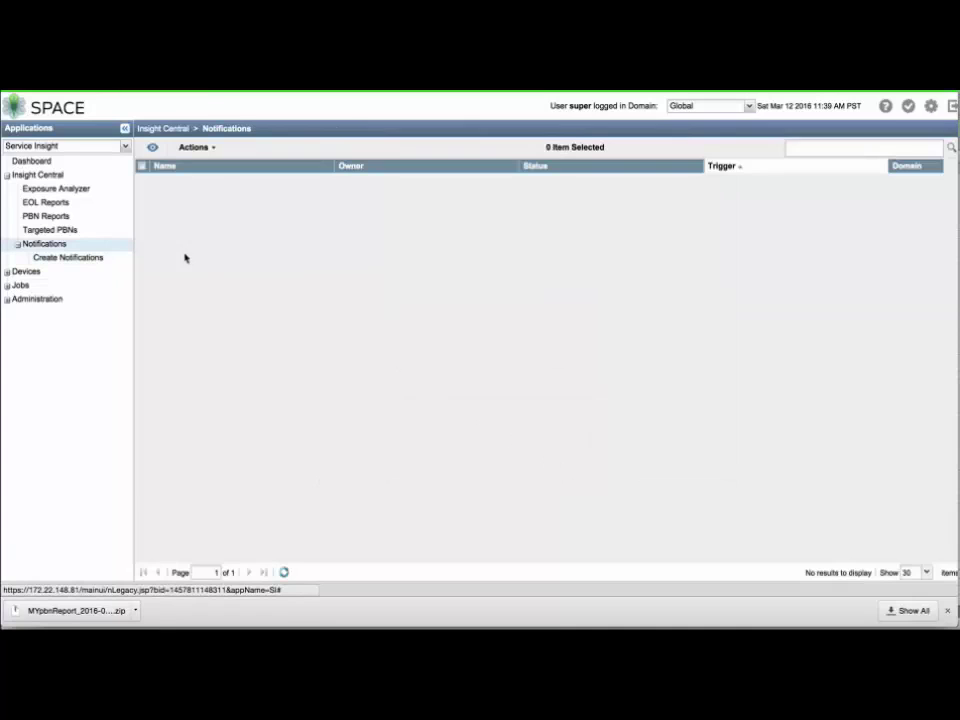
- Flag the targeted PBN dated Sep 13, 2010 to user2, keeping the email to flagged users enabled
click(119, 233)
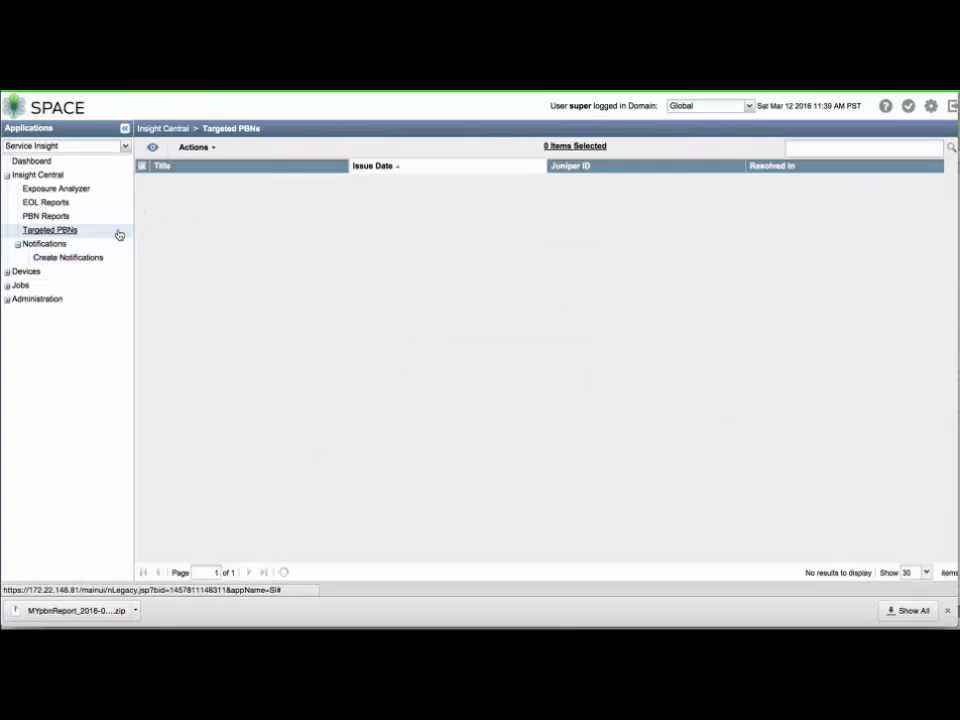
click(142, 180)
click(193, 147)
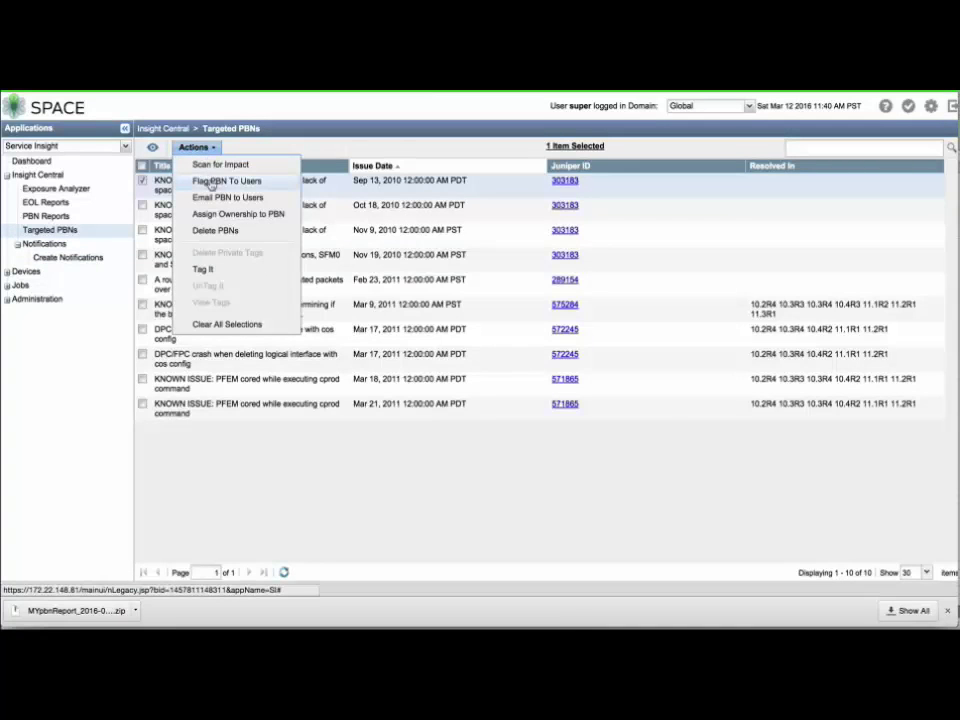
click(209, 182)
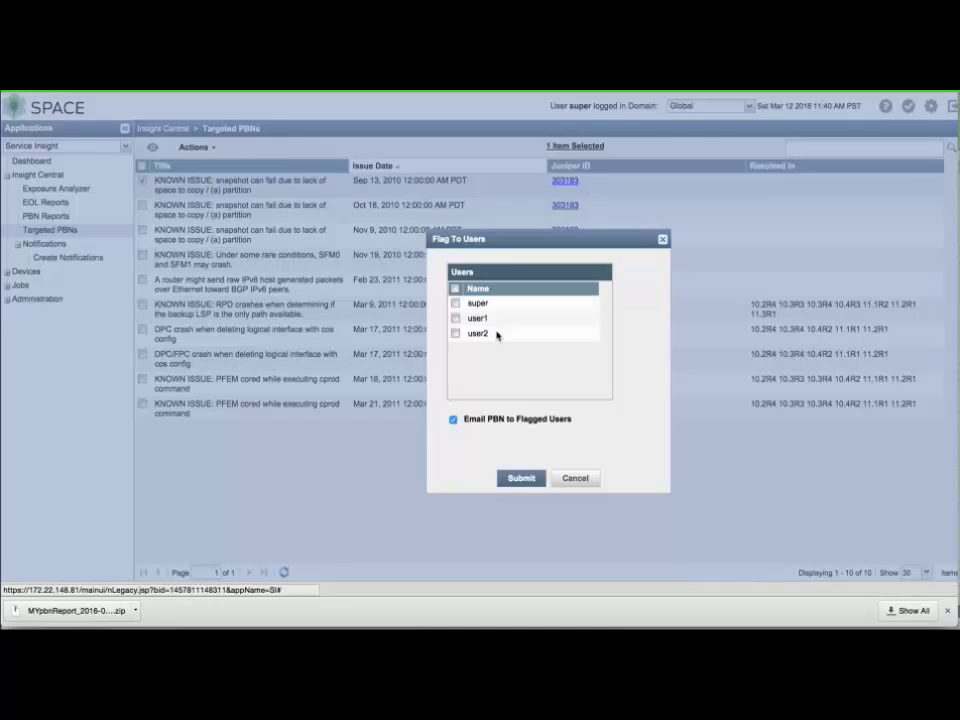
click(497, 335)
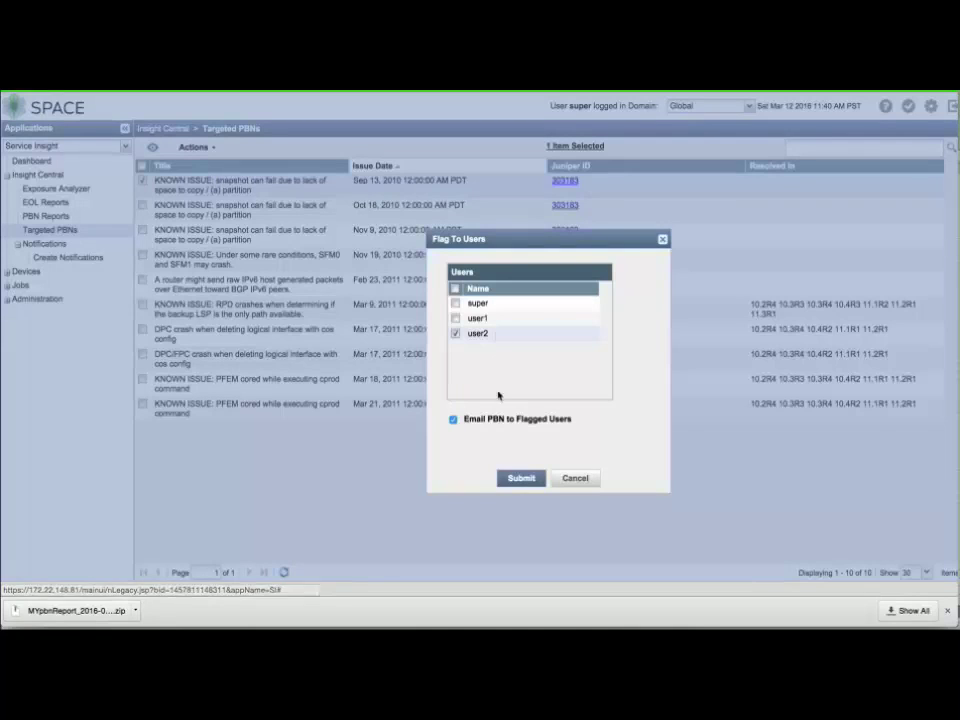
click(508, 479)
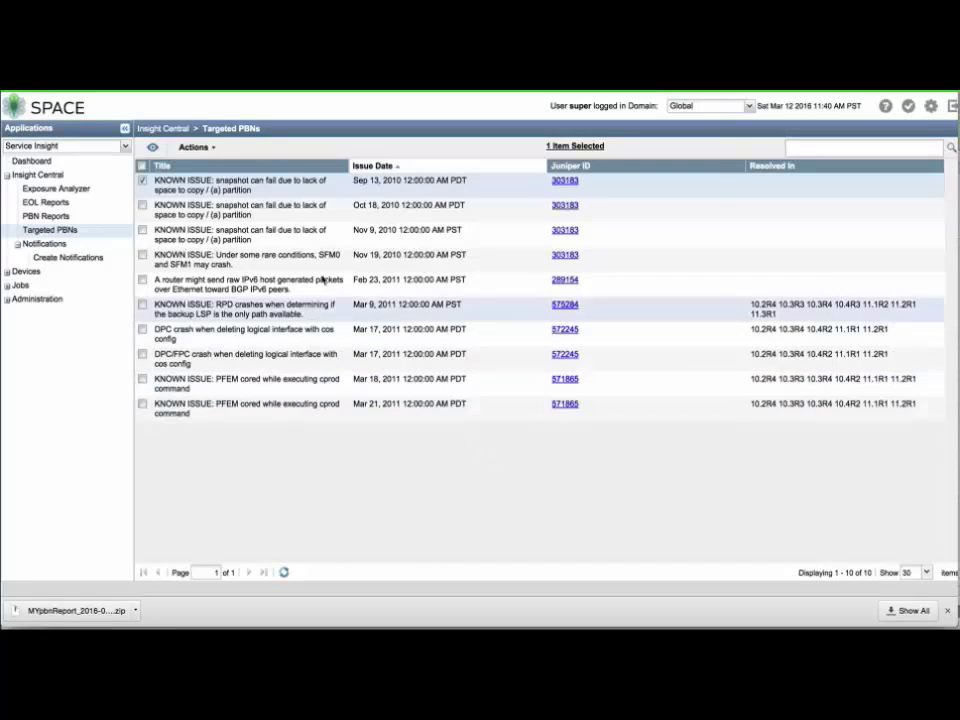
- Assign ownership of the Sep 13, 2010 PBN to user1, keeping the email to the assigned owner enabled
click(200, 149)
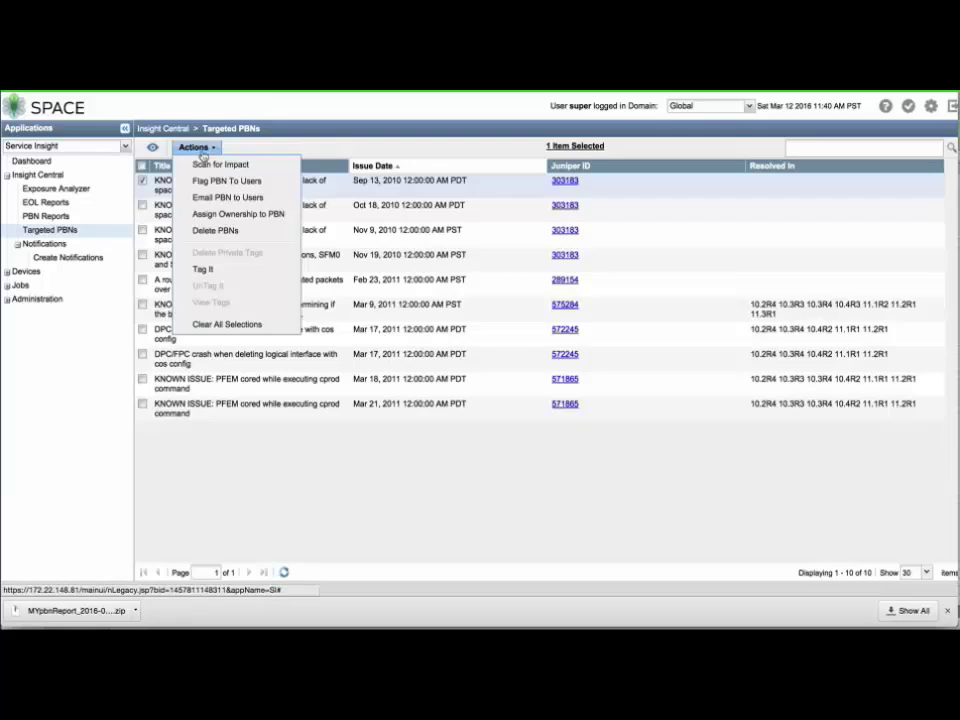
click(225, 215)
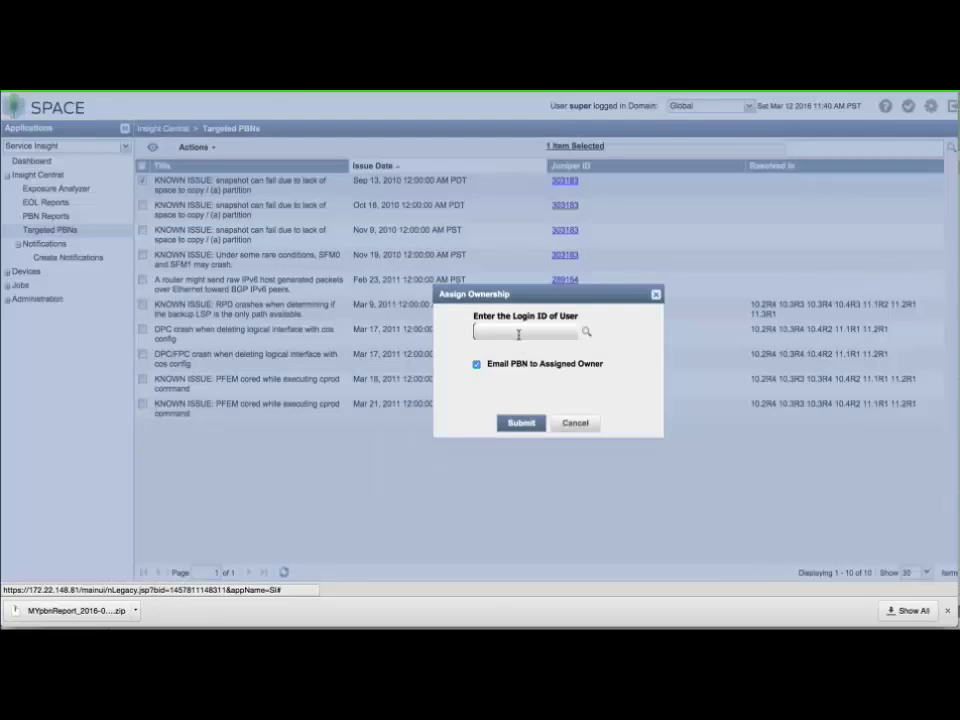
text(user1)
click(510, 358)
click(520, 423)
- Log out of the super account, log in as user1, and check the Proactive Bug Notifications chart in Insight Central
click(96, 177)
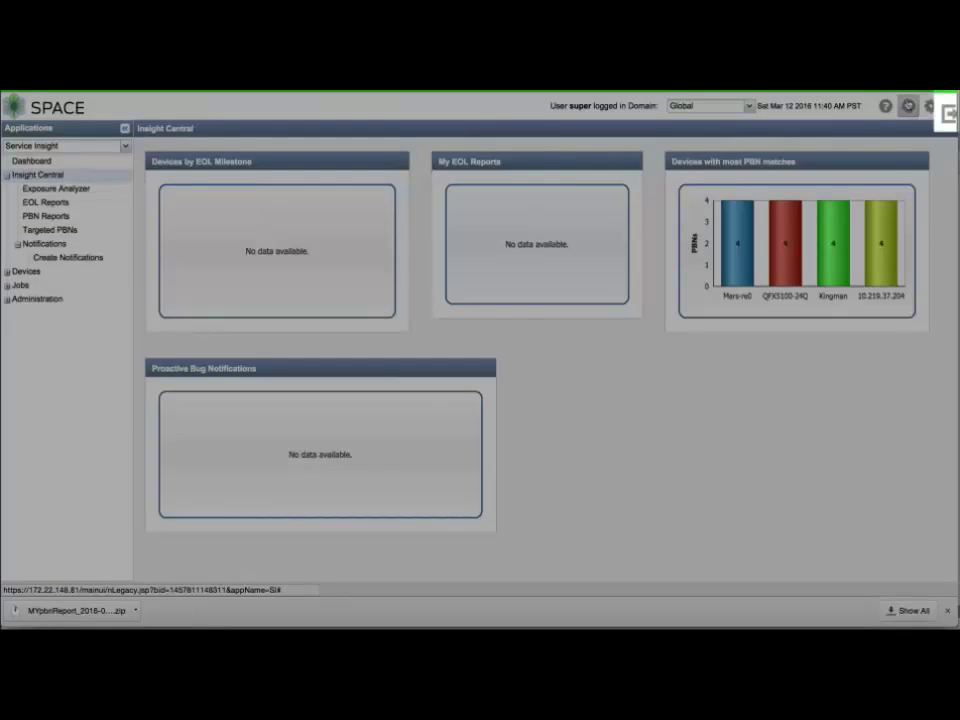
click(951, 106)
key(Return)
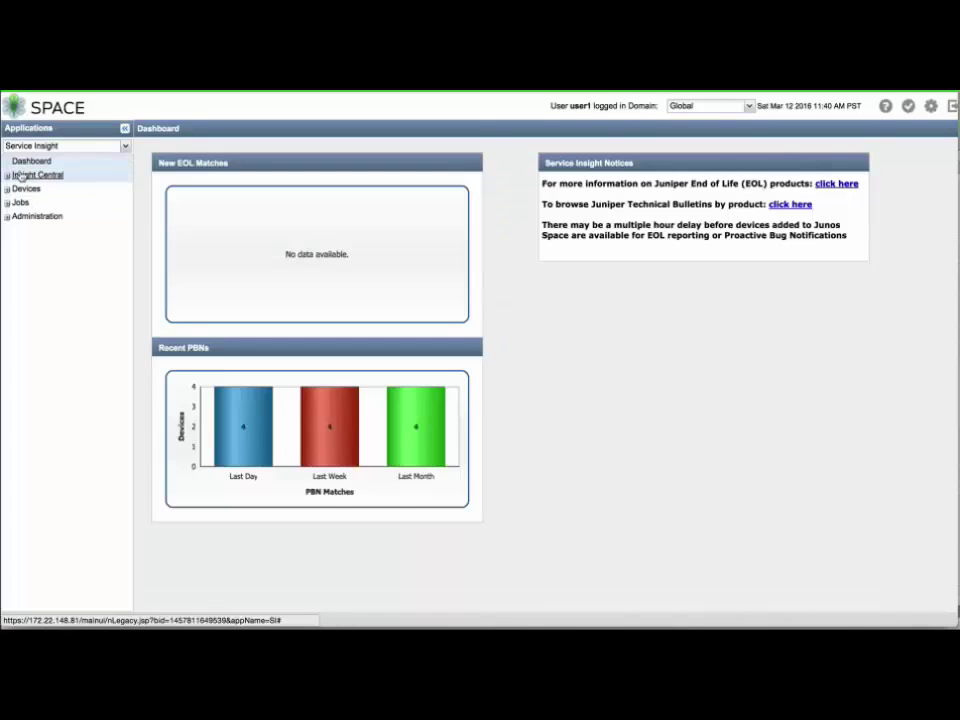
click(21, 176)
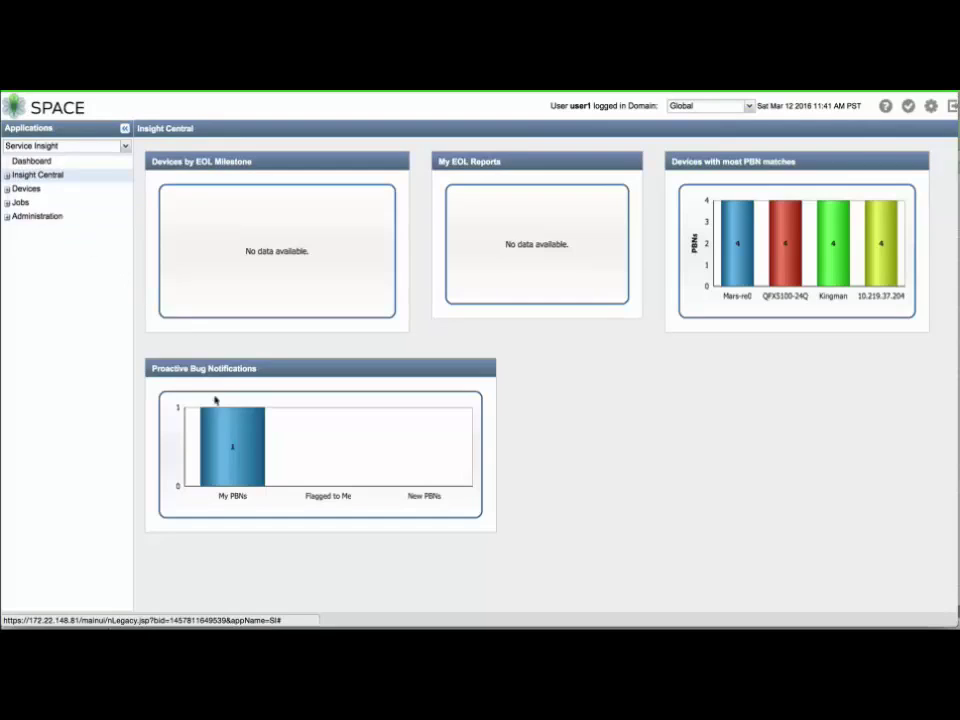
mouse_move(225, 452)
- Switch to the Service Now application and open user1's owned incidents from the My incidents chart in Service Central
click(125, 146)
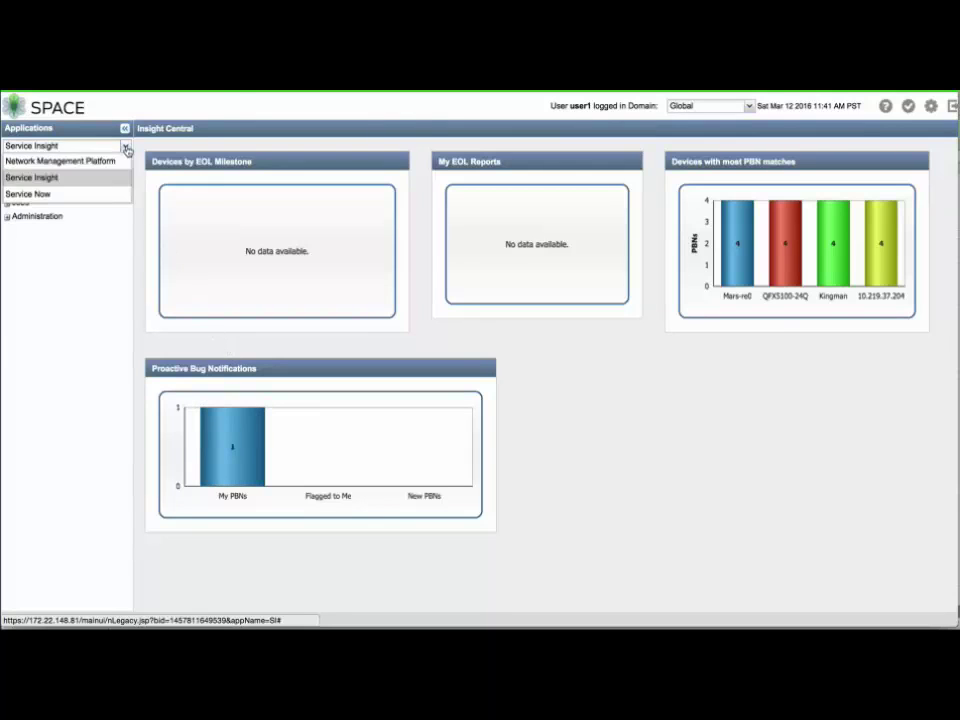
click(100, 194)
click(42, 176)
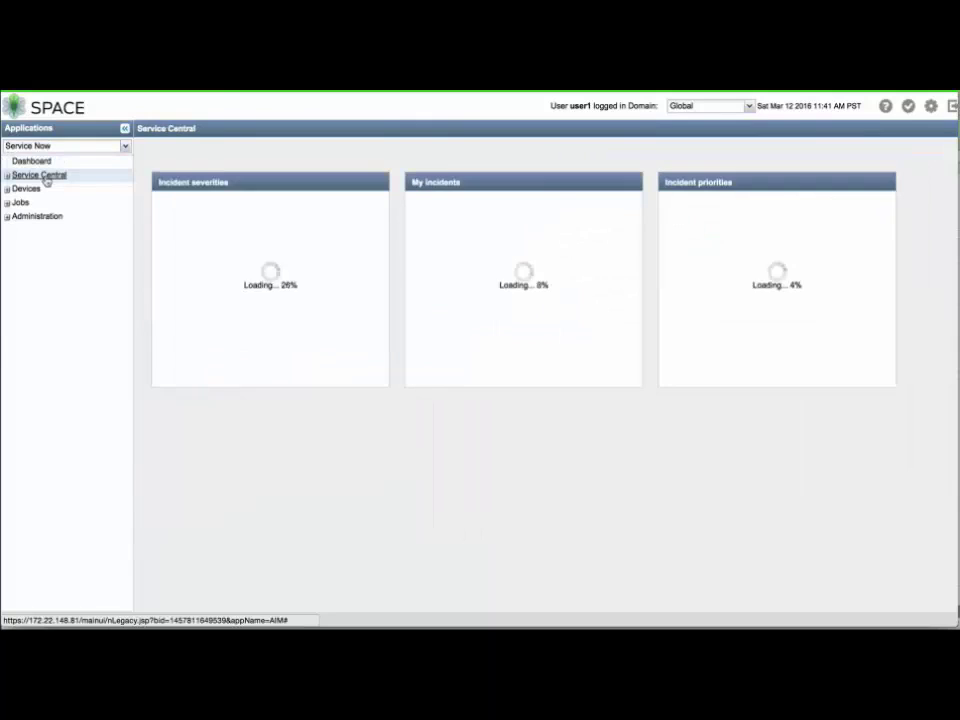
mouse_move(558, 285)
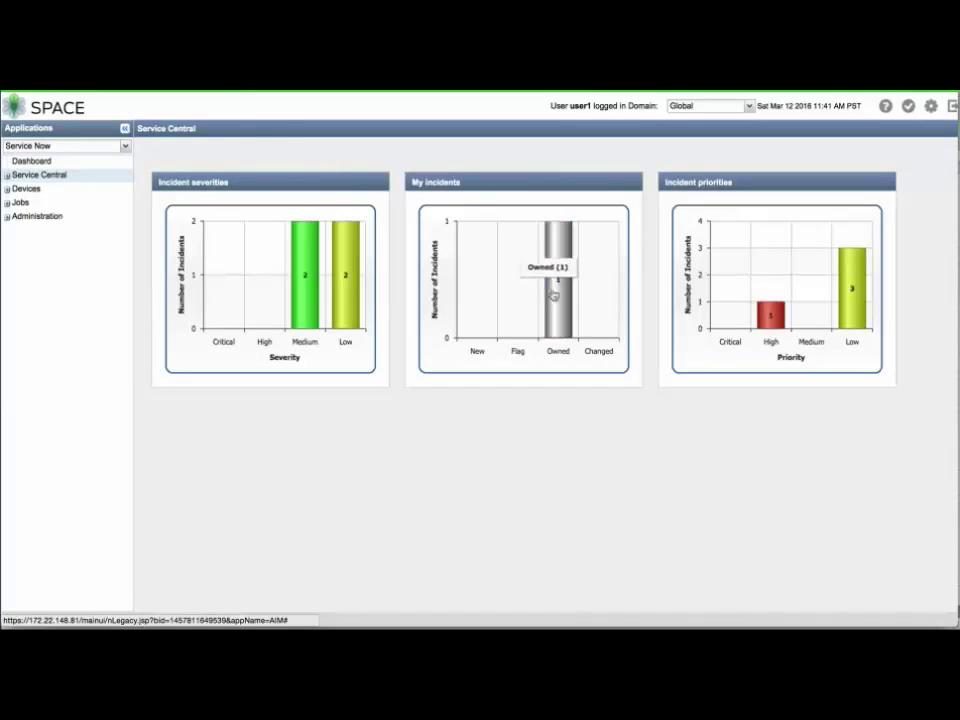
click(558, 309)
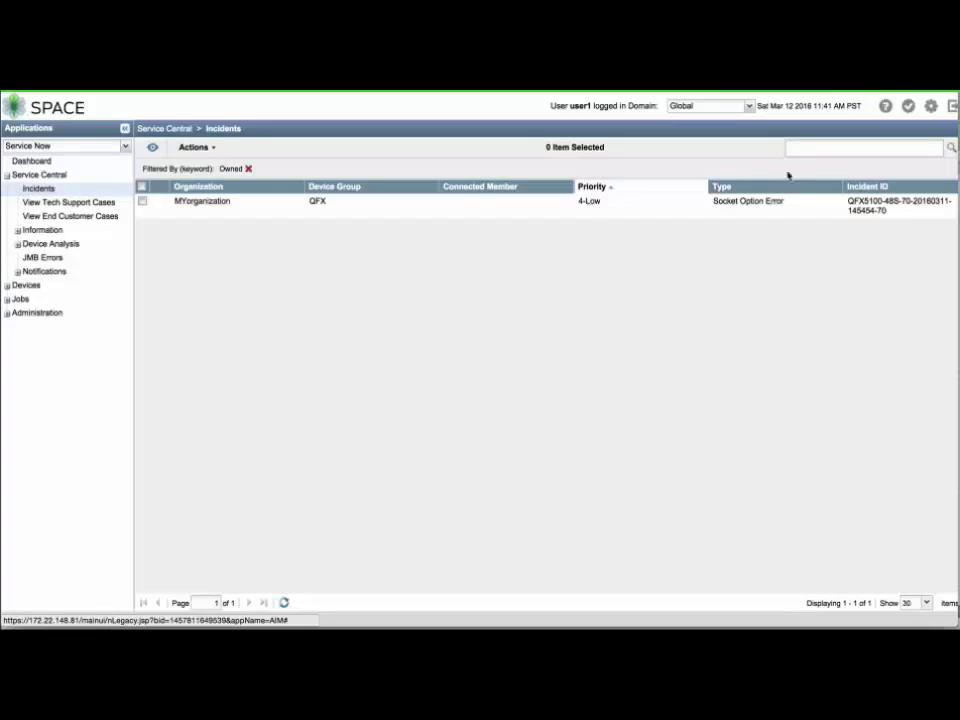
- Log out, log in as user2 with the account password, and view the flagged incidents chart in Service Central
click(950, 108)
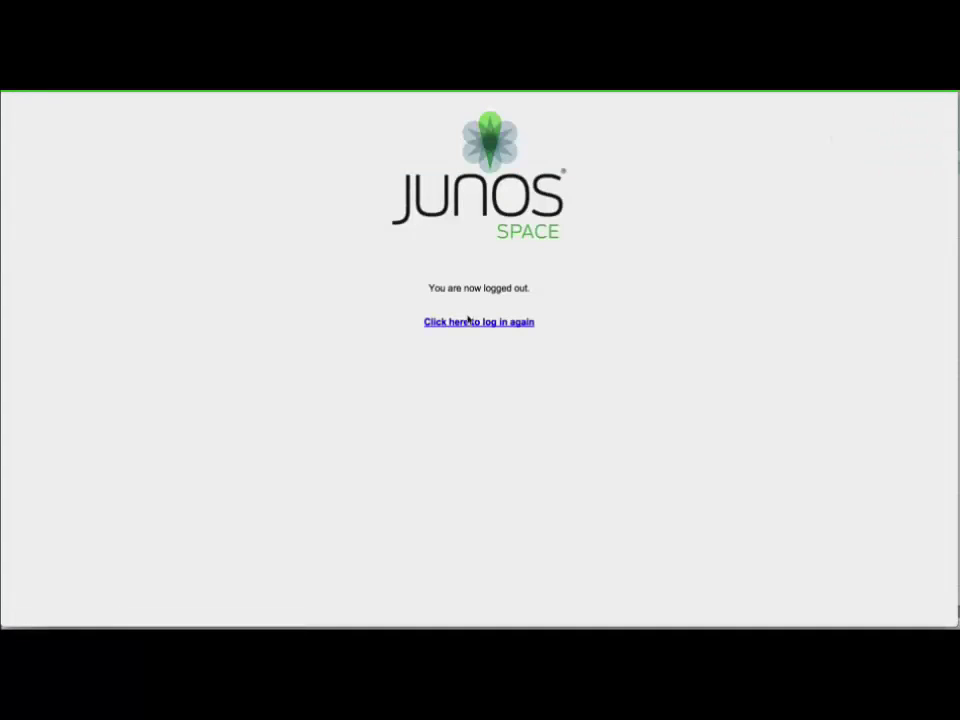
click(469, 321)
text(user2)
key(Tab)
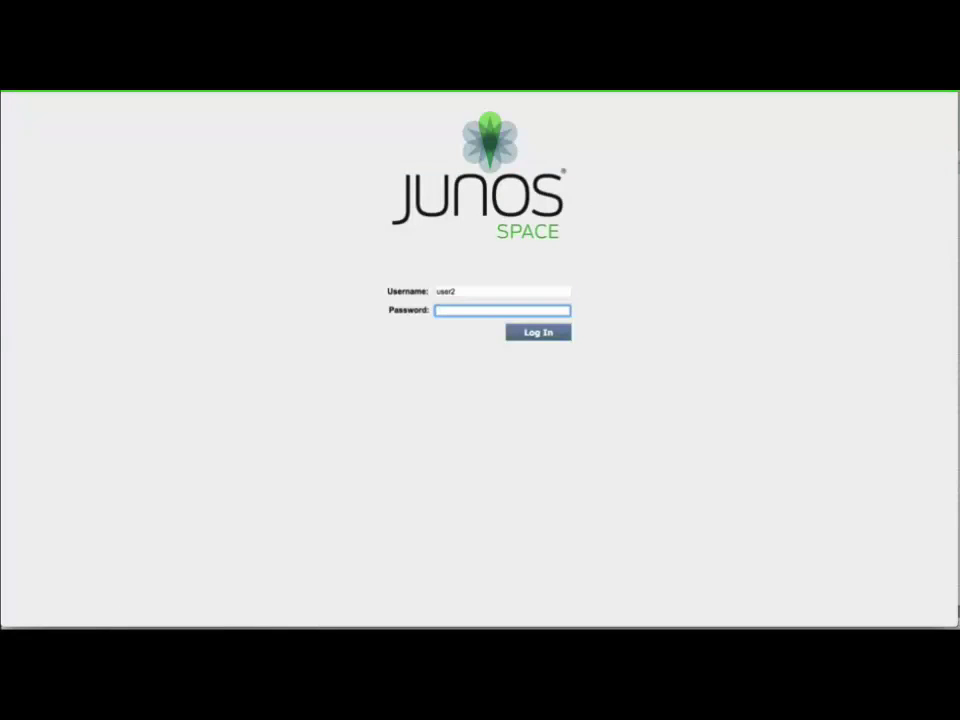
text(********)
click(516, 339)
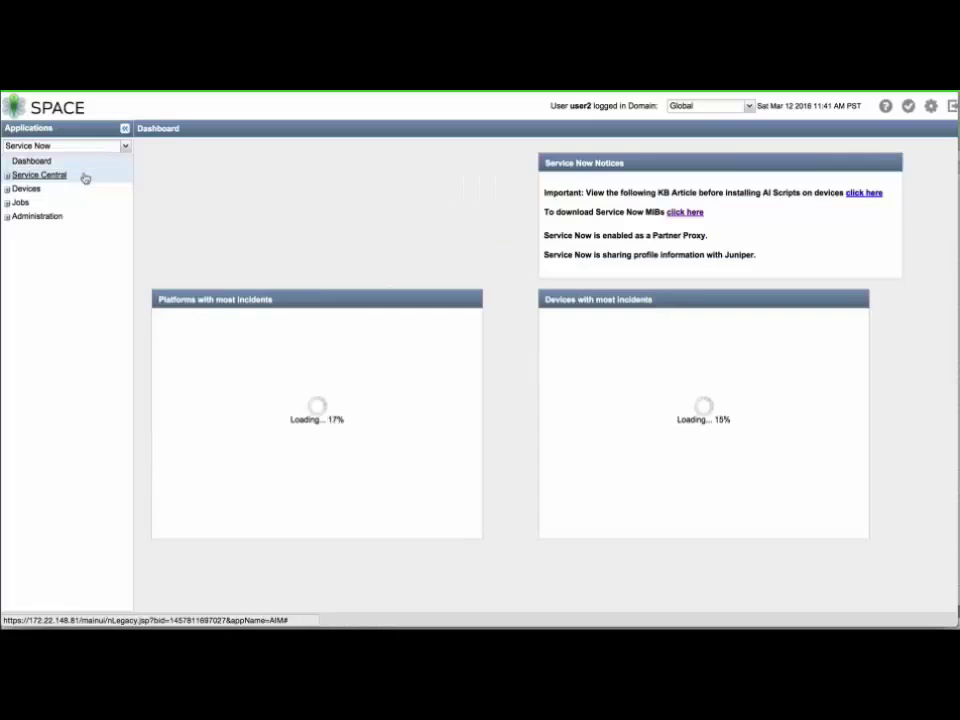
click(85, 177)
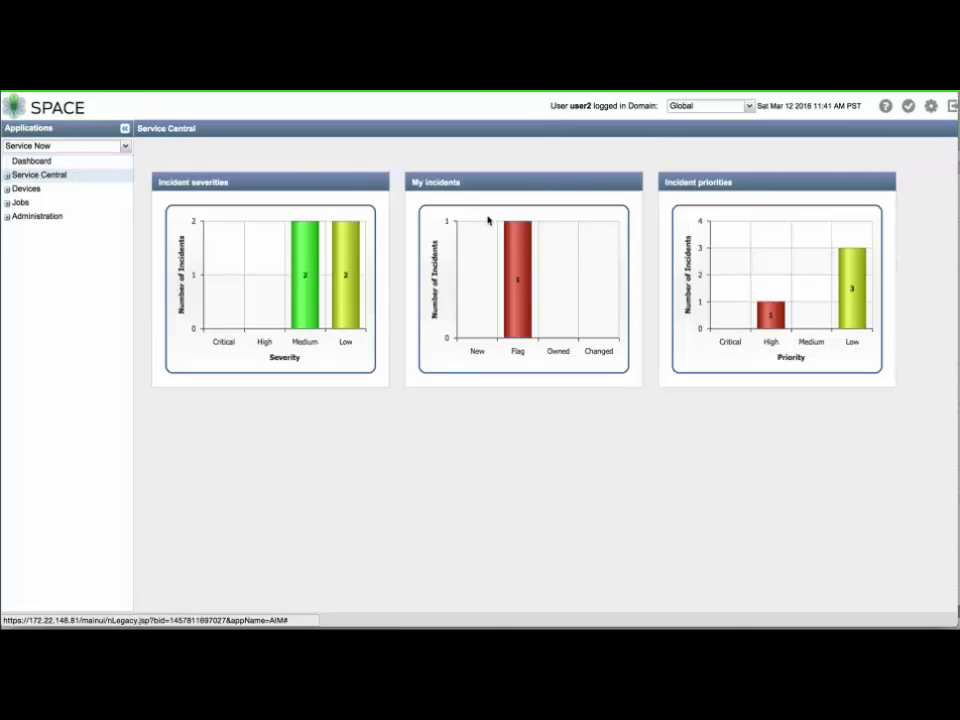
mouse_move(510, 242)
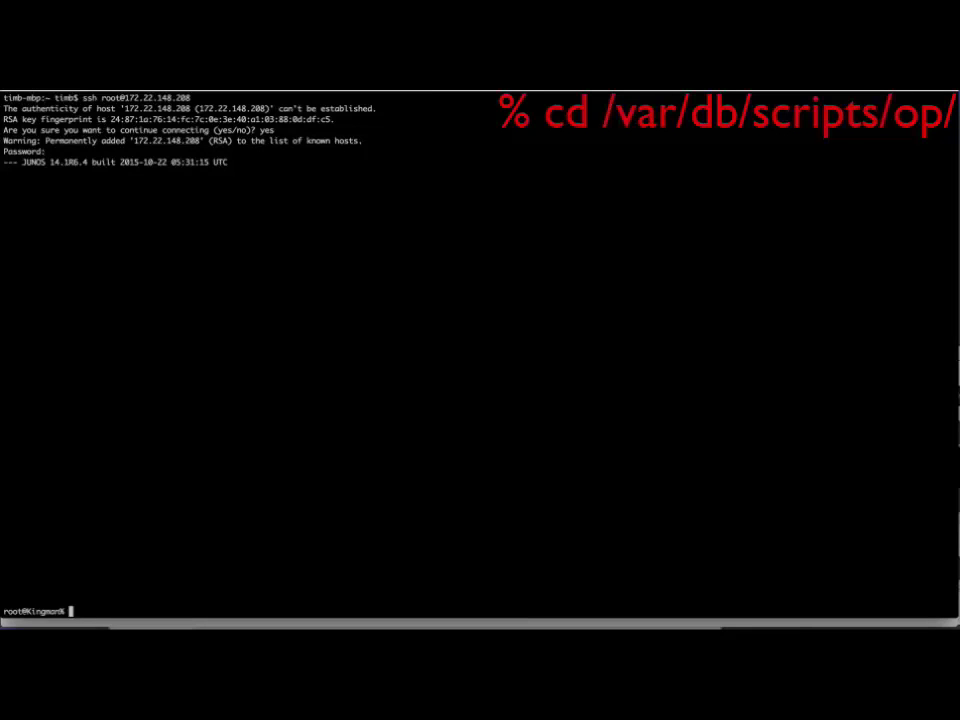
- In the terminal session on the Kingman device, change to /var/db/scripts/op/ and run the AIS_event_sim.sh script
text(cd /var/db/scripts/op/)
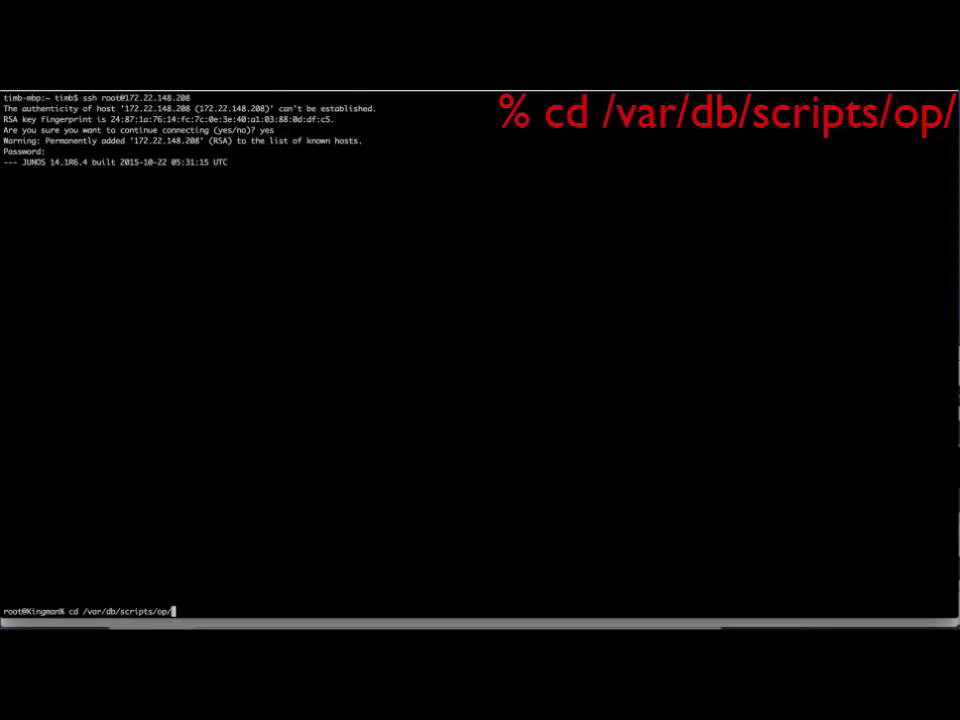
key(Return)
text(./AIS)
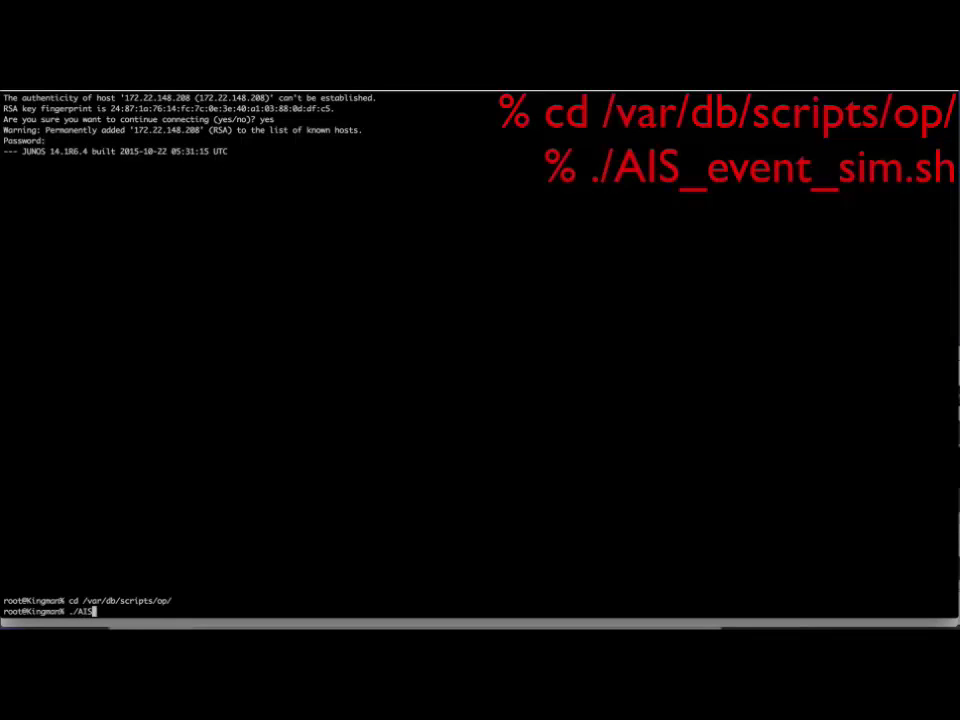
key(Tab)
key(Return)
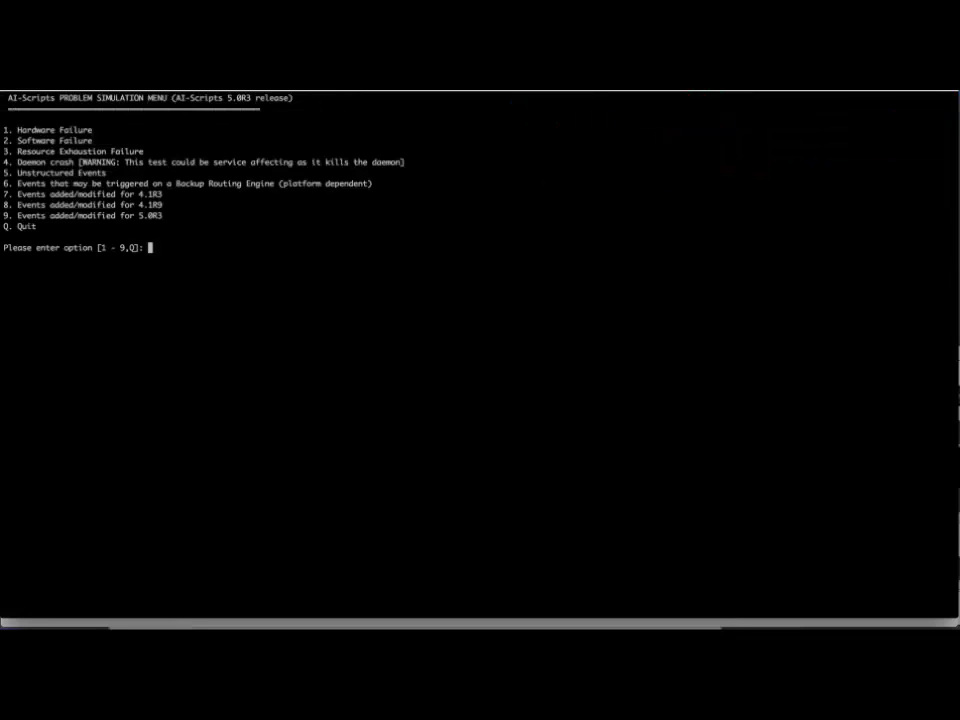
- Simulate an rpd daemon crash with the AI-Scripts problem simulator and quit the simulator
text(4)
key(Return)
text(2)
key(Return)
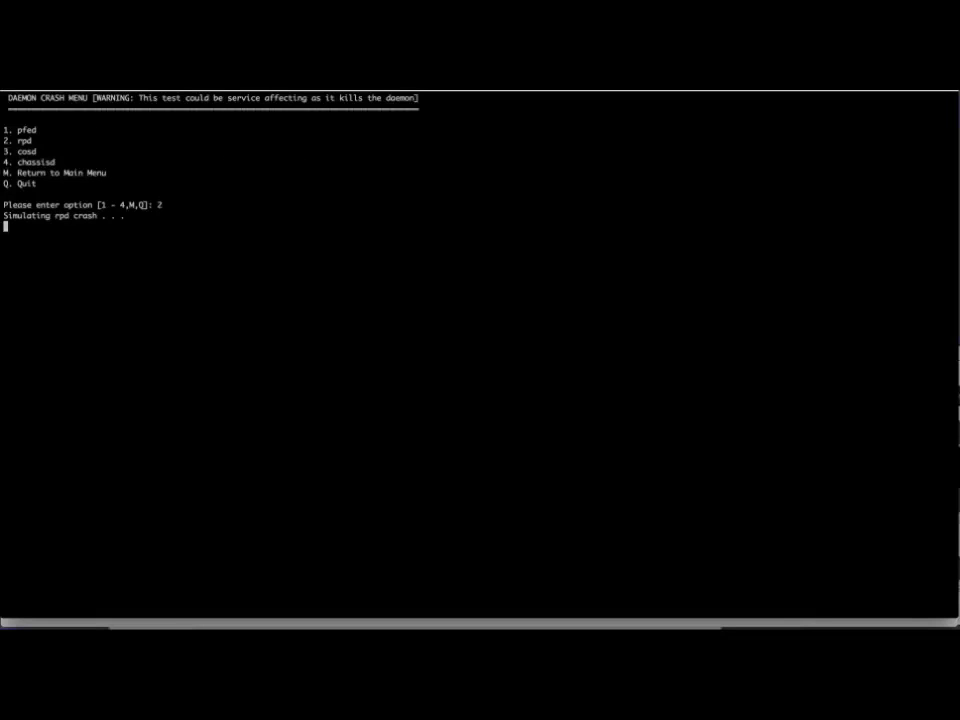
text(Q)
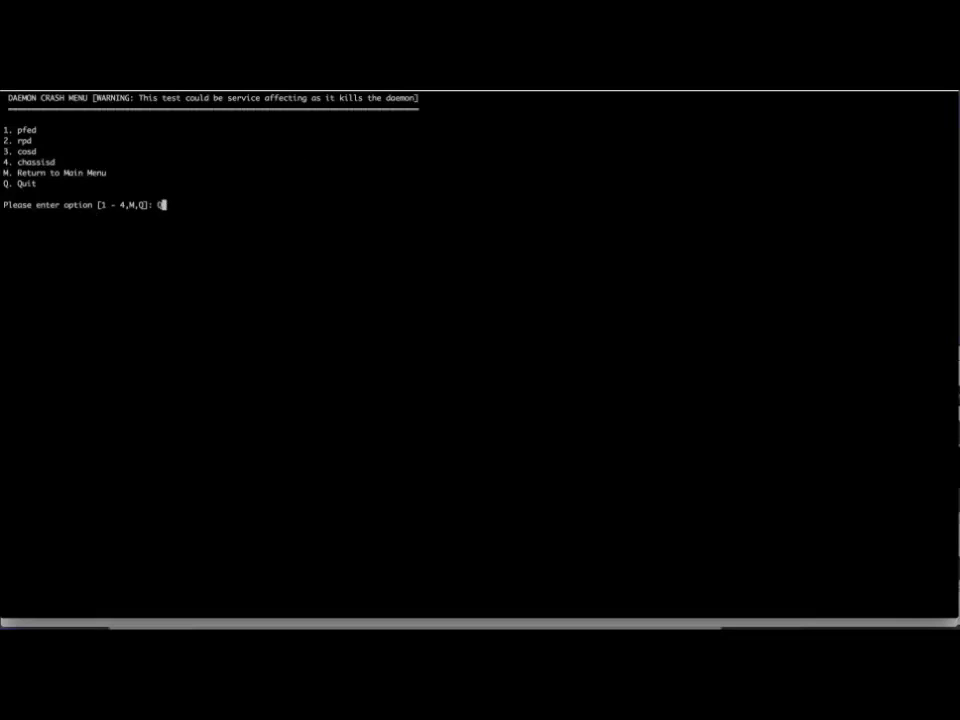
key(Return)
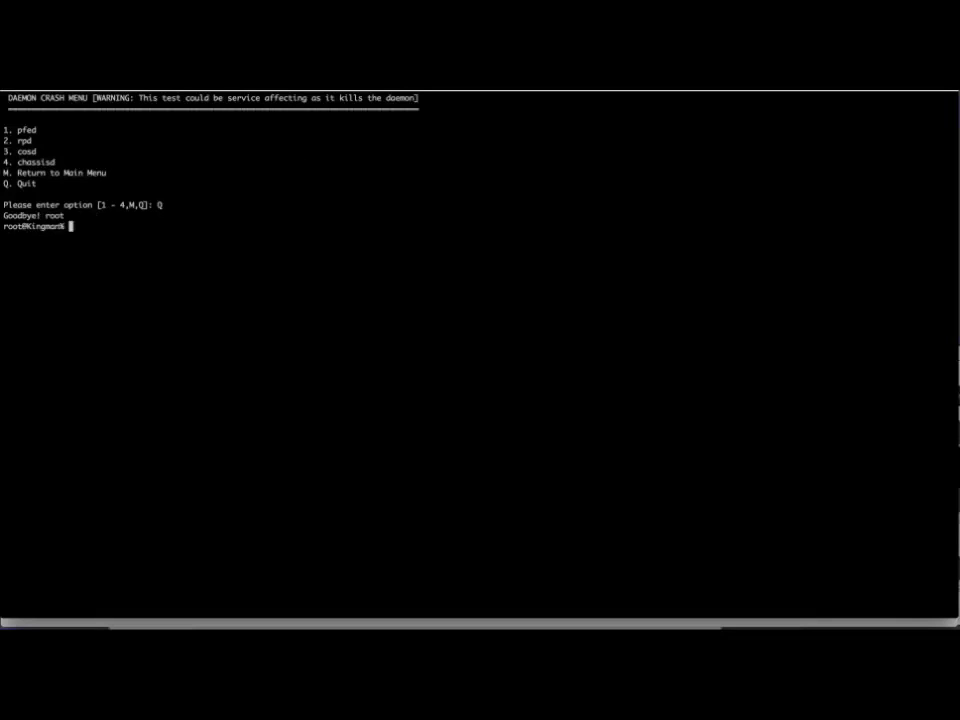
- Print the current directory in the terminal and list AIS_event_sim.sh to locate the simulator script
text(./AIS_event_sim.sh)
key(ctrl+u)
text(pwd)
key(Return)
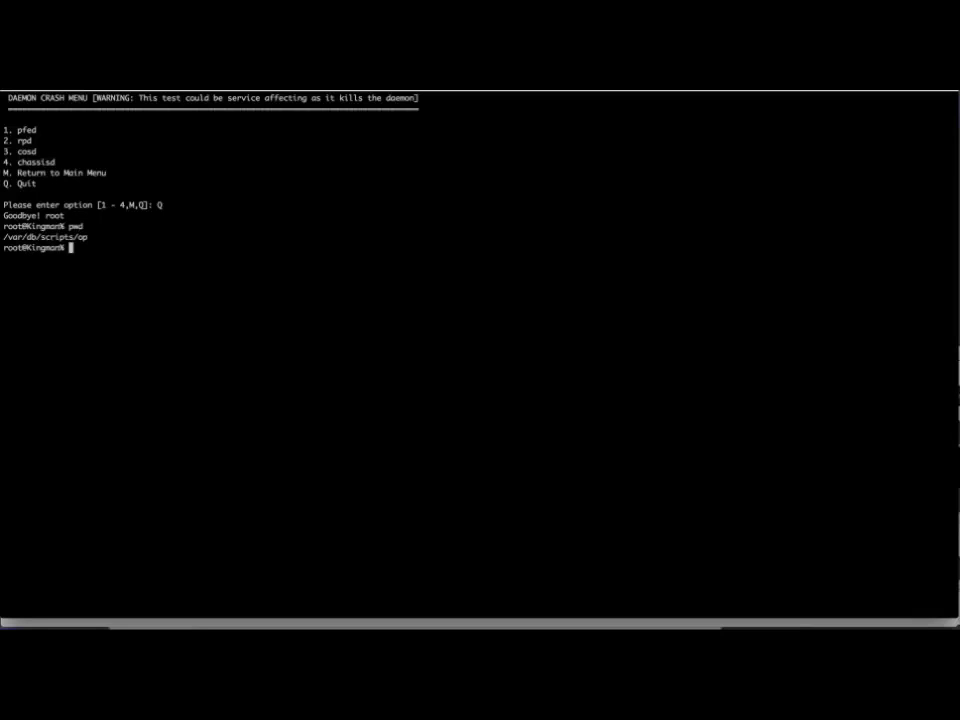
text(ls A)
key(Tab)
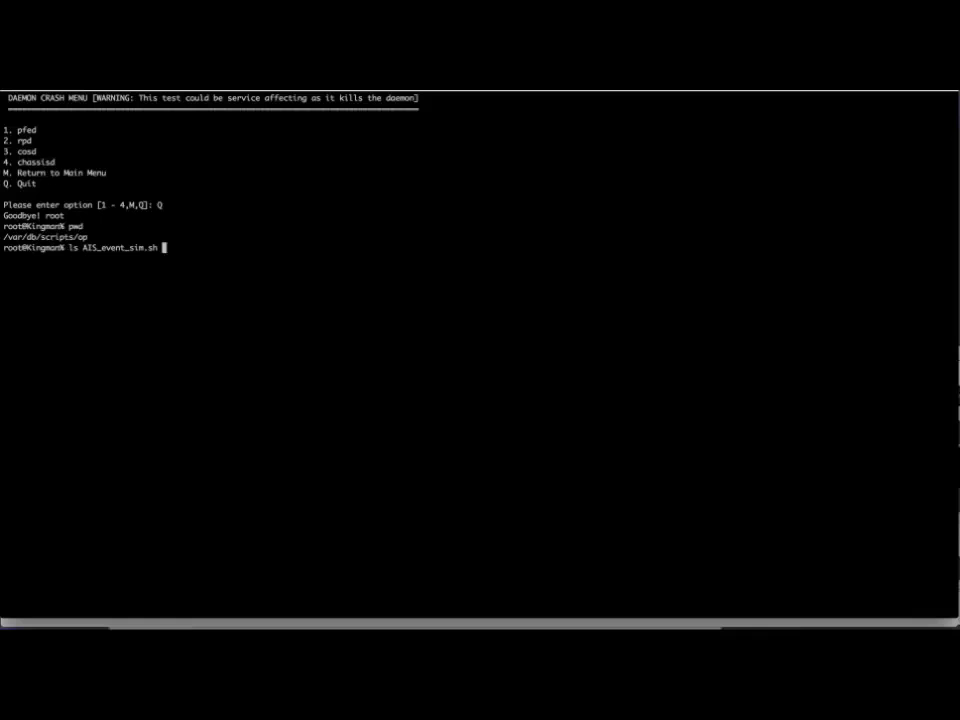
key(Return)
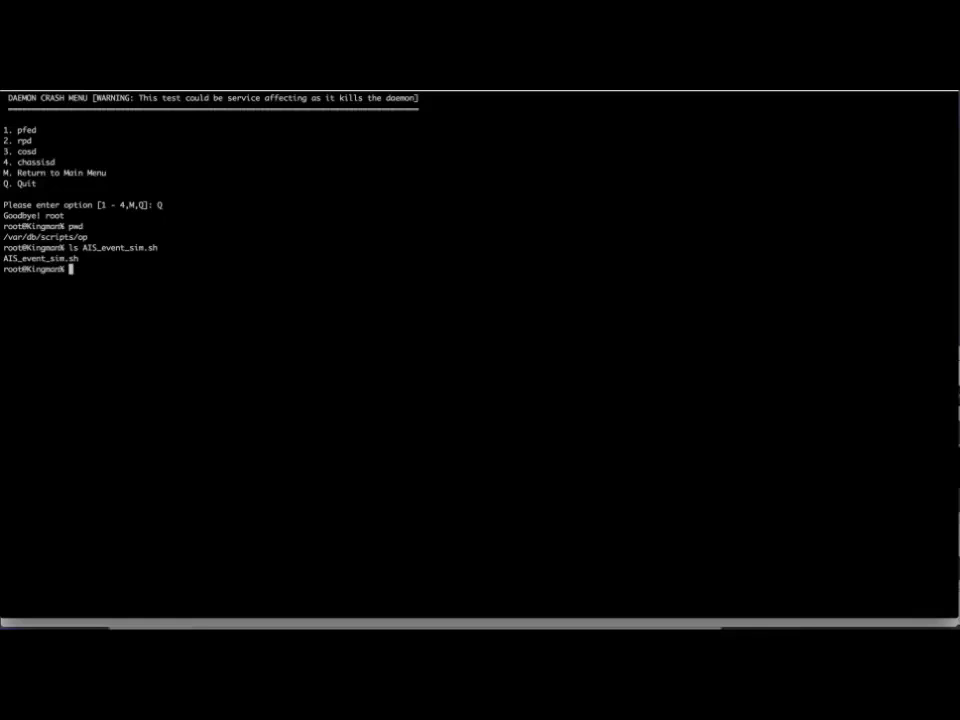
- Follow /var/log/default-log-messages and /var/log/escript.log with tail -f, stopping each output
text(tail -f /var/log/)
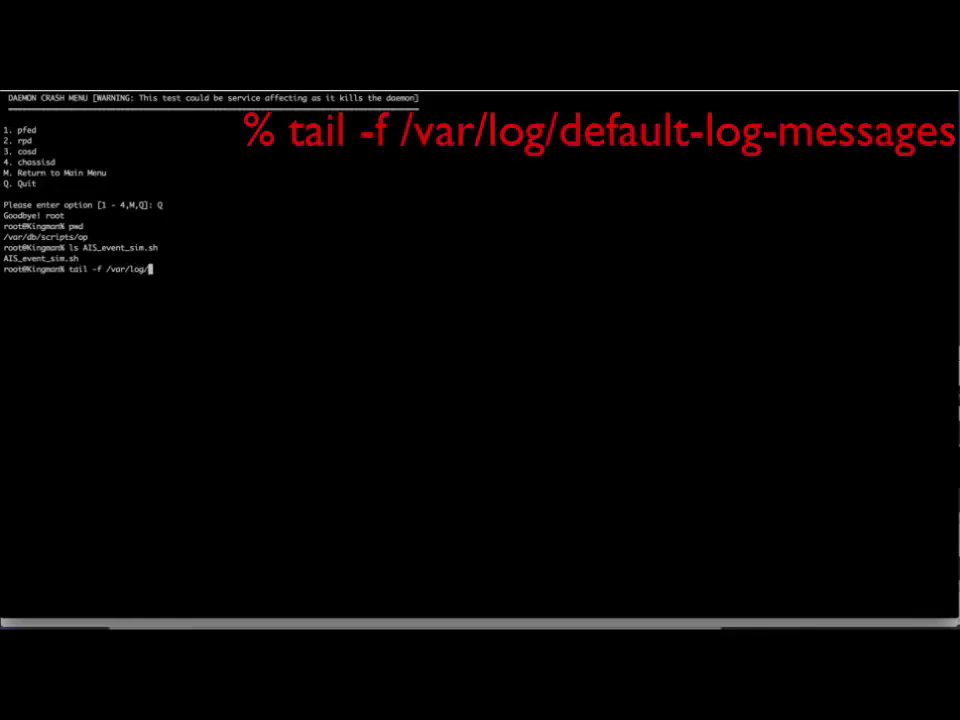
text(default-log-messages)
key(Return)
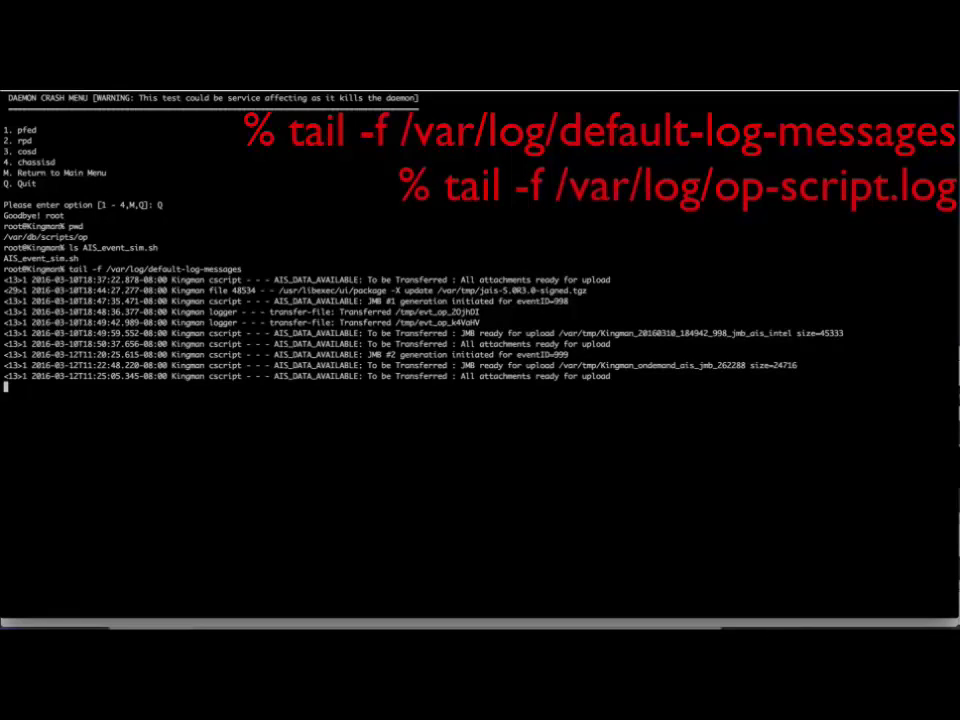
key(ctrl+c)
text(tail -f /var/log/escript.log)
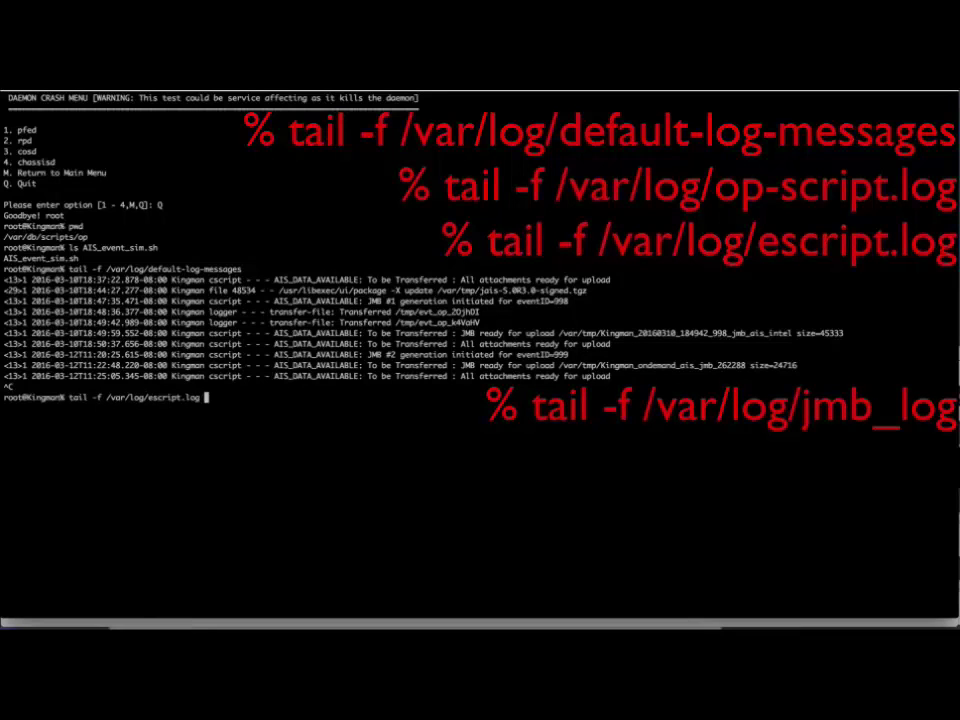
key(Return)
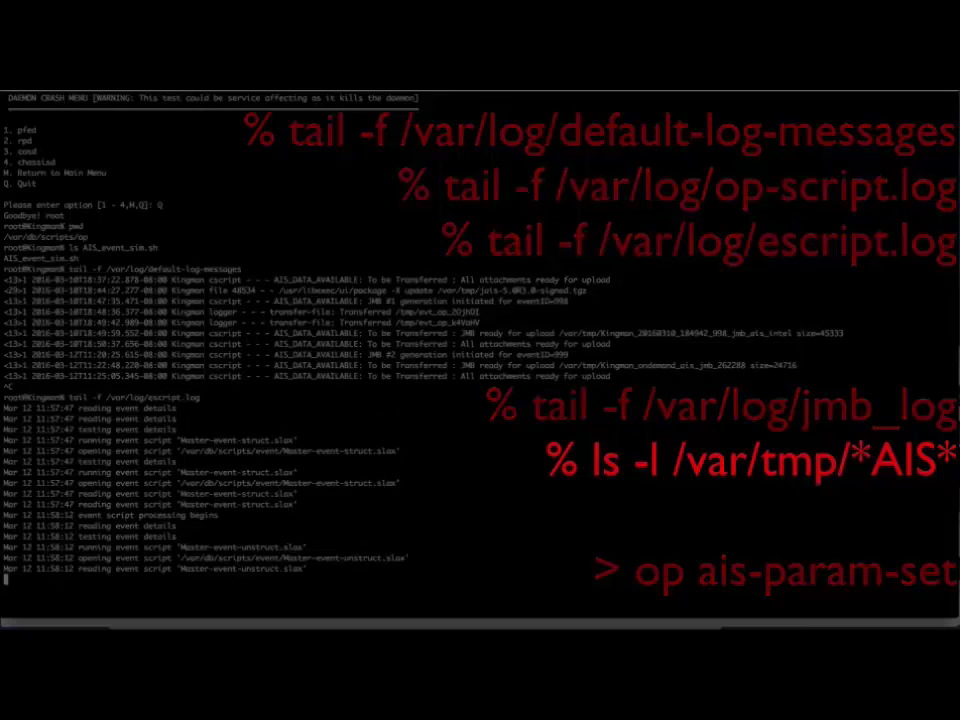
key(ctrl+c)
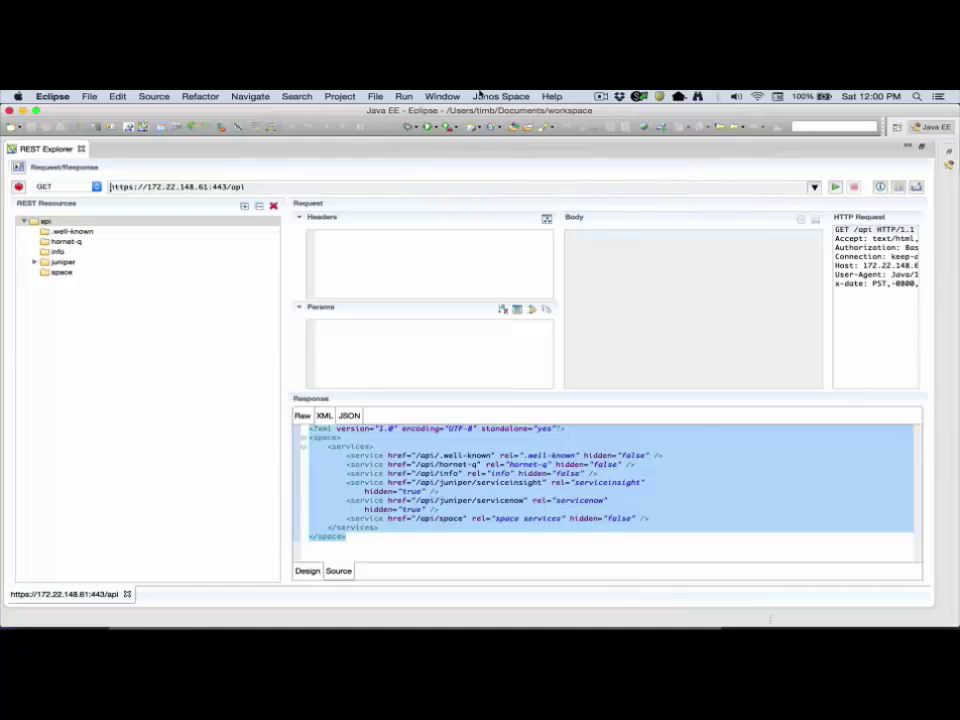
- Switch to Eclipse and edit the Junos Space server profile so the REST Explorer uses web UI address 172.22.148.81
click(479, 95)
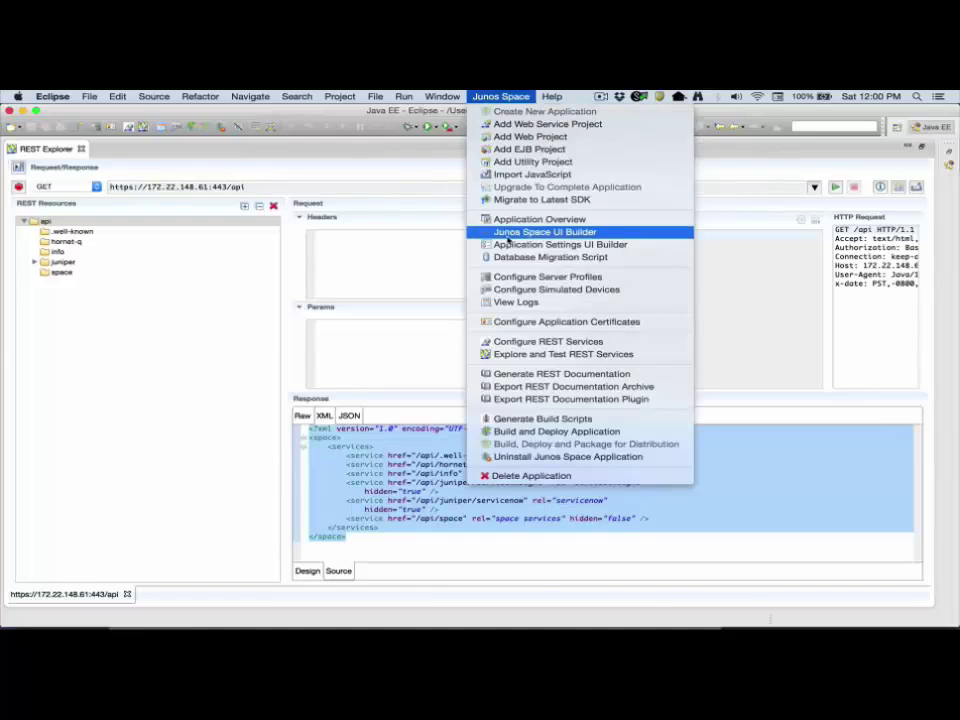
click(515, 277)
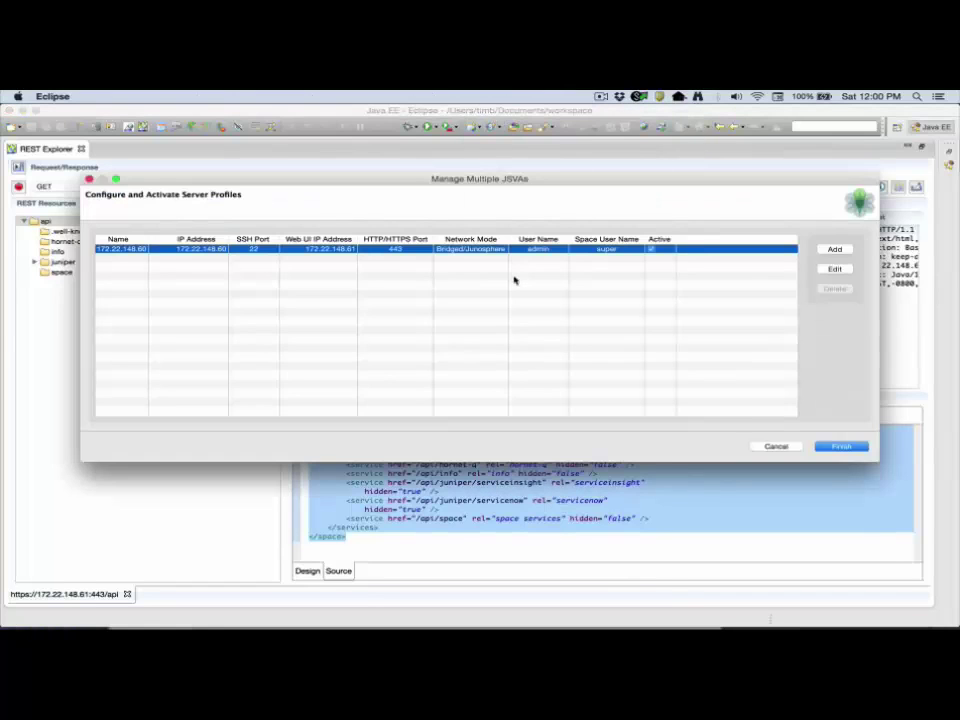
click(835, 269)
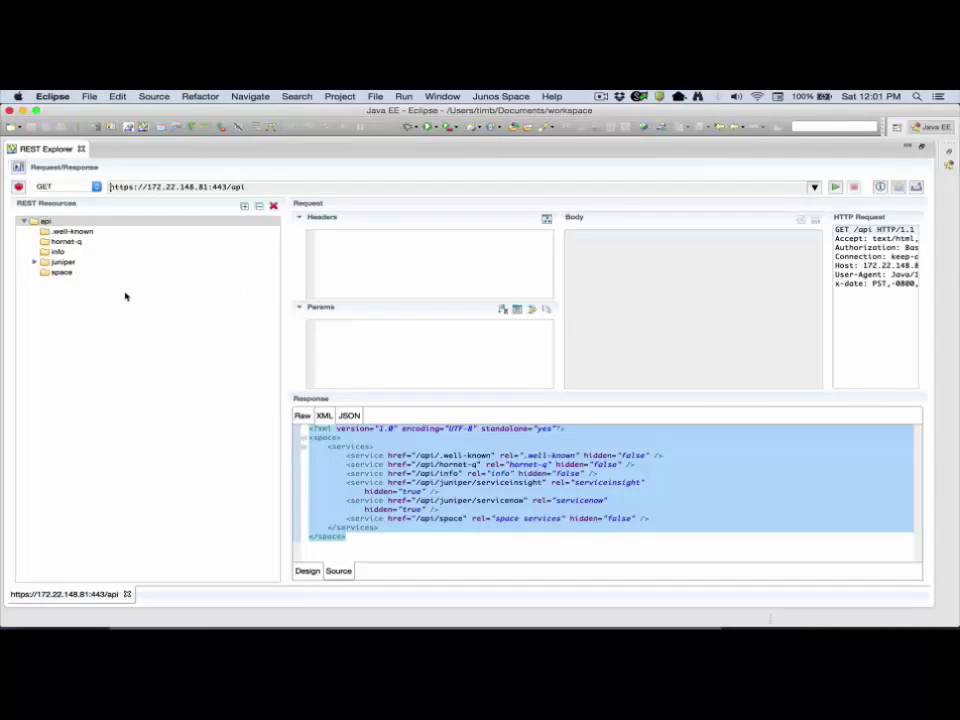
- Browse the REST resources under space, and under juniper/servicenow/incident-management/incidents open incident 71790
click(63, 276)
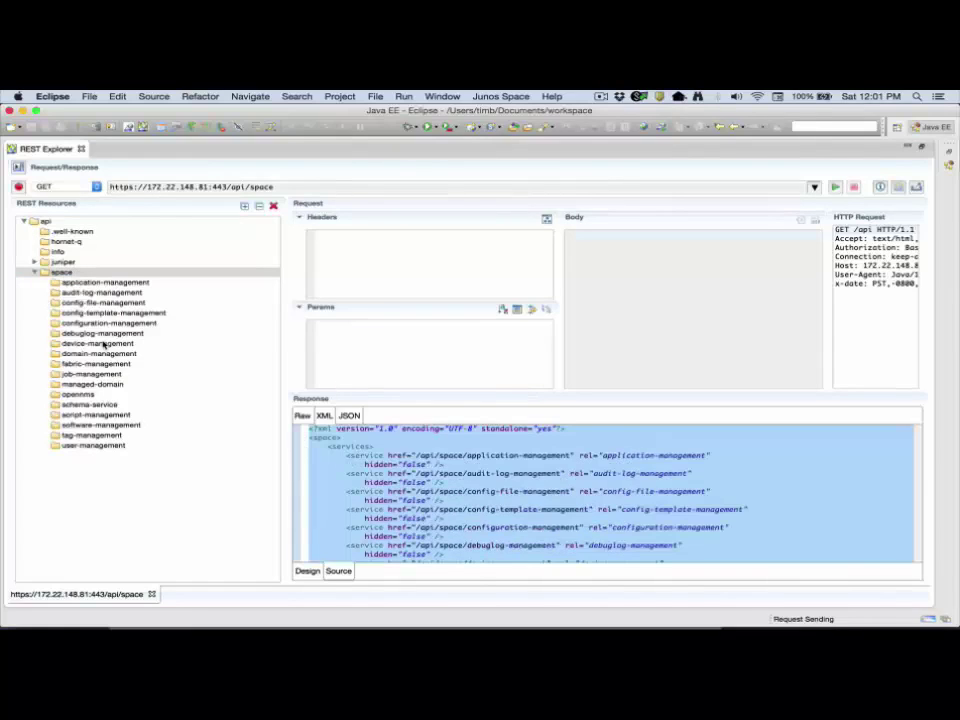
click(104, 344)
click(74, 283)
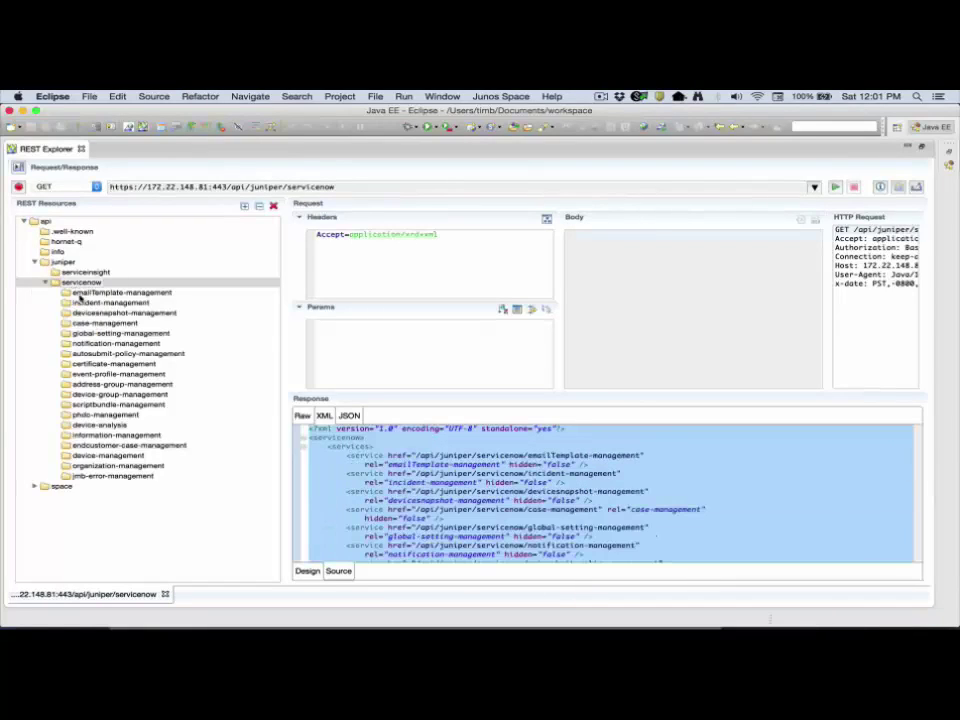
click(85, 302)
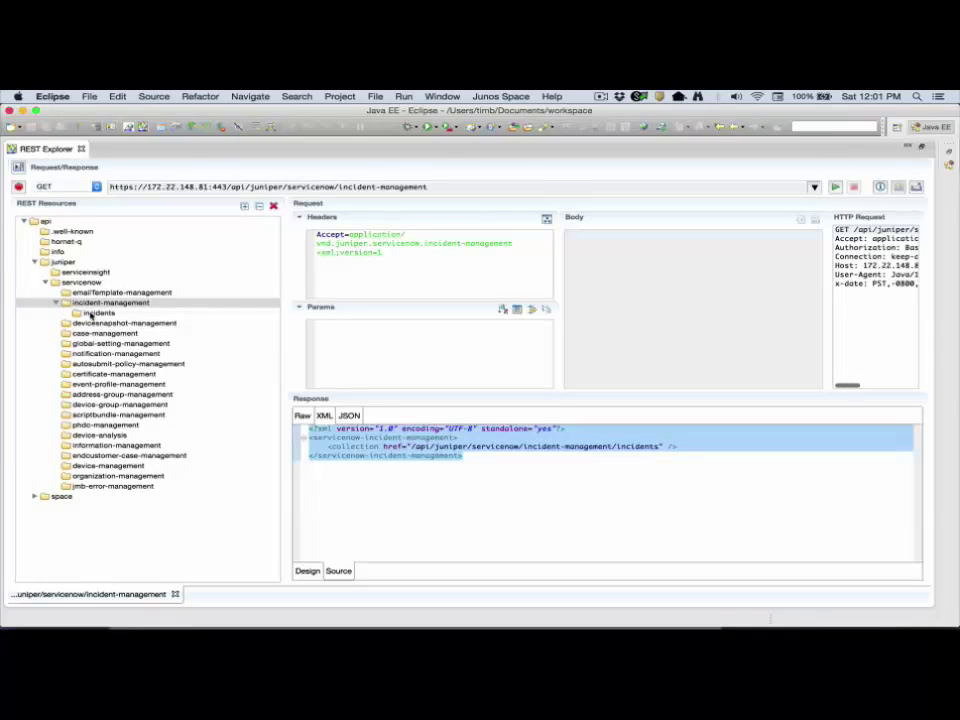
click(91, 314)
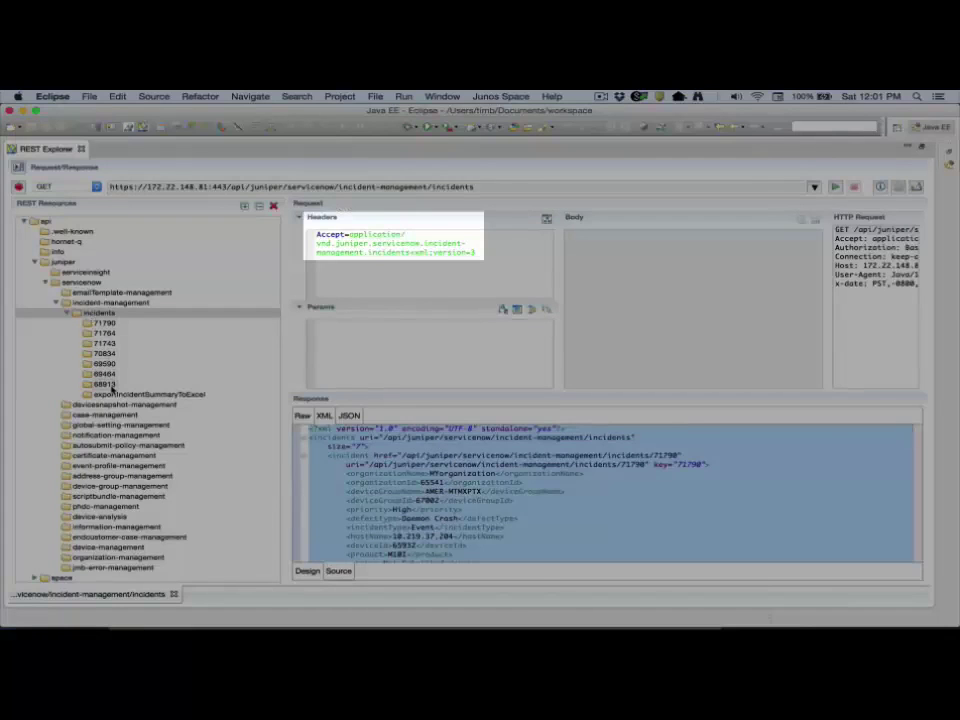
click(154, 324)
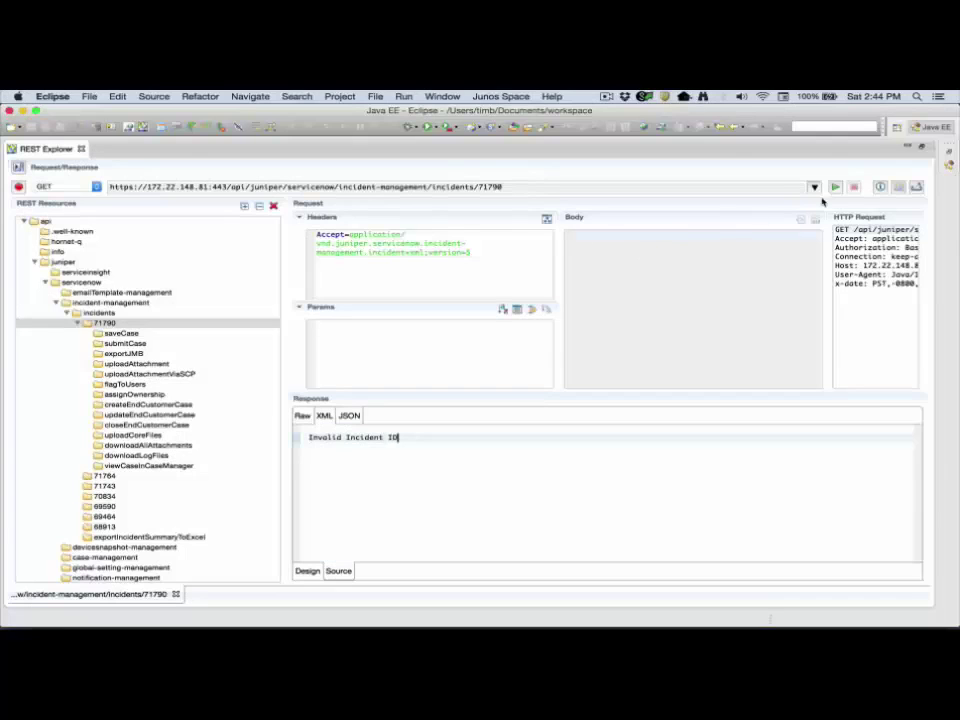
- Generate Python code for the GET request on incident 71790
click(916, 188)
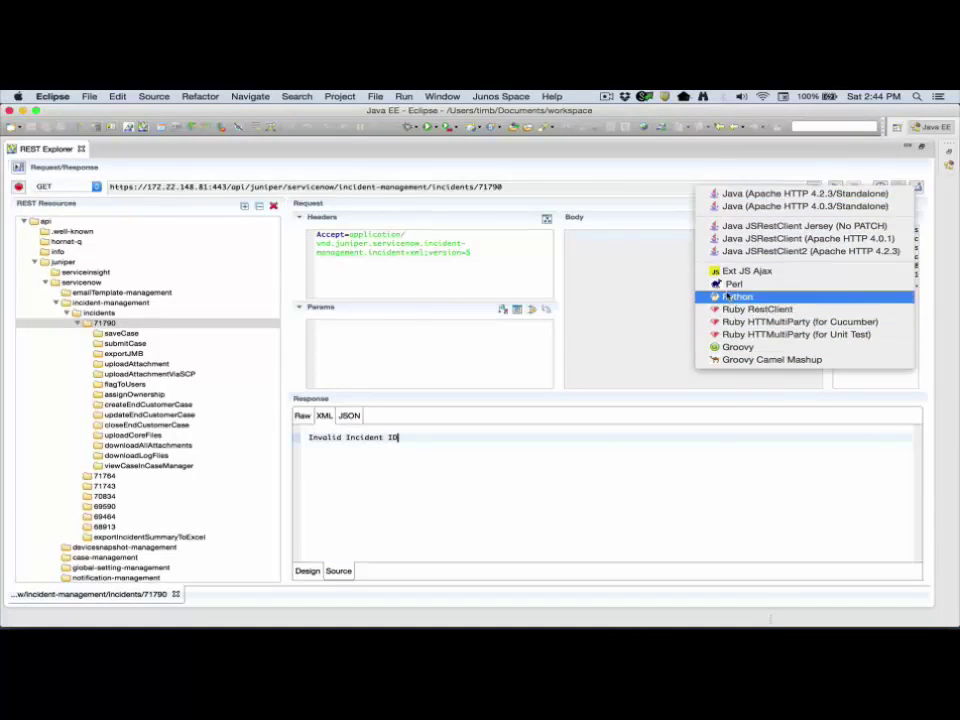
click(732, 296)
drag(465, 407, 240, 186)
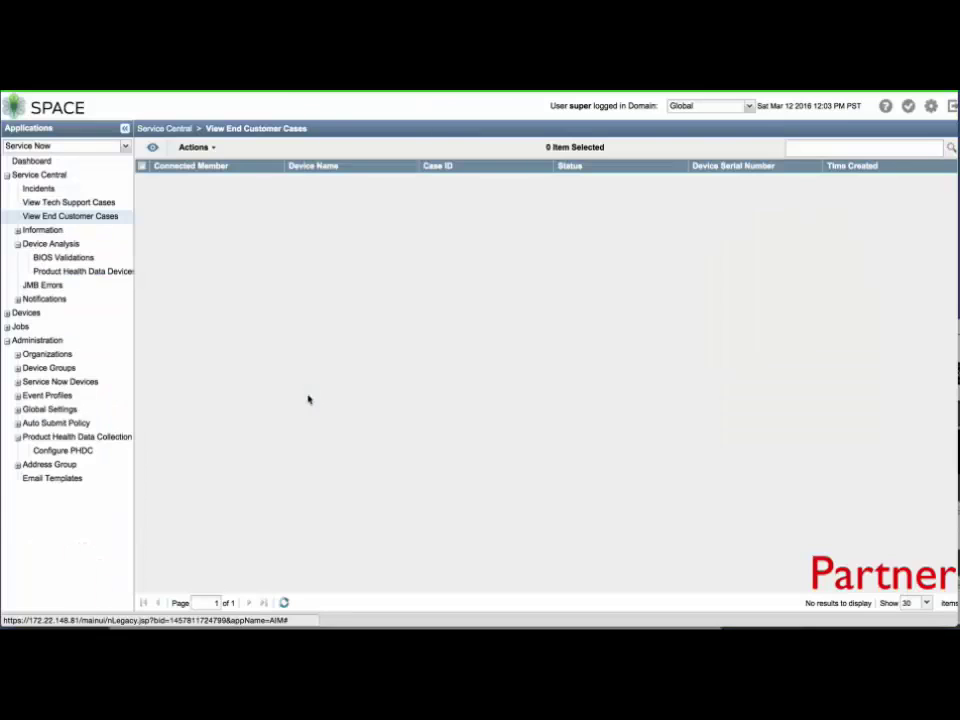
- In the partner's Service Now, add connected member MYendCustomer with its user name, user password, Send all information filter and all three configurations
click(17, 355)
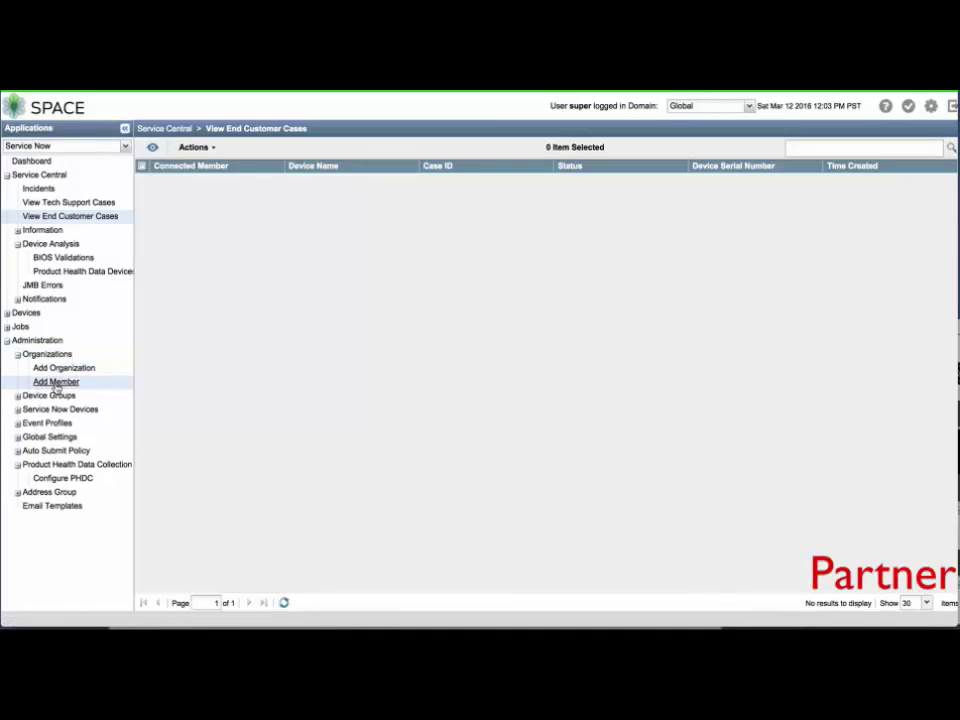
click(56, 383)
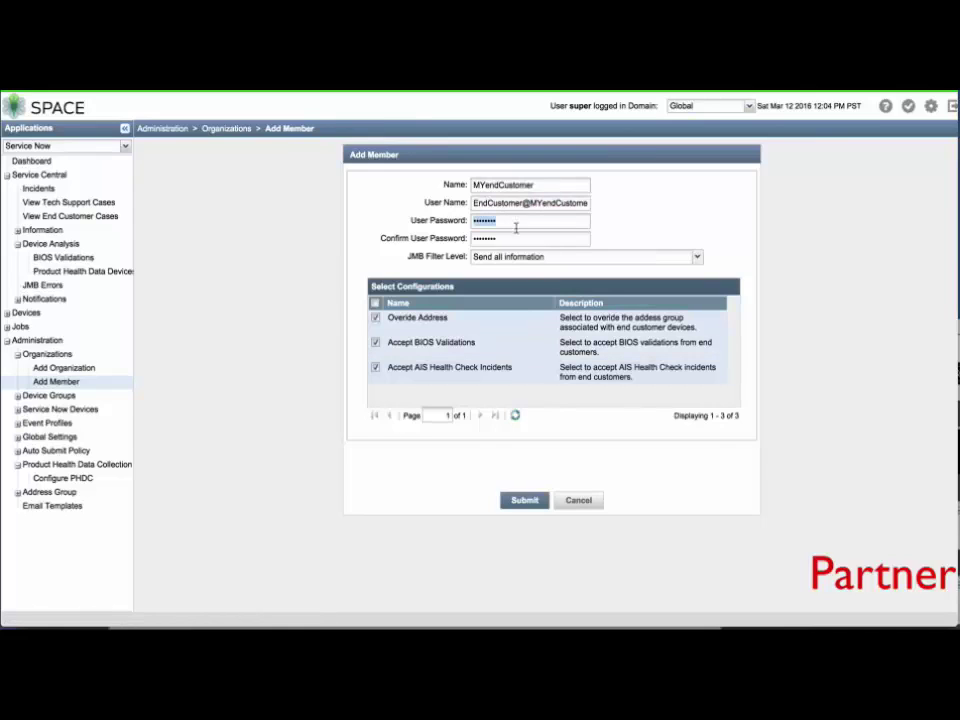
click(553, 237)
click(528, 501)
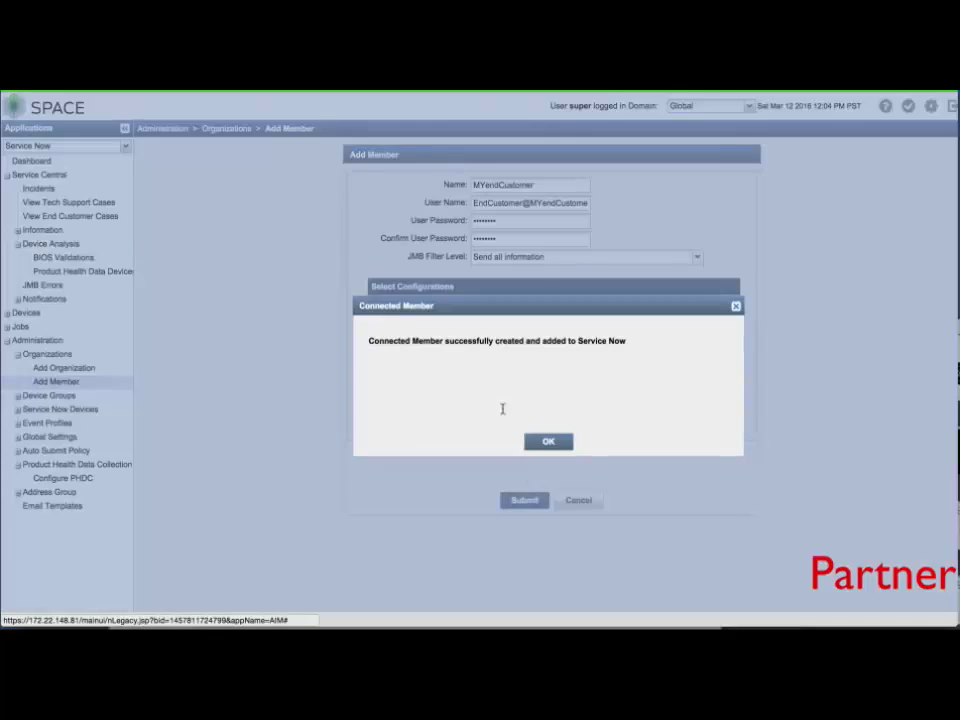
drag(370, 341, 650, 352)
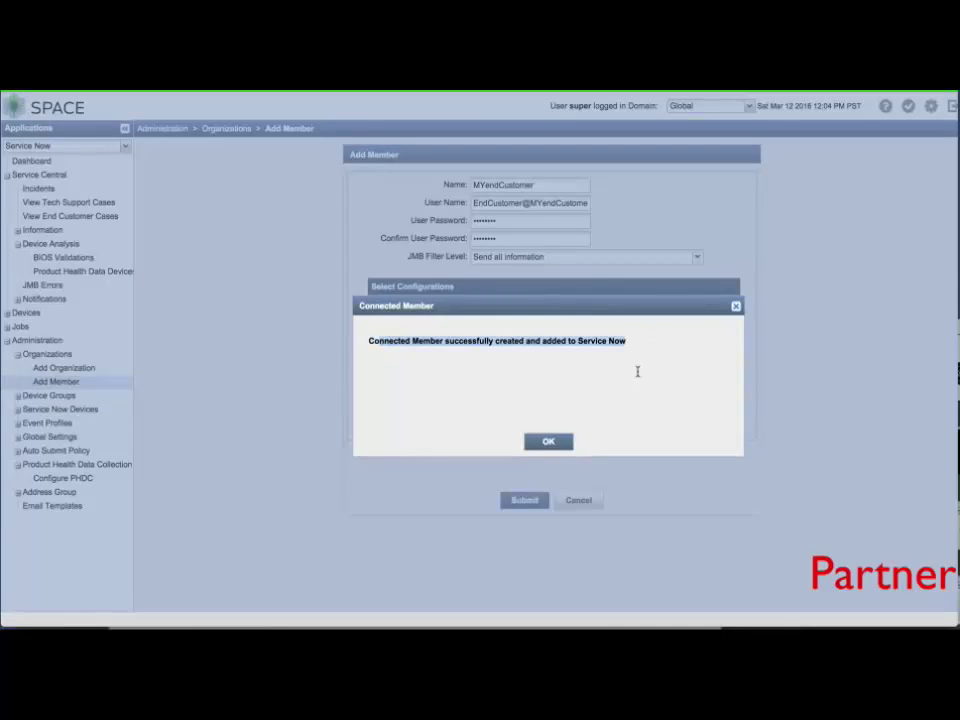
click(549, 441)
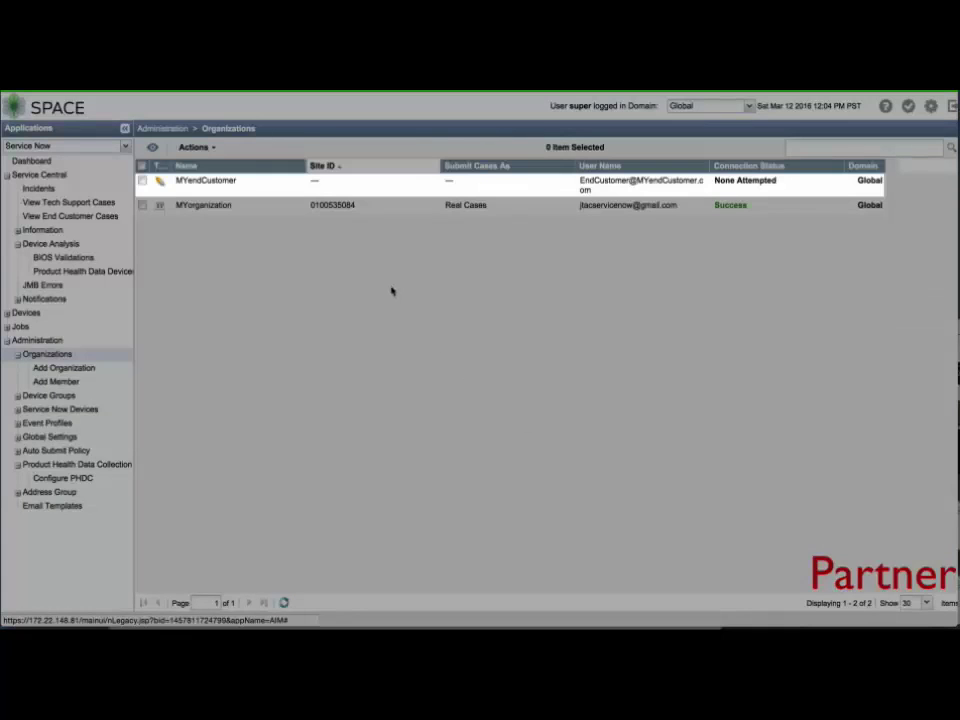
- Update the core file upload configuration of MYendCustomer to Secure FTP upload through Service Now
click(274, 184)
click(196, 147)
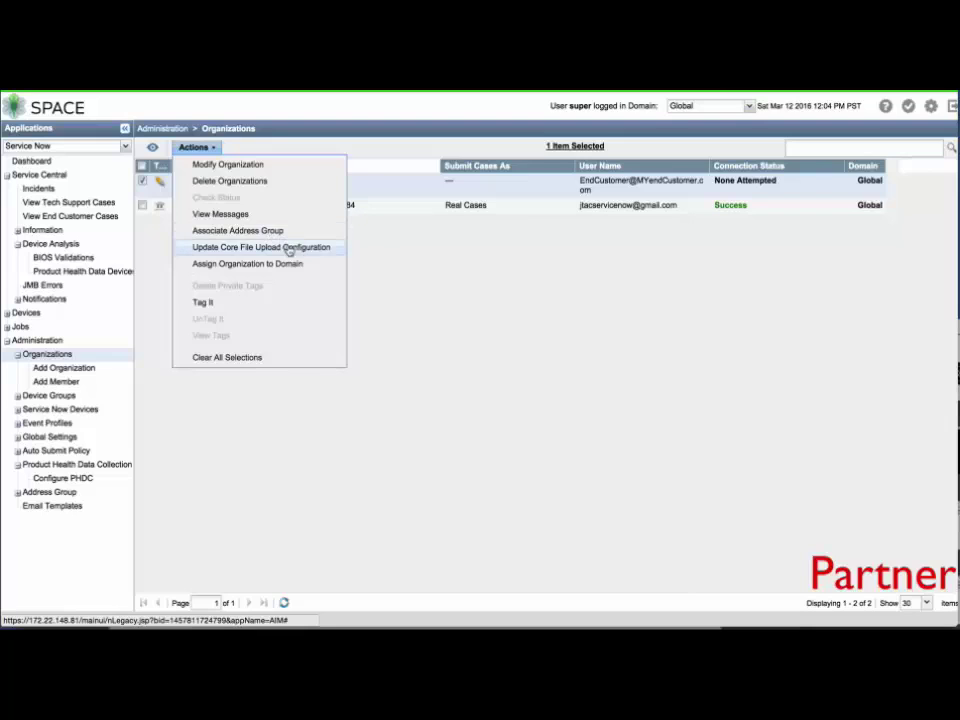
click(289, 250)
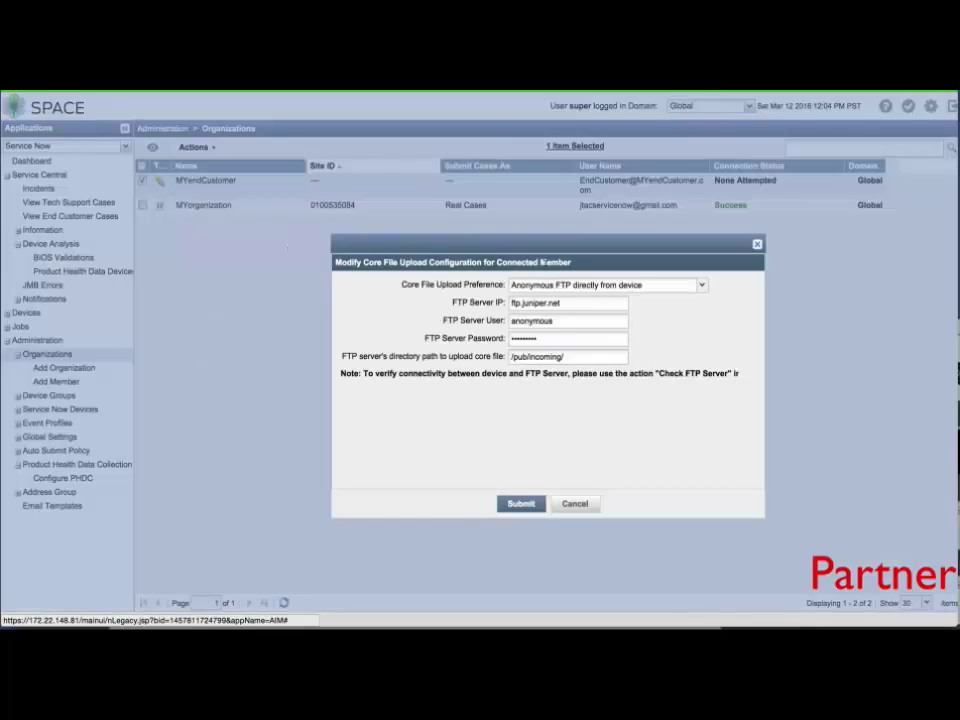
click(700, 288)
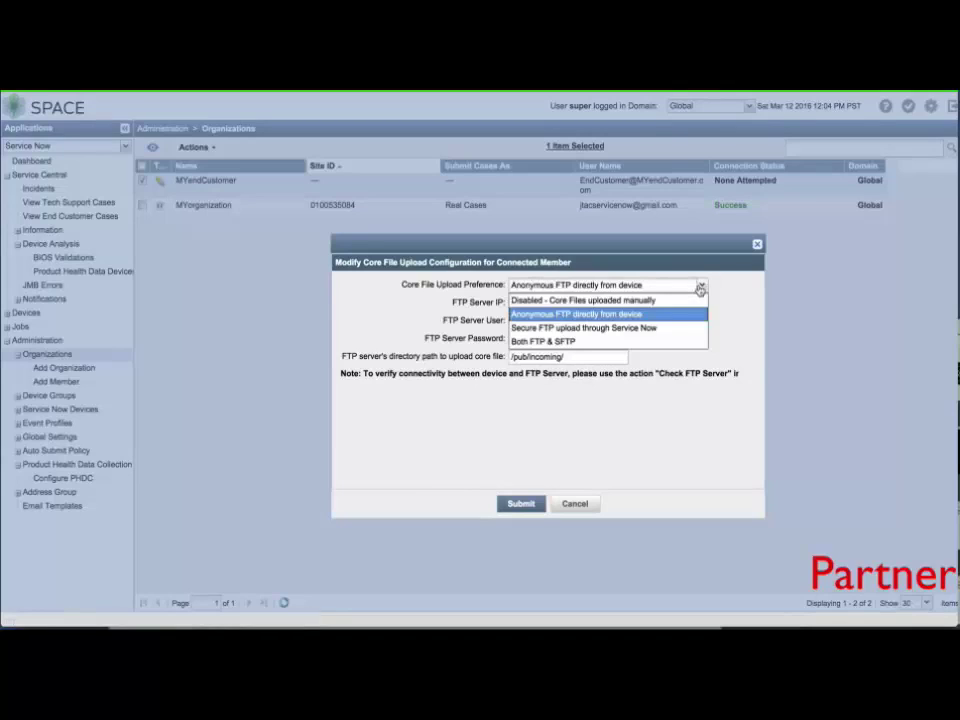
click(678, 327)
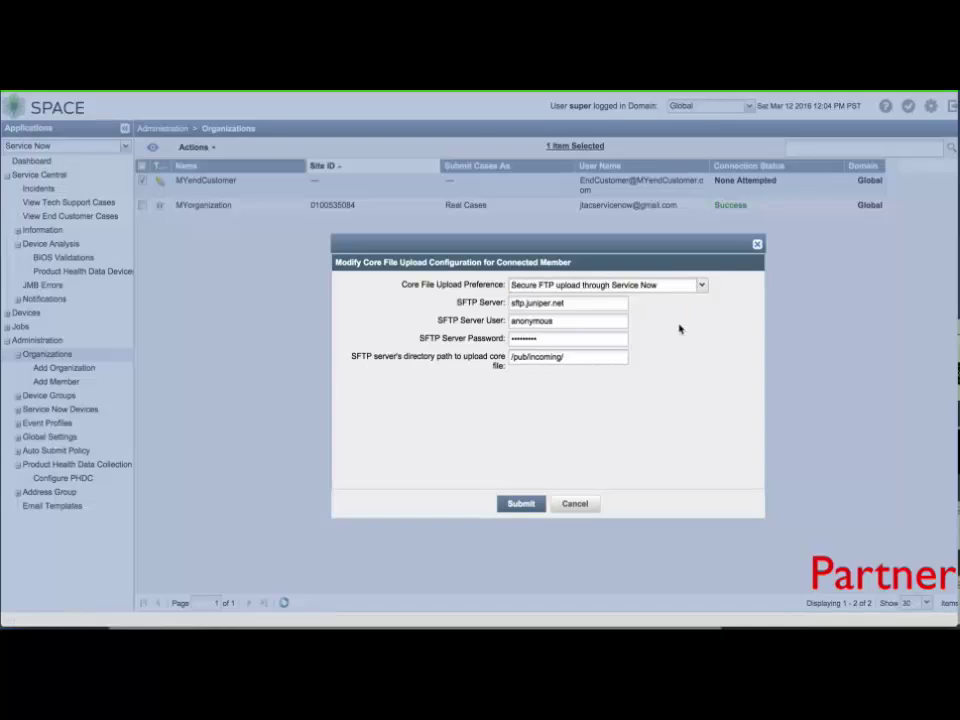
click(520, 503)
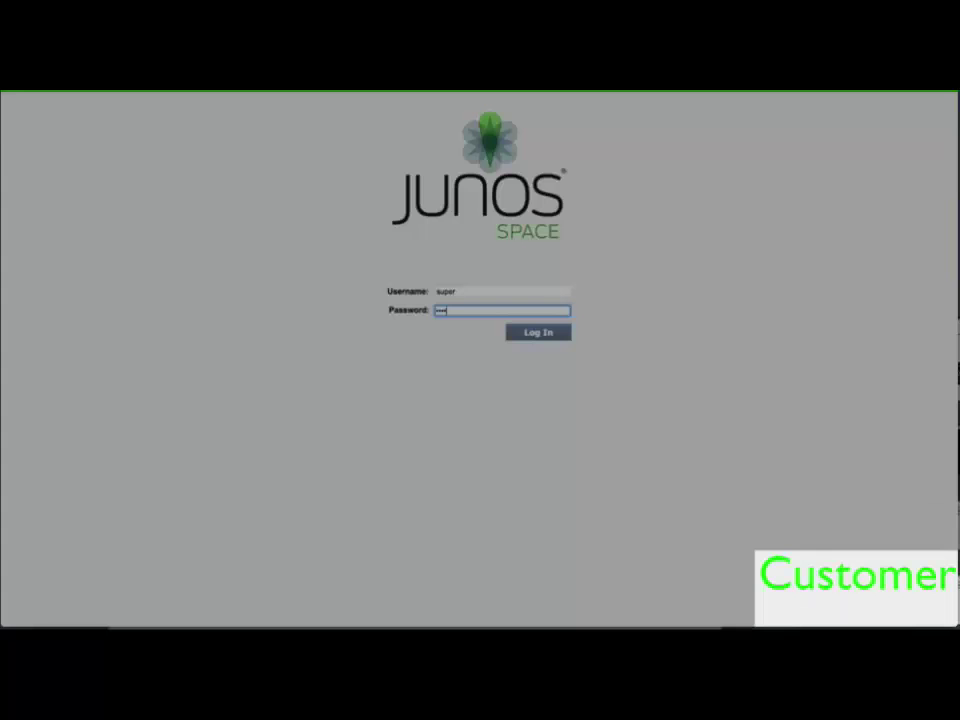
- Log in to the customer's Junos Space as super with the account password and set Global Settings to End Customer mode with IP 172.22.148.81
key(Return)
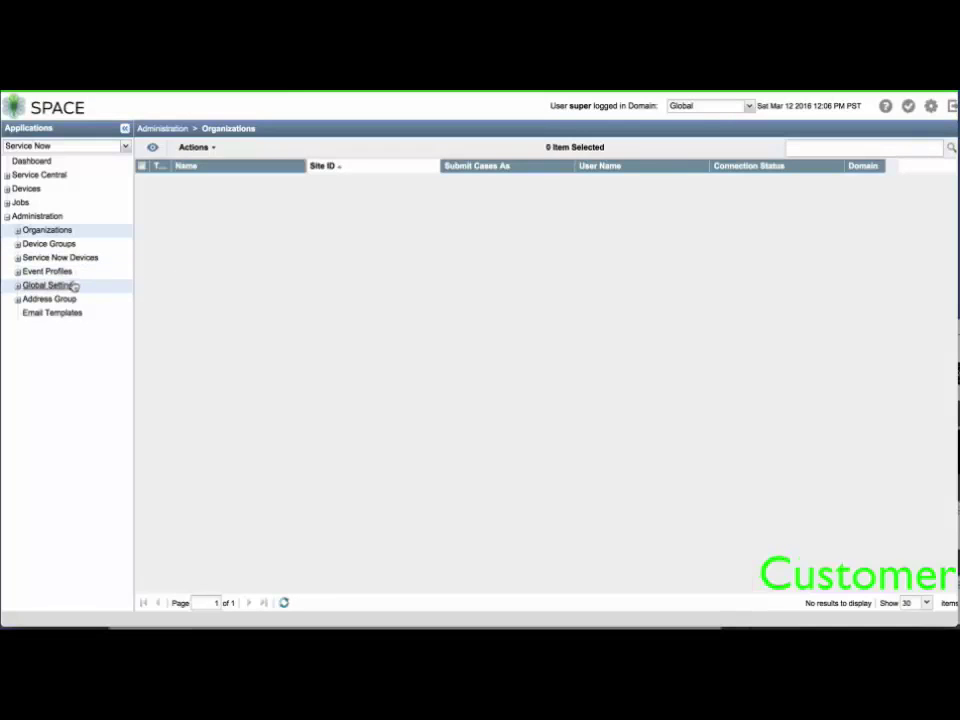
click(55, 285)
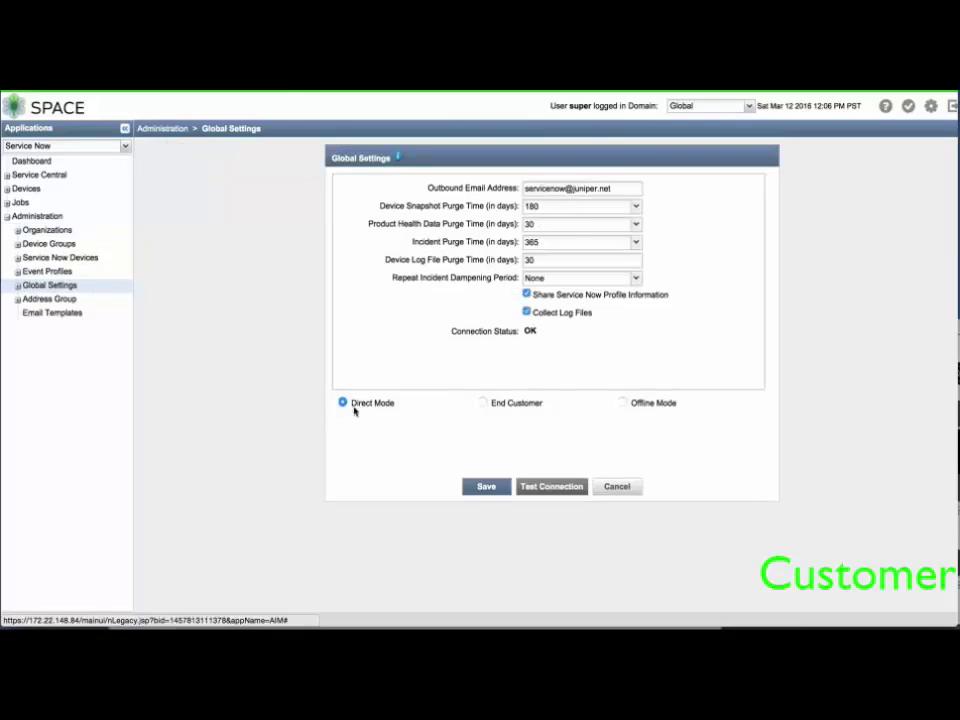
click(484, 403)
click(518, 443)
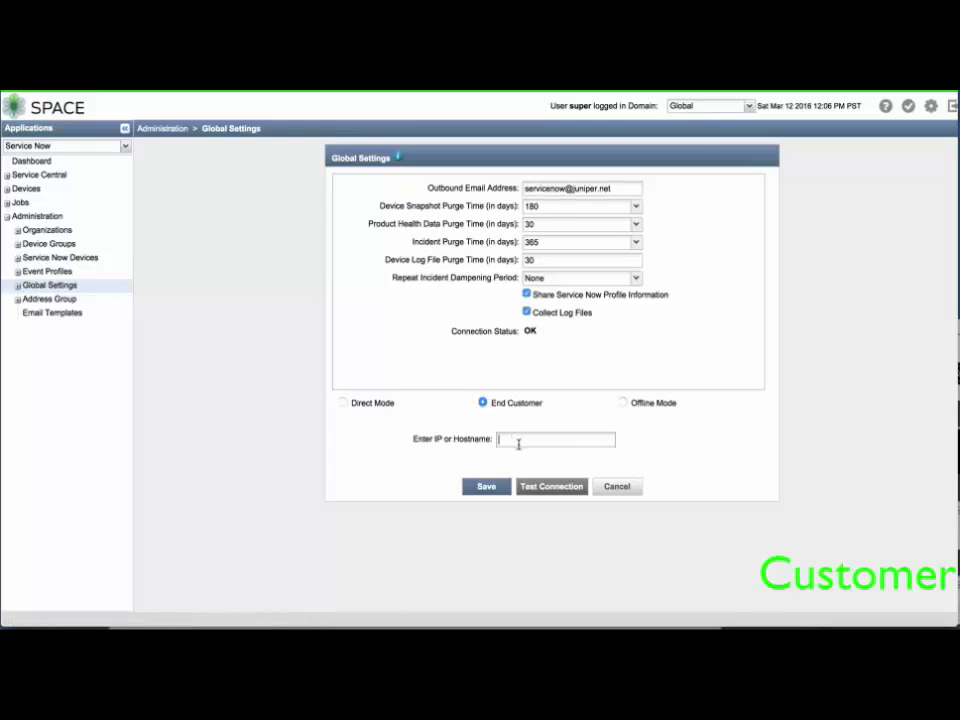
text(172.22.148.81)
- Set the device snapshot and incident purge times to 30 days and replace the outbound email address with the end customer's e-mail
click(636, 206)
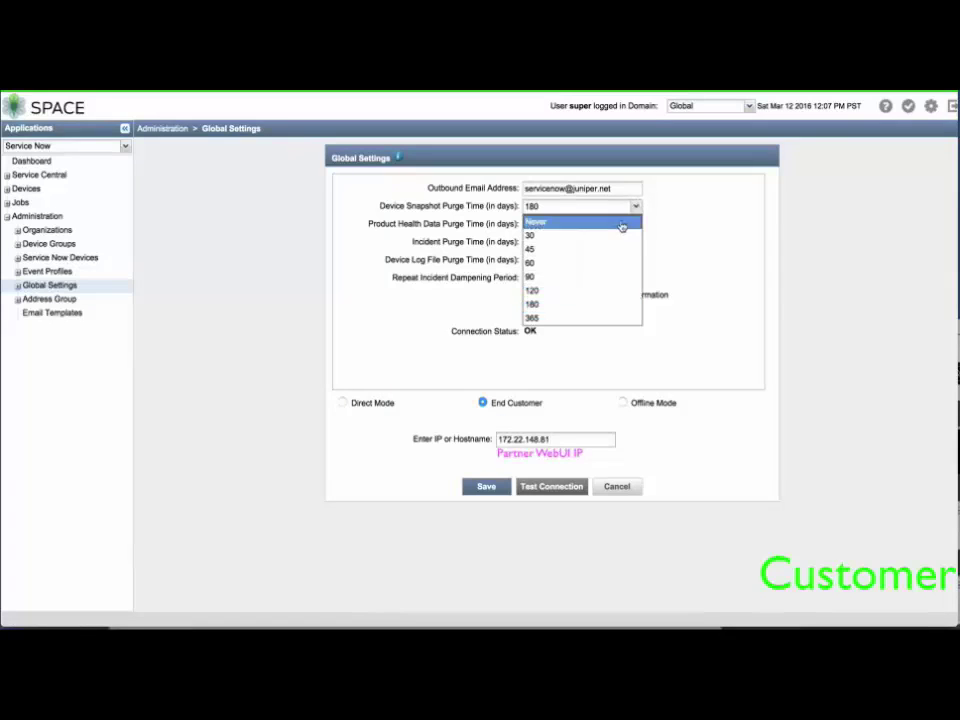
click(622, 236)
click(630, 242)
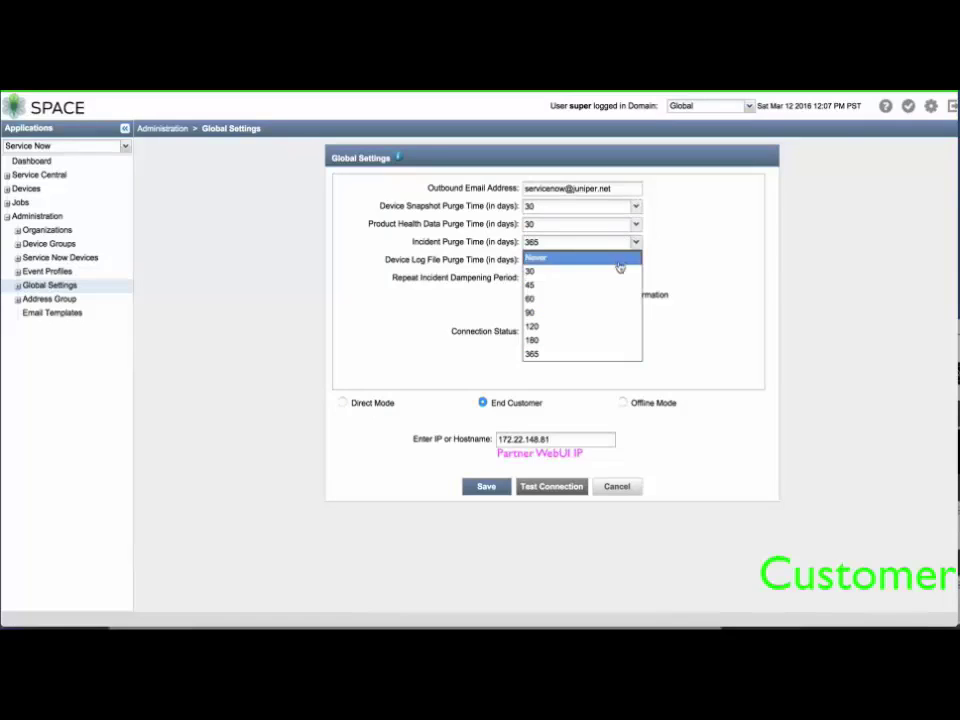
click(619, 271)
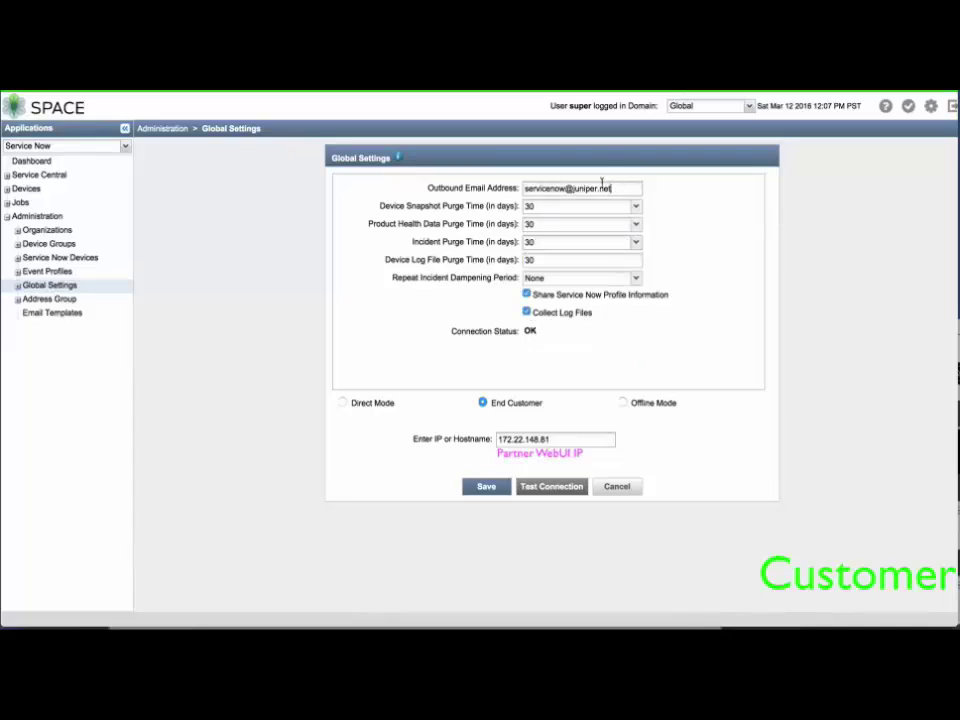
drag(606, 187, 498, 180)
key(ctrl+v)
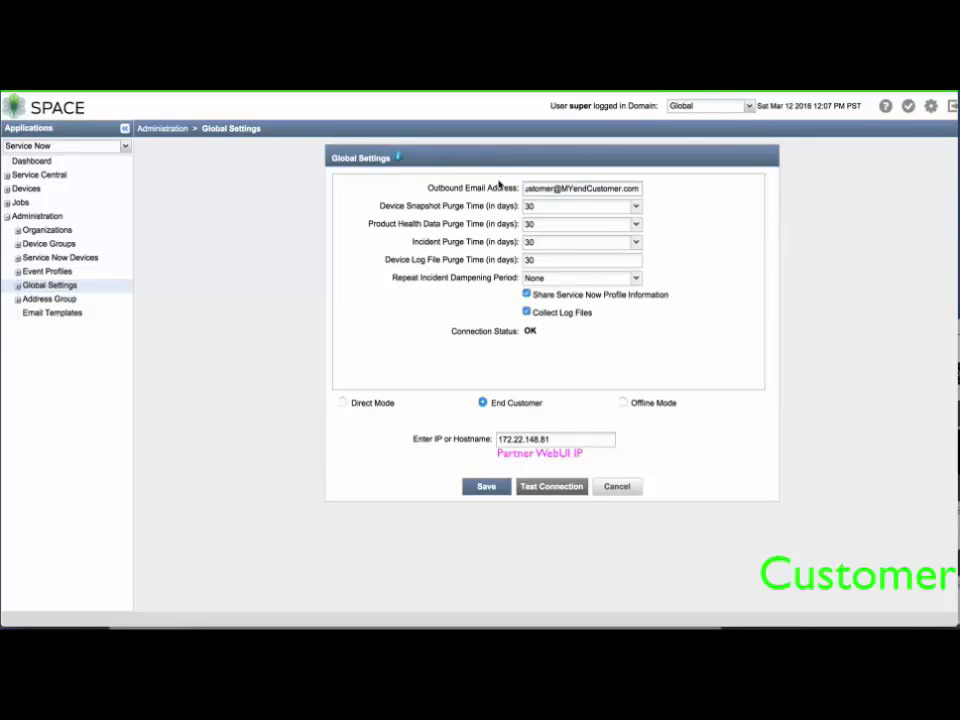
- Check the outbound email address and save the customer's Global Settings for End Customer mode
drag(552, 188, 502, 192)
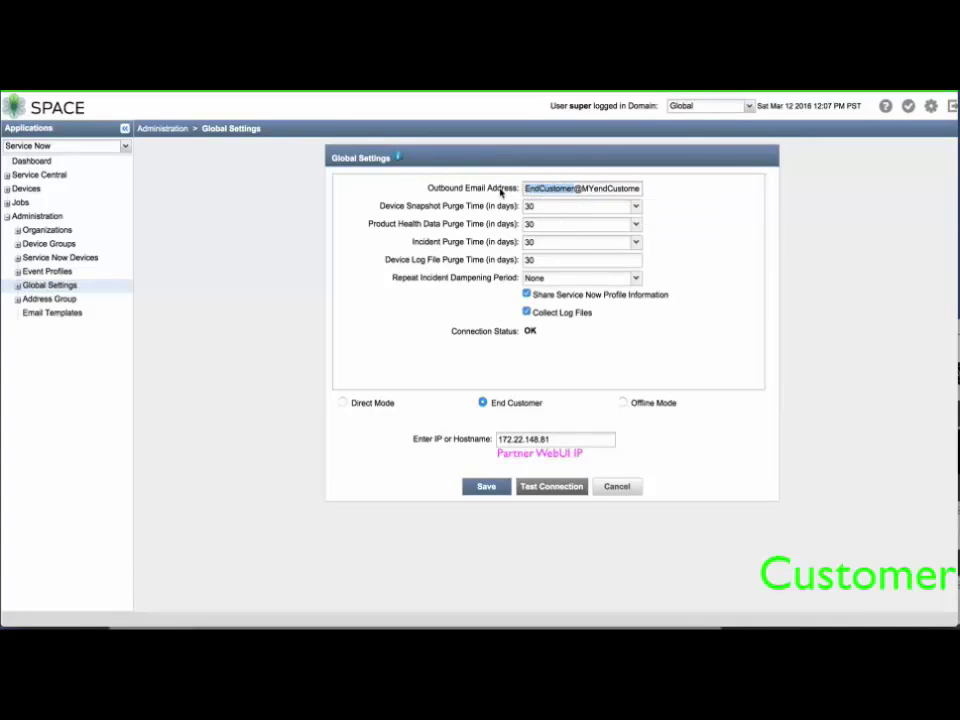
click(479, 493)
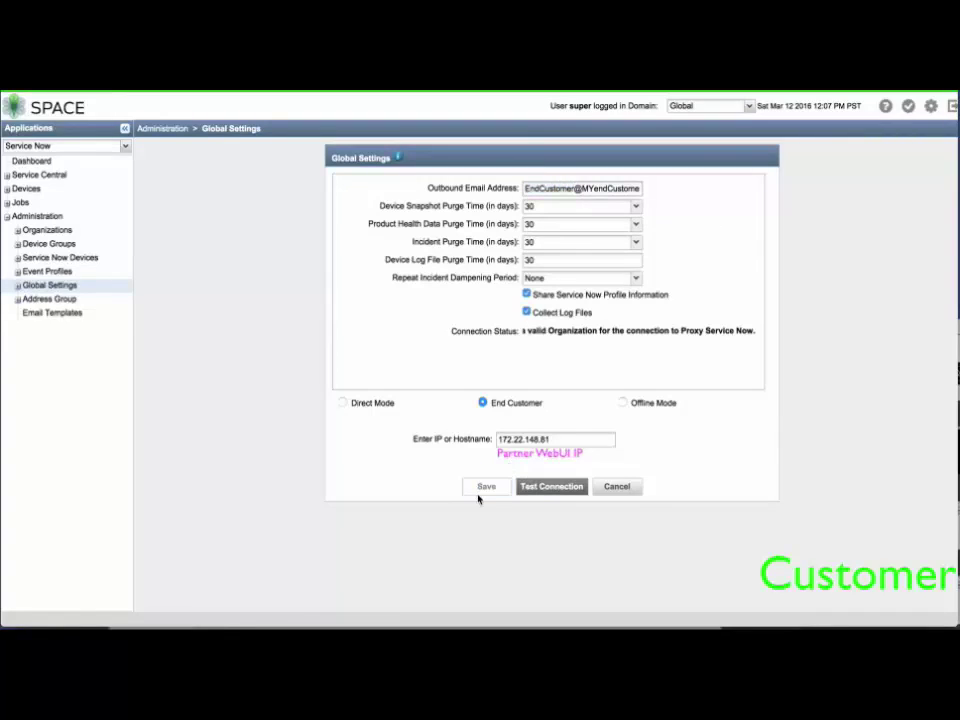
- Add organization EndCustomer for Real Cases with its user name and user password, setting the JMB filter level to Send all information
click(10, 217)
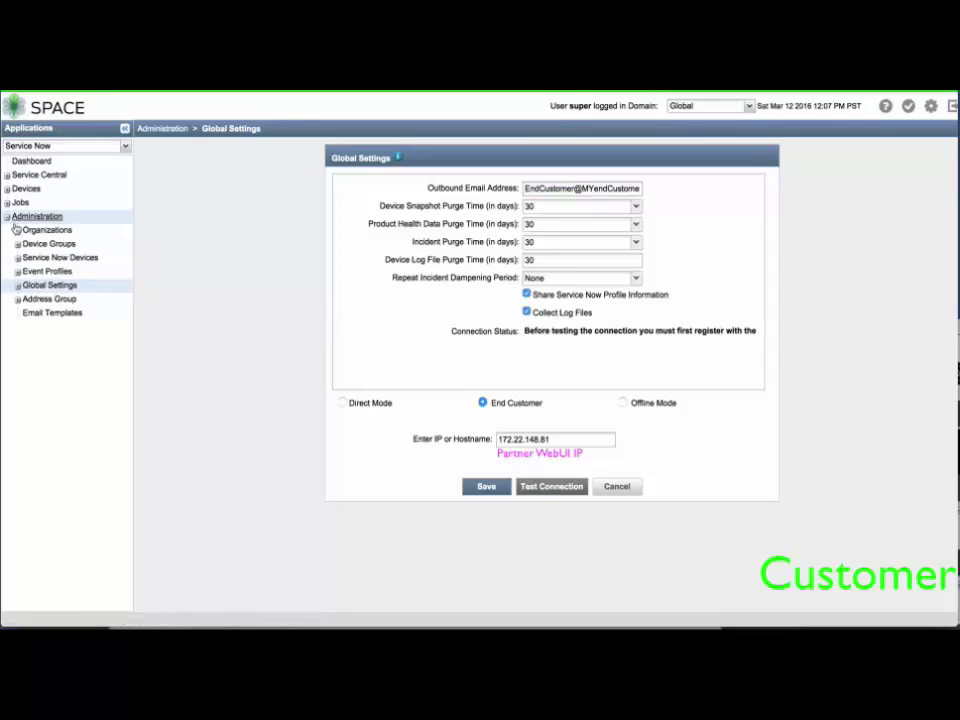
click(16, 229)
click(38, 243)
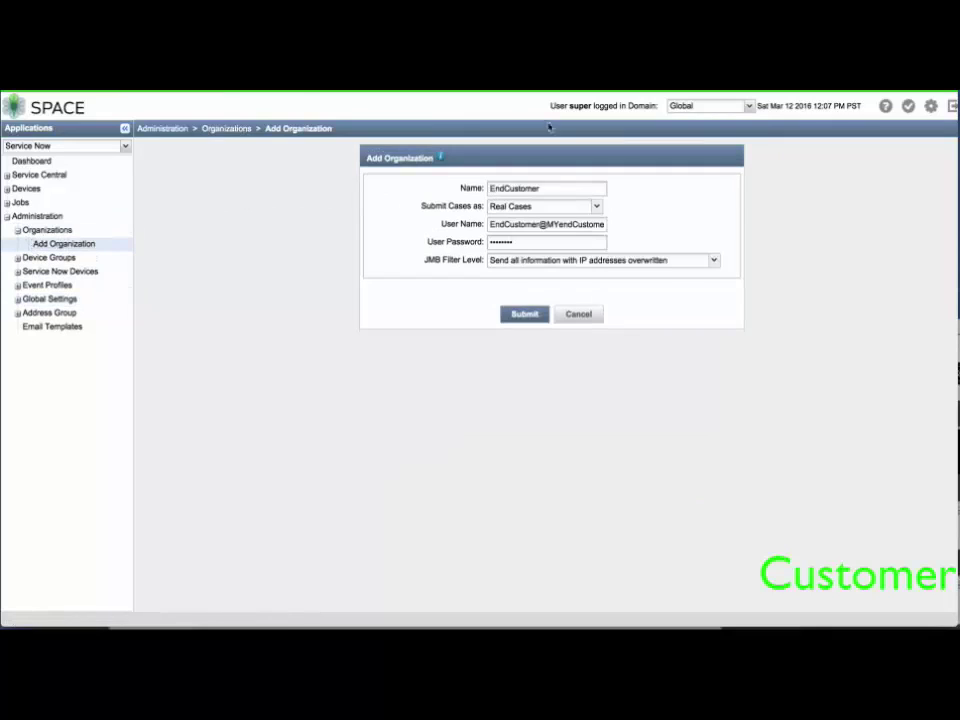
click(529, 260)
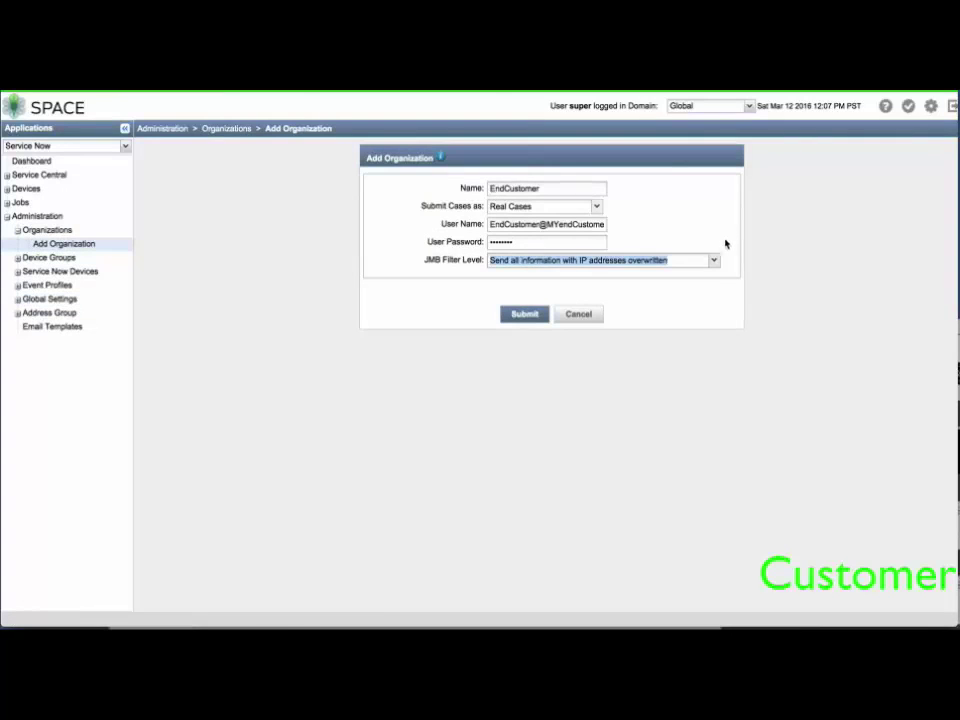
click(714, 262)
click(670, 317)
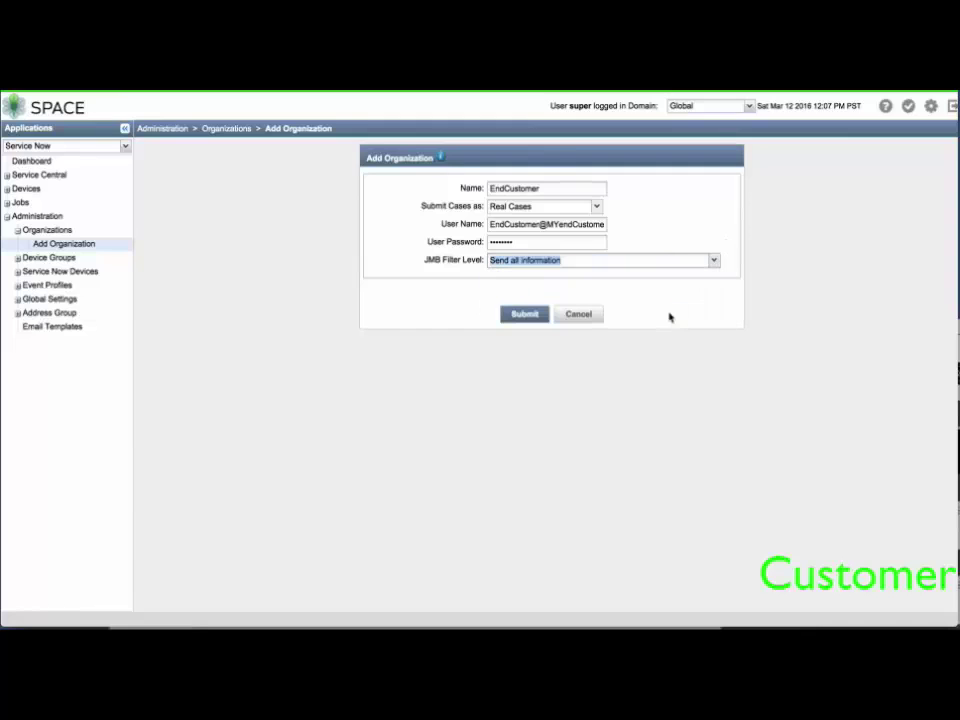
click(527, 315)
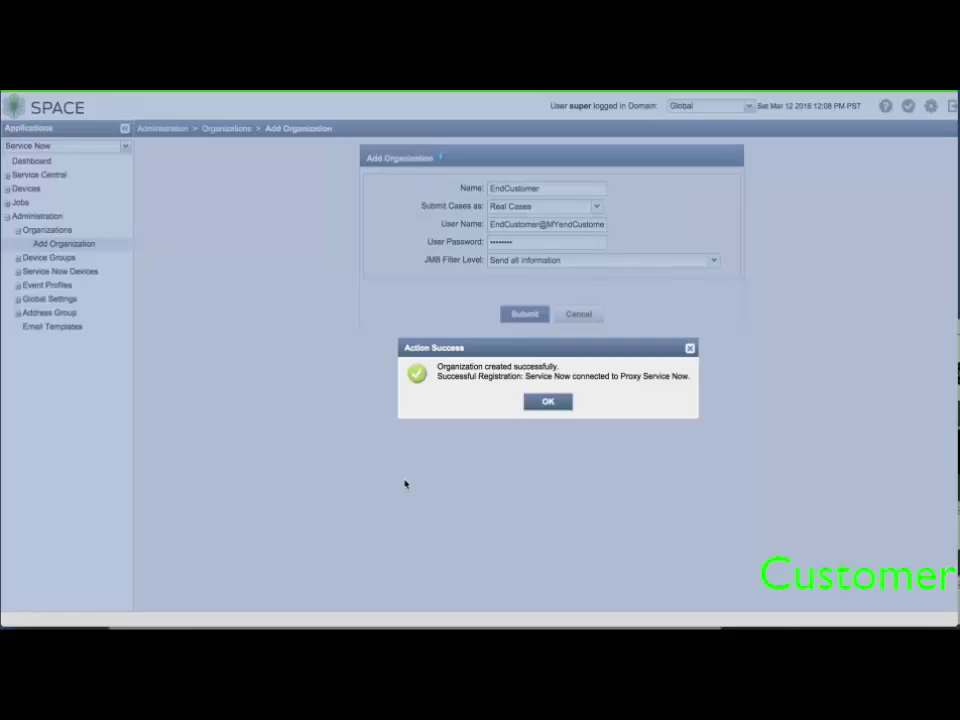
click(548, 403)
- Test the customer's connection to the partner at 172.22.148.81 in Global Settings, then leave the settings unsaved
click(9, 217)
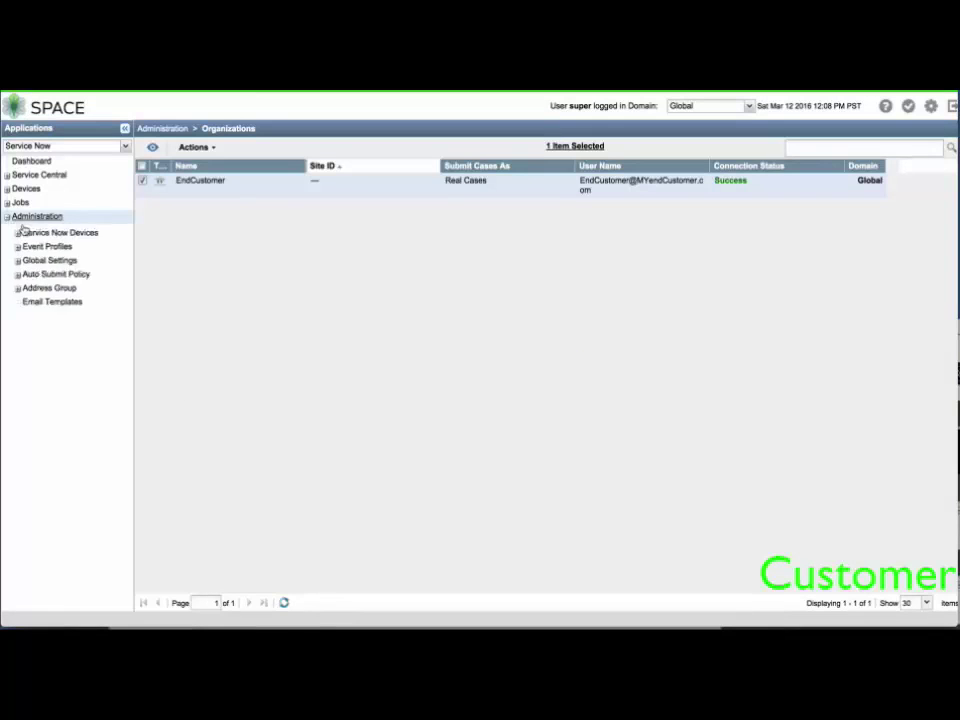
click(52, 284)
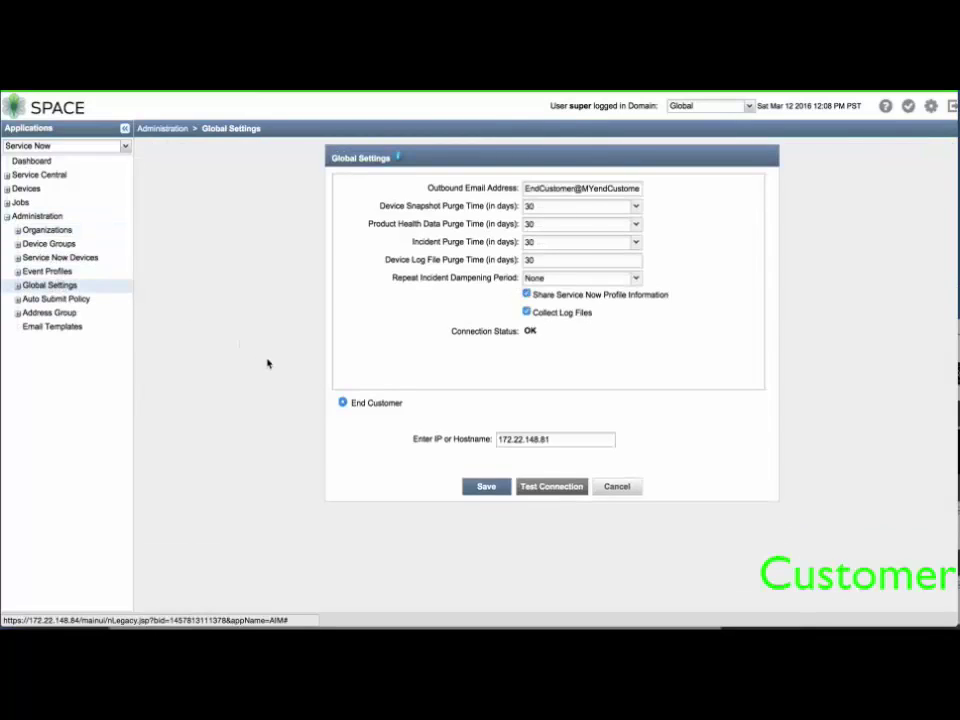
click(558, 490)
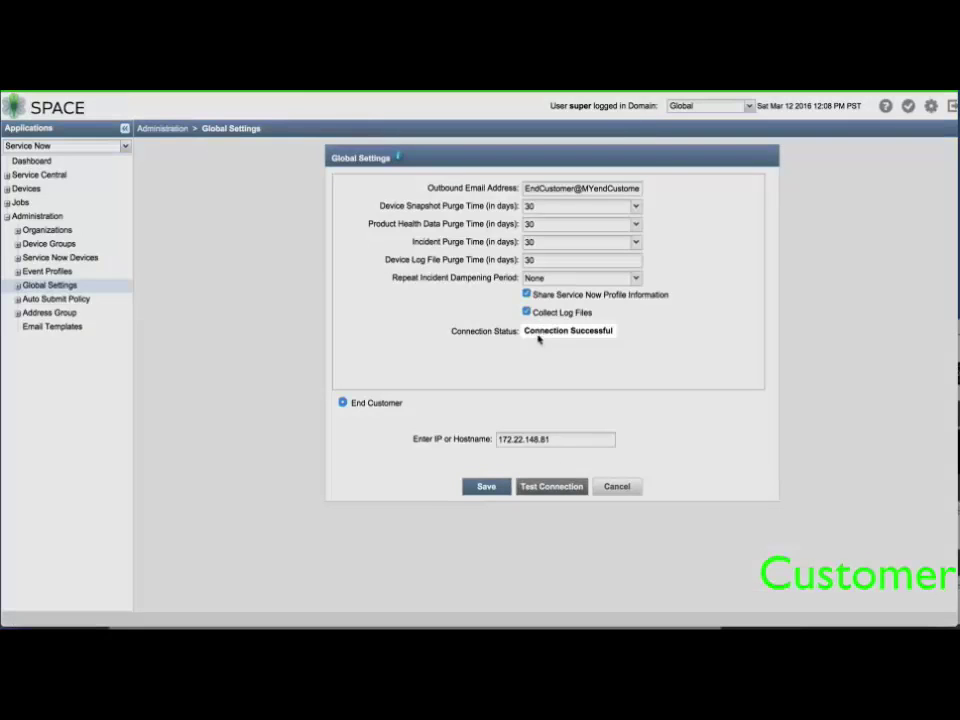
double_click(538, 333)
click(603, 466)
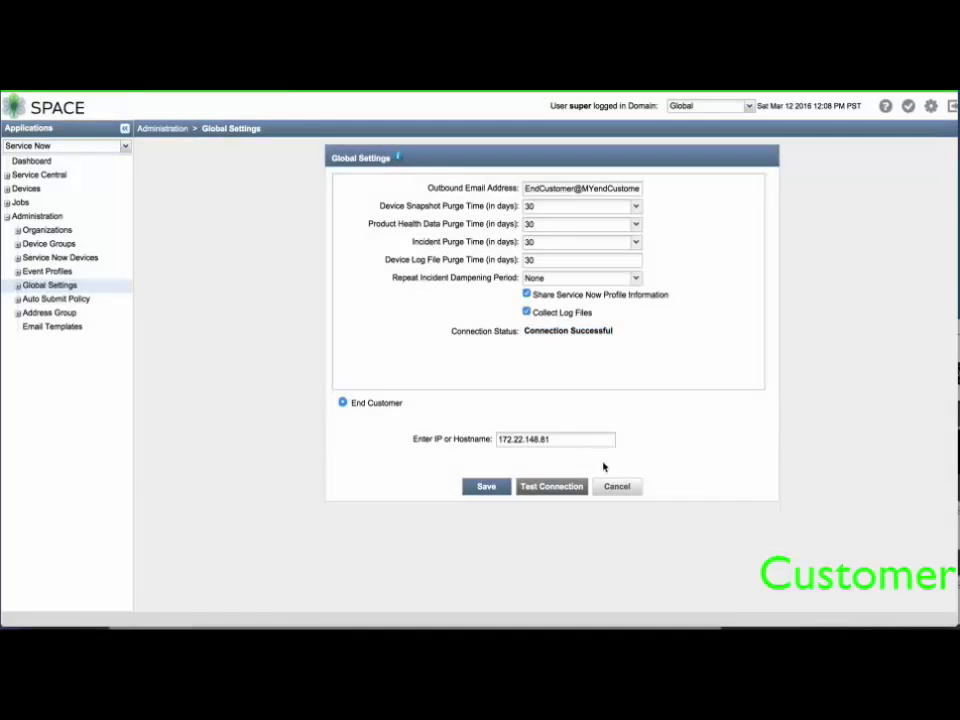
click(615, 487)
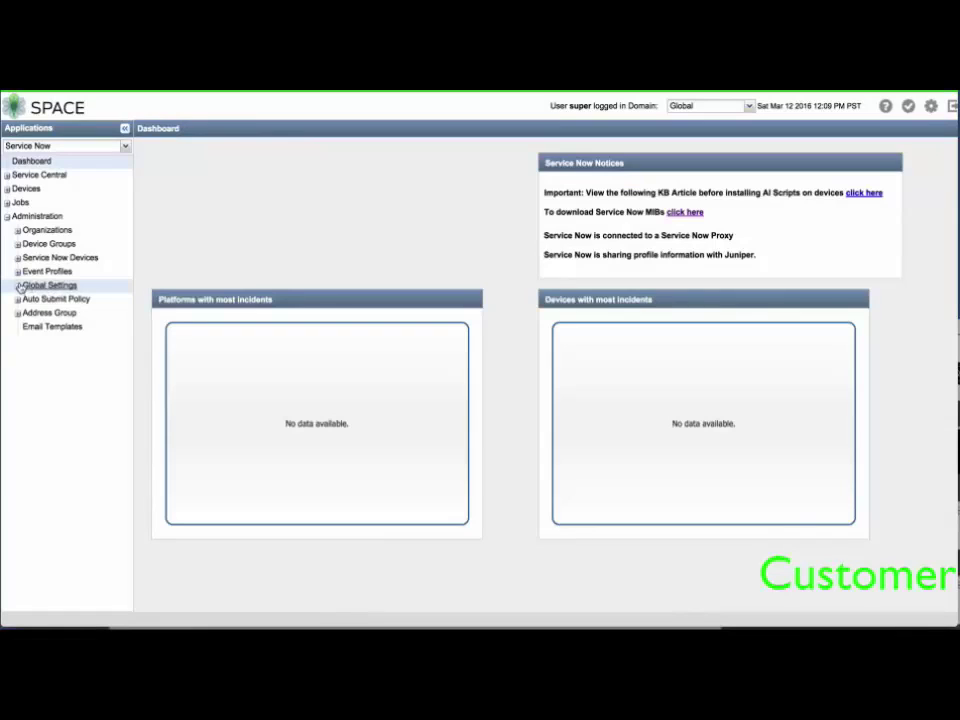
- Update the customer's core file upload configuration with Secure FTP upload through Service Now
click(18, 286)
click(55, 313)
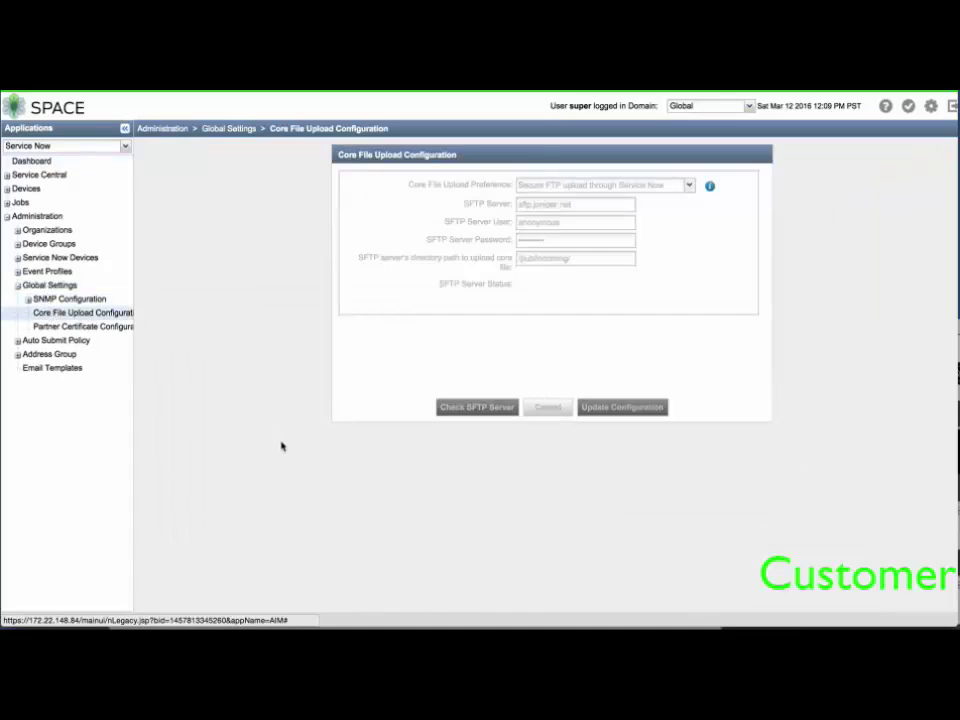
click(627, 411)
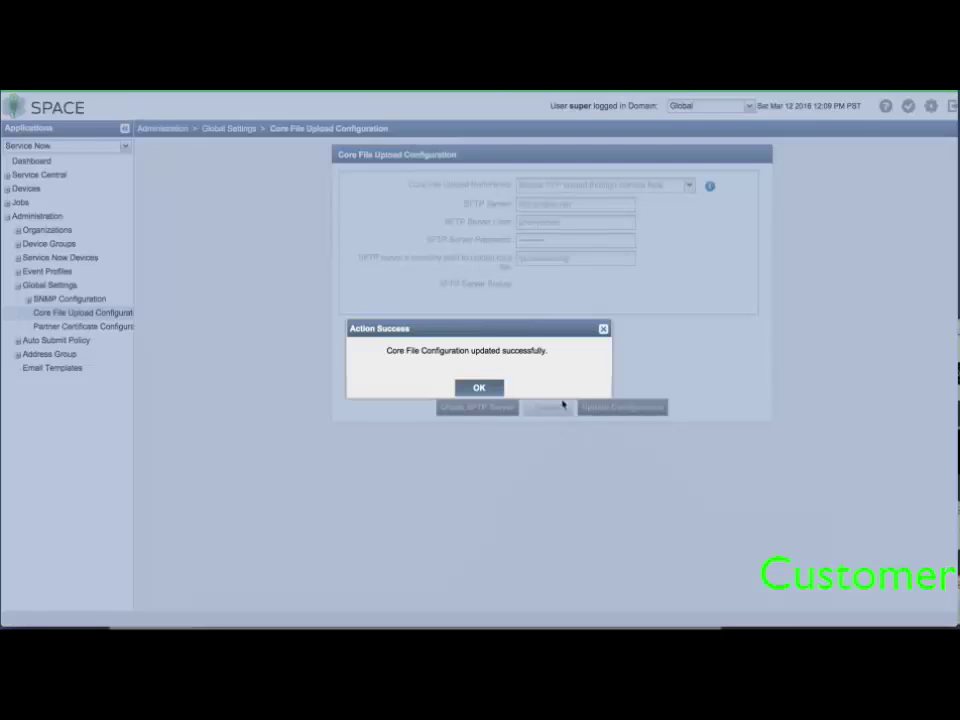
click(479, 387)
- Open the customer's Partner Certificate Configuration, and save the partner server's 172.22.148.81 certificate from its browser certificate information as a local file
click(108, 330)
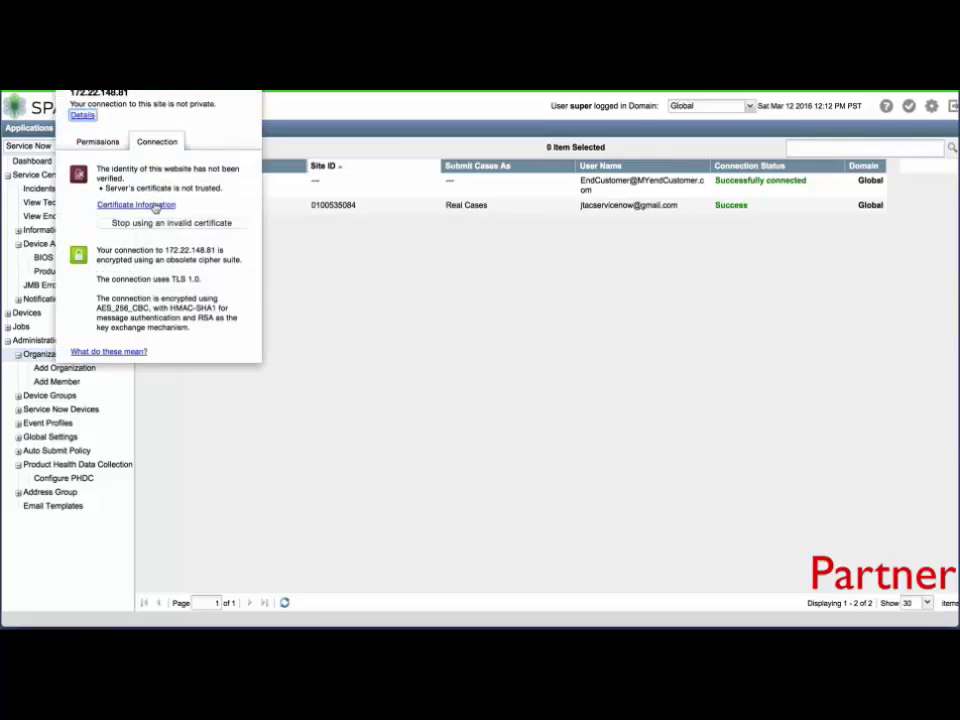
click(155, 205)
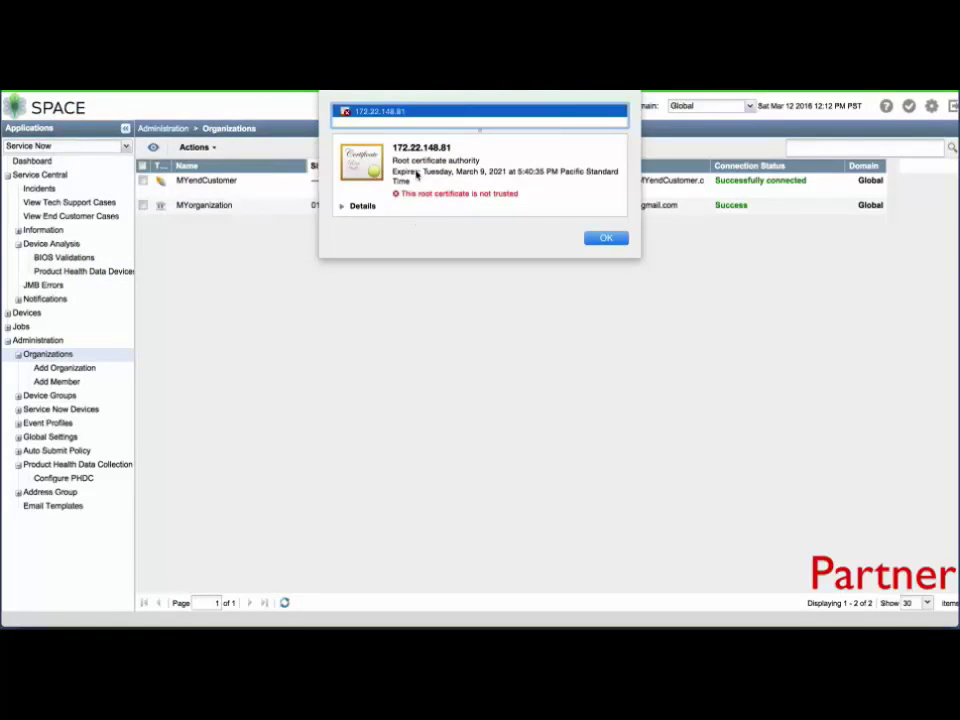
click(341, 206)
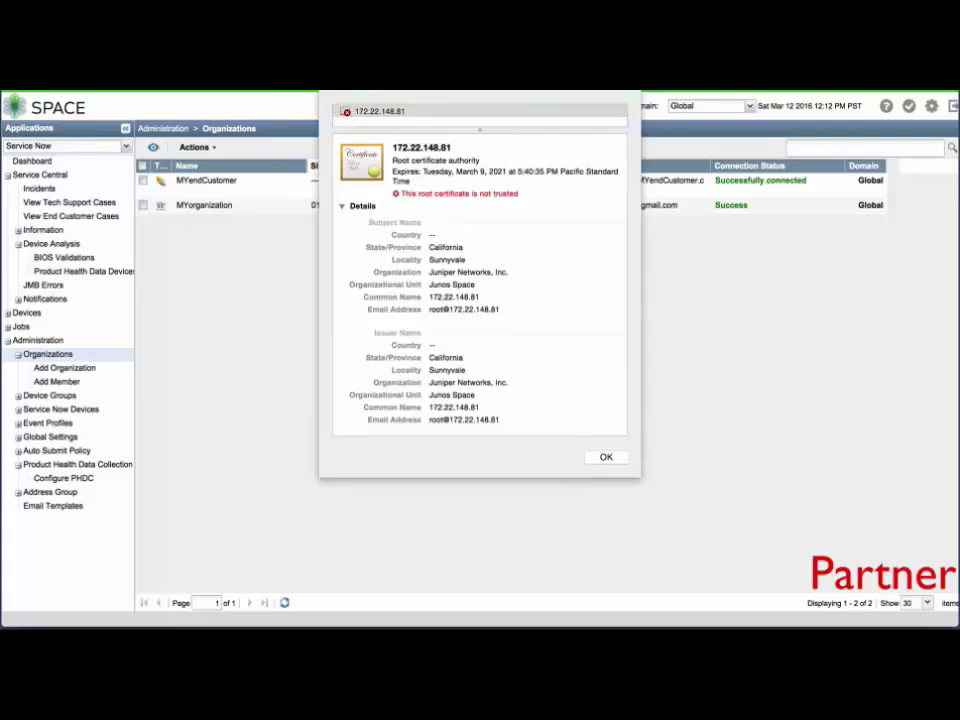
drag(346, 111, 28, 127)
drag(128, 127, 43, 119)
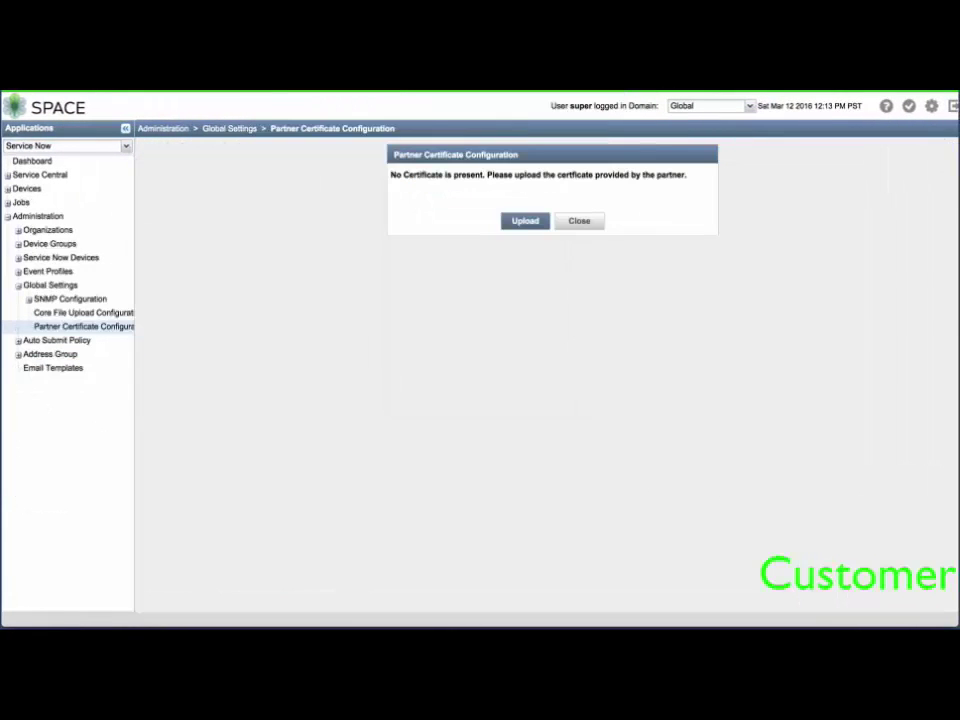
- Upload 172.22.148.81.cer as the partner certificate on the customer's Service Now and close the certificate configuration
click(519, 220)
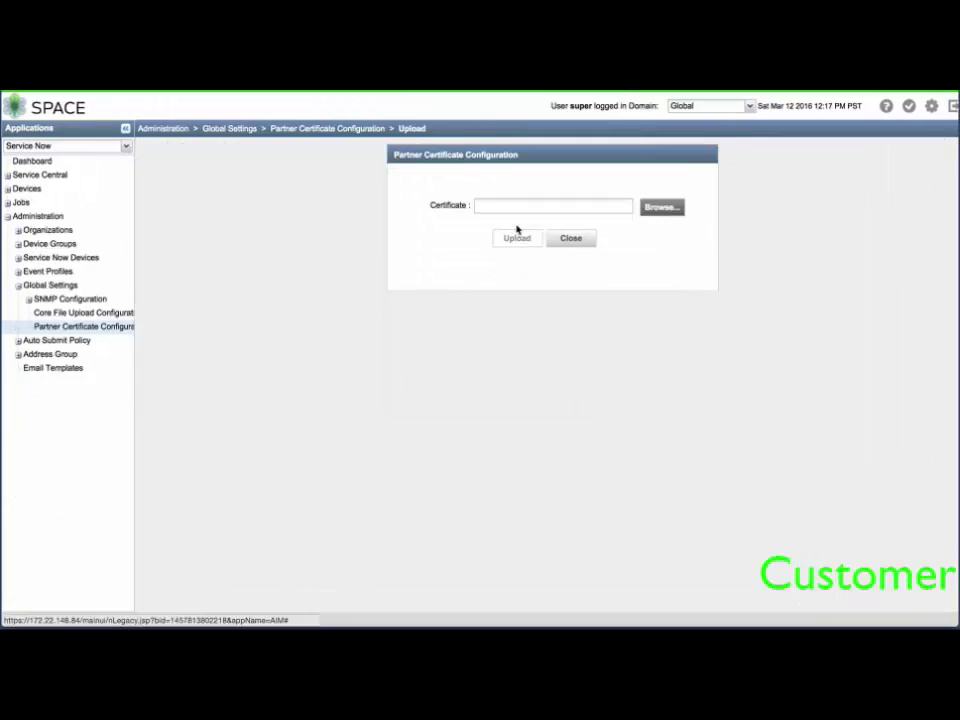
click(660, 207)
click(632, 214)
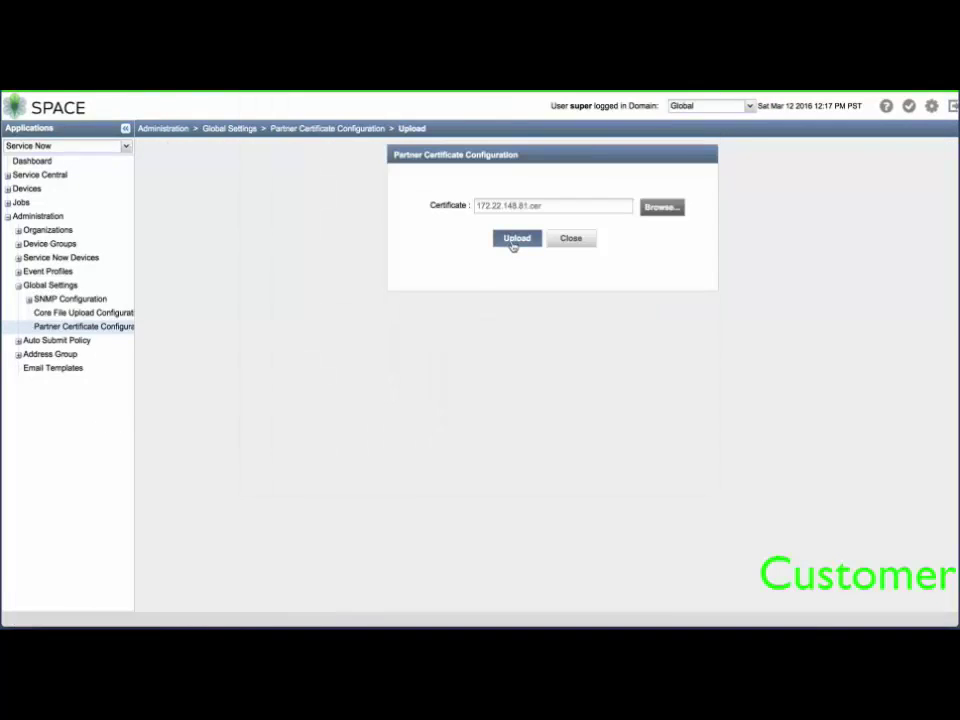
click(513, 241)
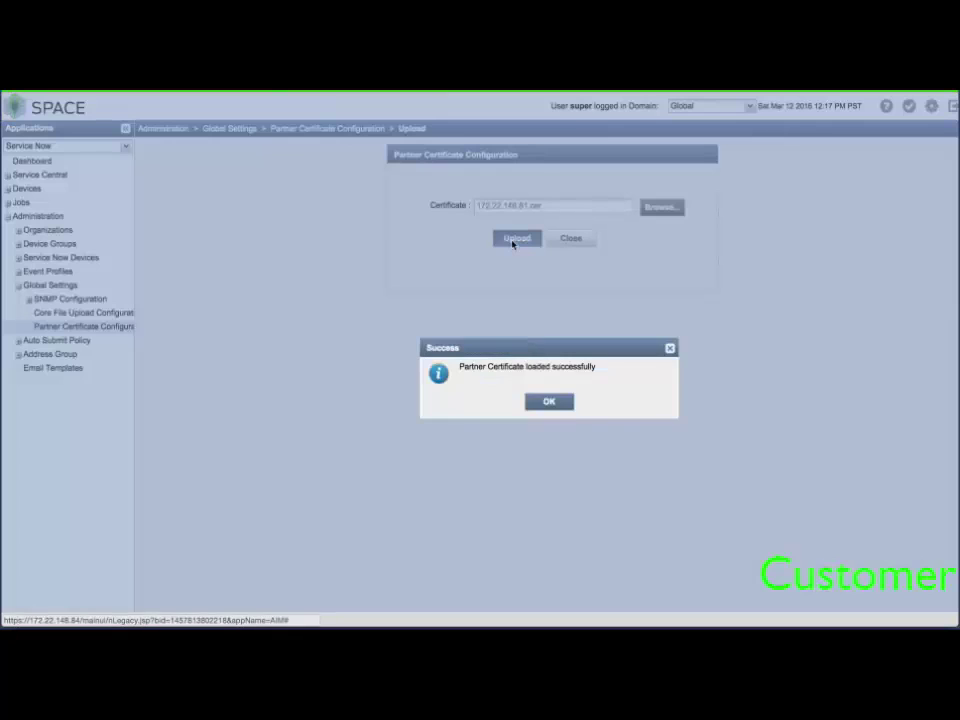
click(548, 403)
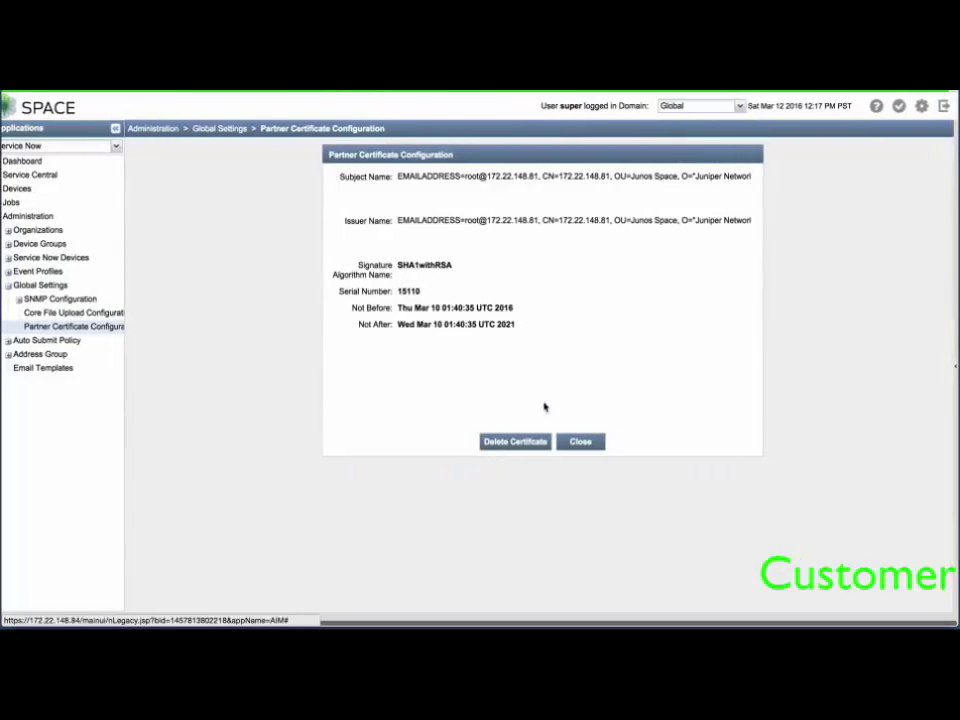
click(578, 442)
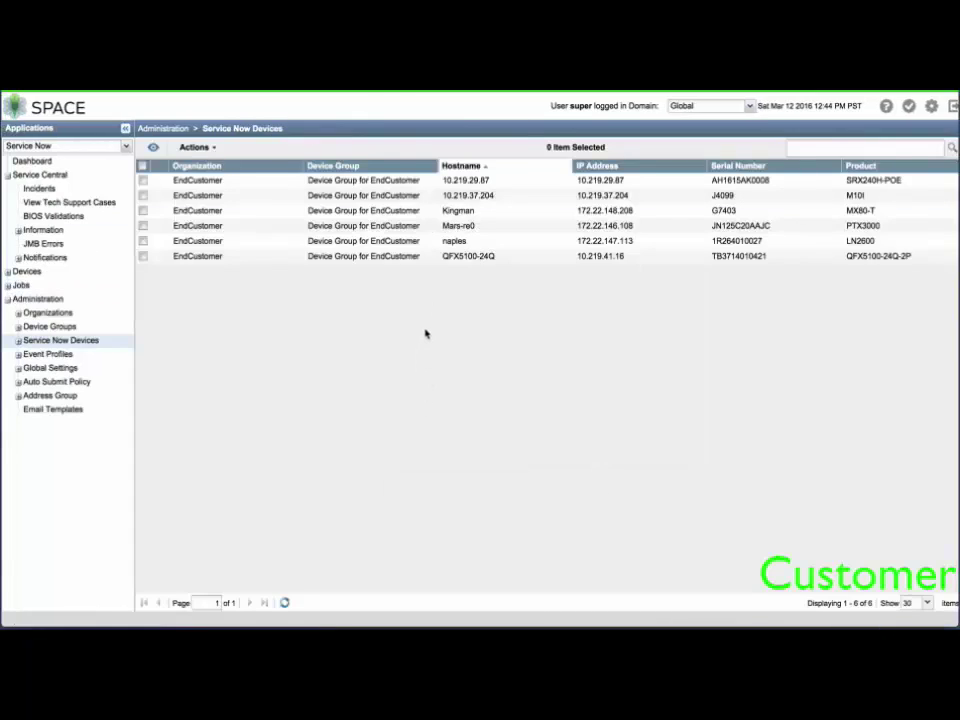
- Create an on-demand incident for the customer's Kingman device with automatic submission turned off
click(450, 212)
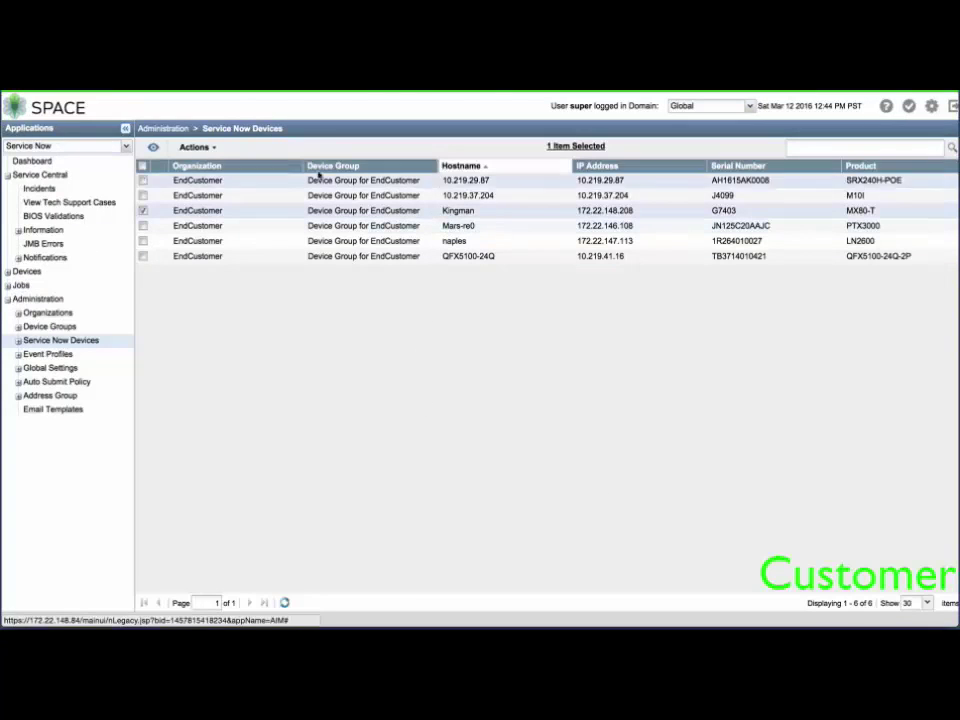
mouse_move(221, 163)
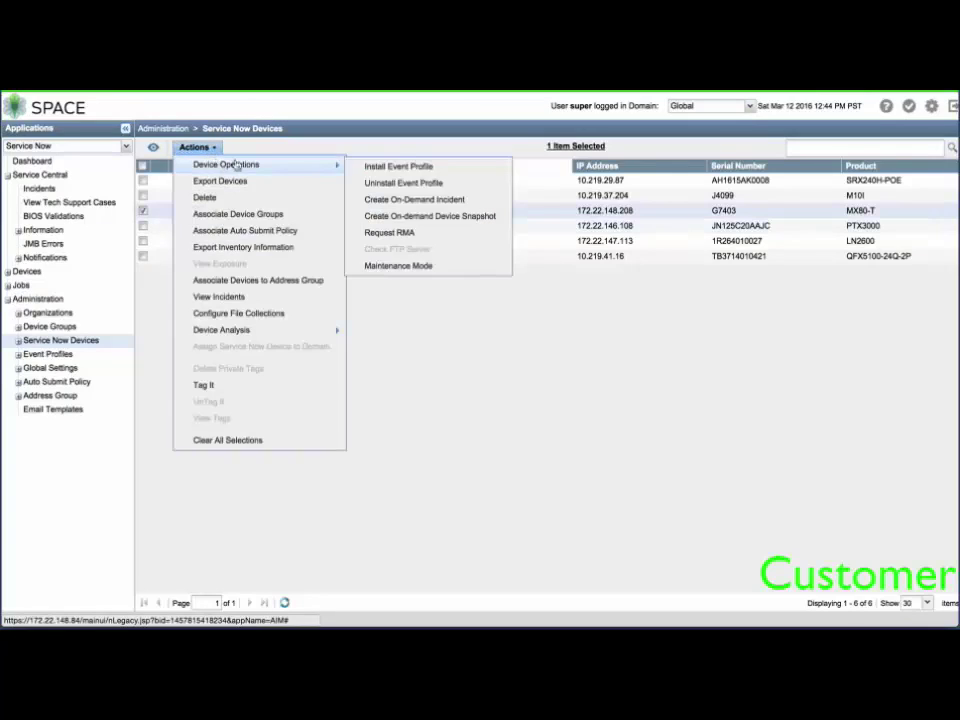
click(454, 199)
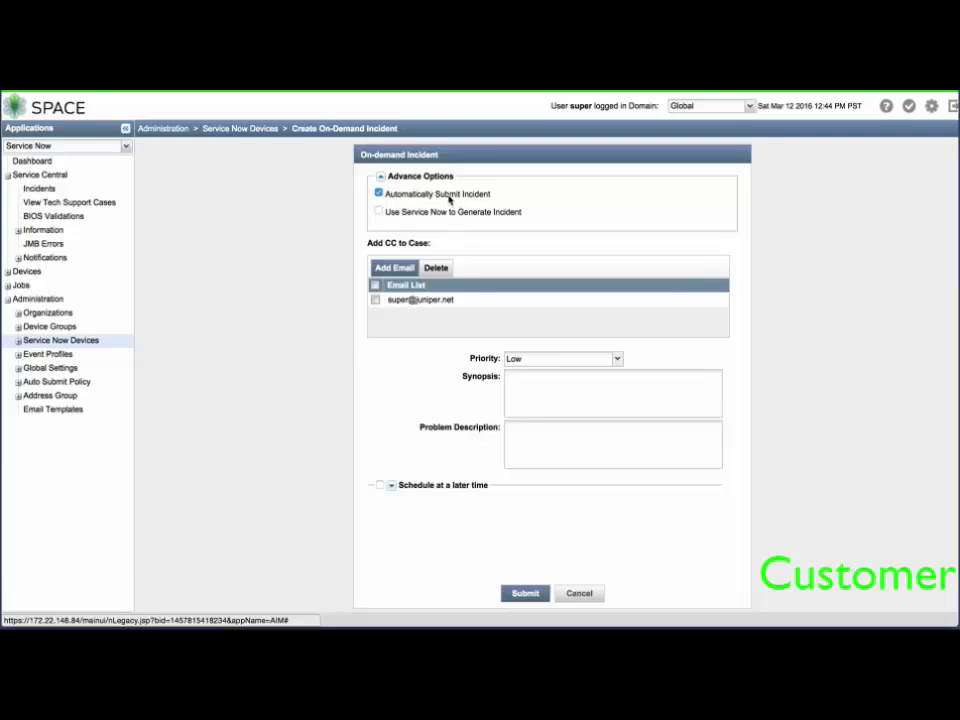
click(449, 199)
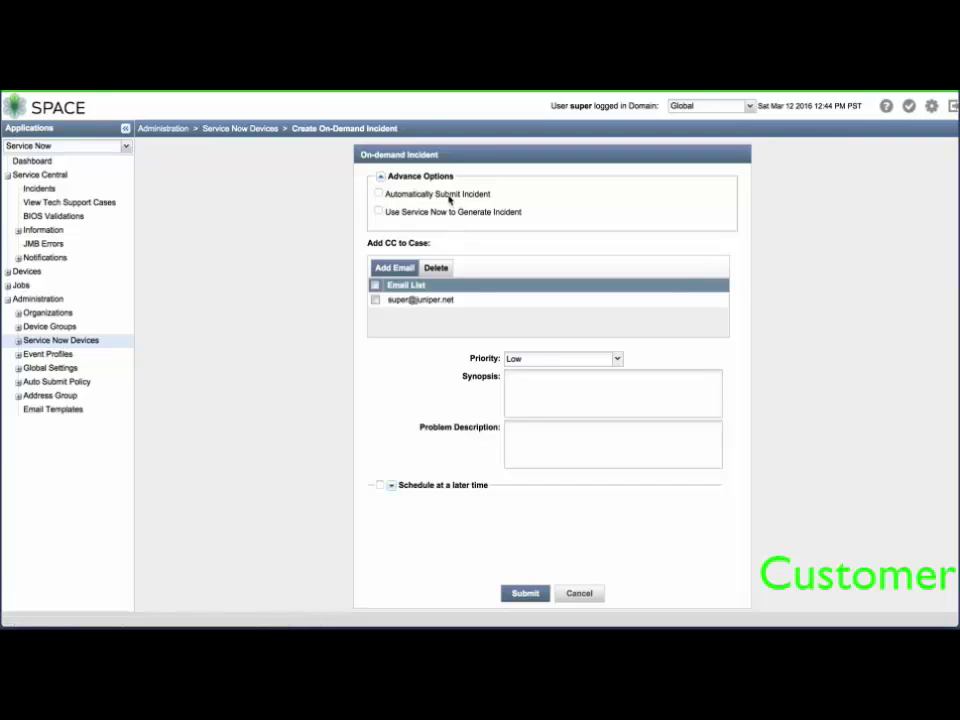
click(534, 393)
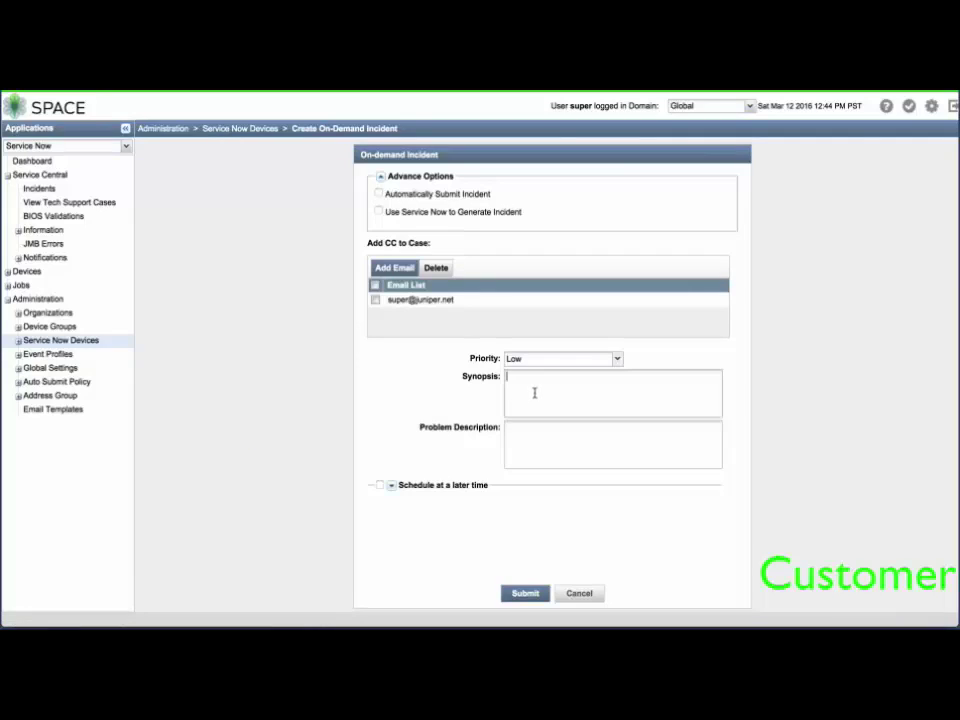
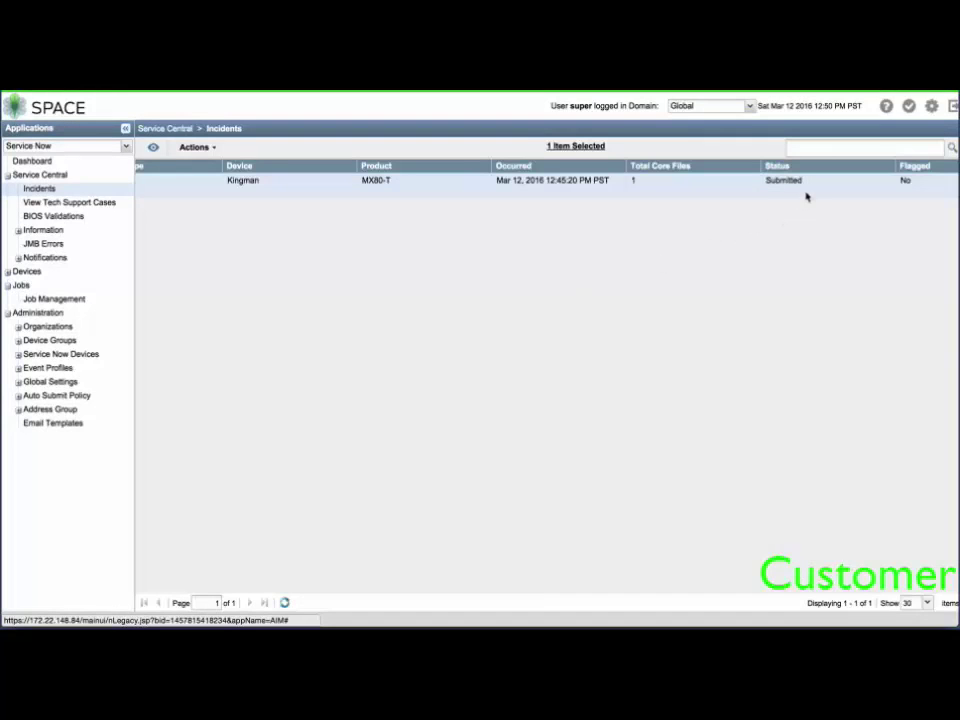
- Check the Kingman incident's status on the customer, and examine its member, type, device and status details in the partner's incident list
double_click(775, 183)
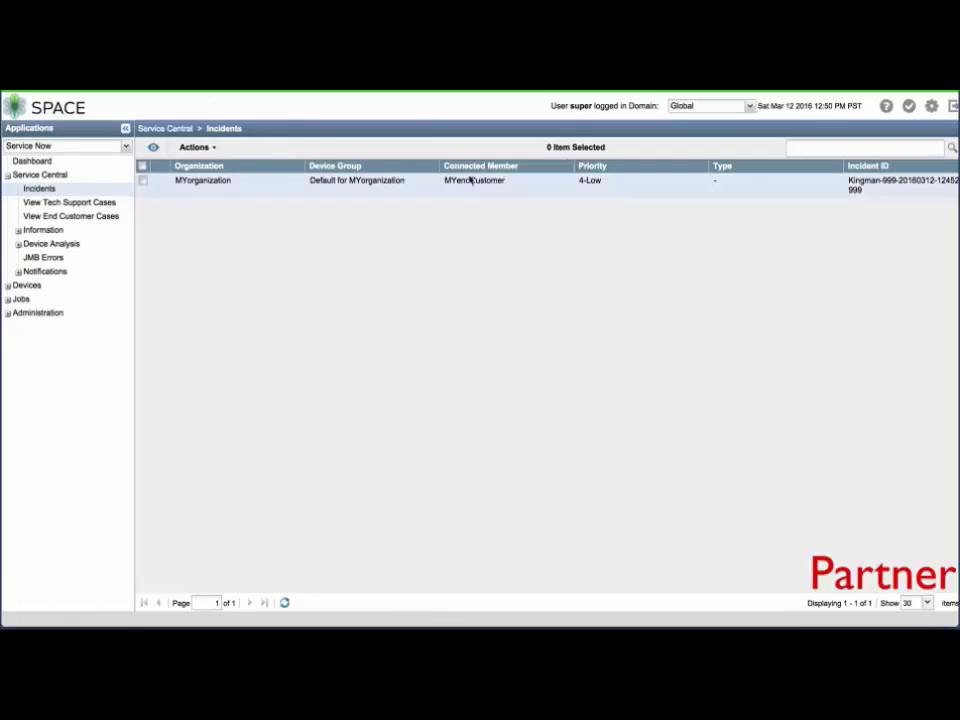
scroll(516, 190, right, 5)
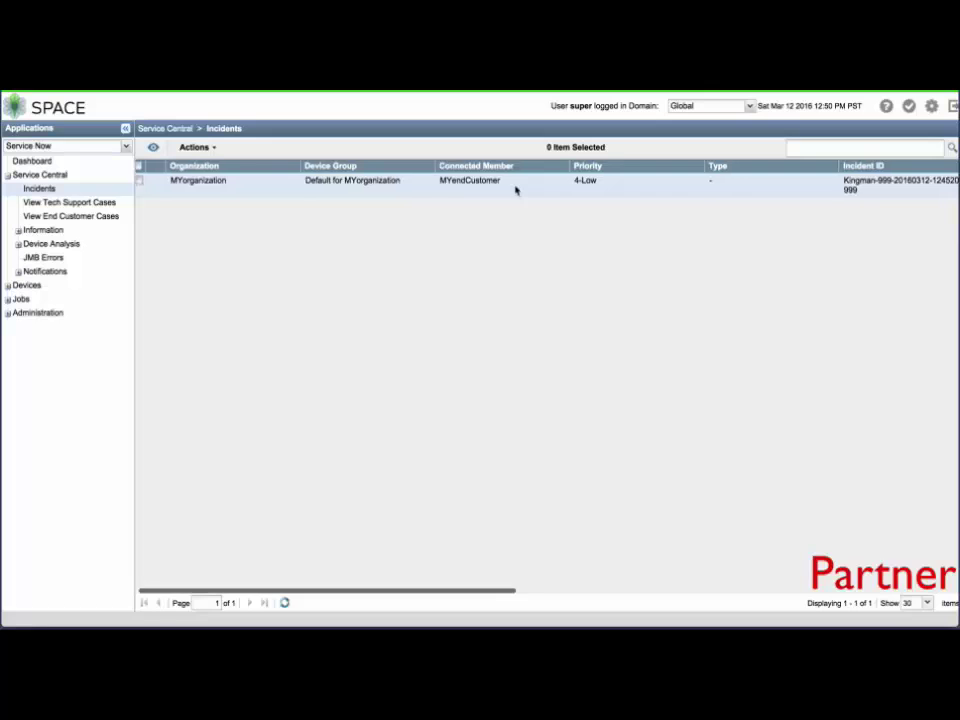
scroll(516, 190, right, 15)
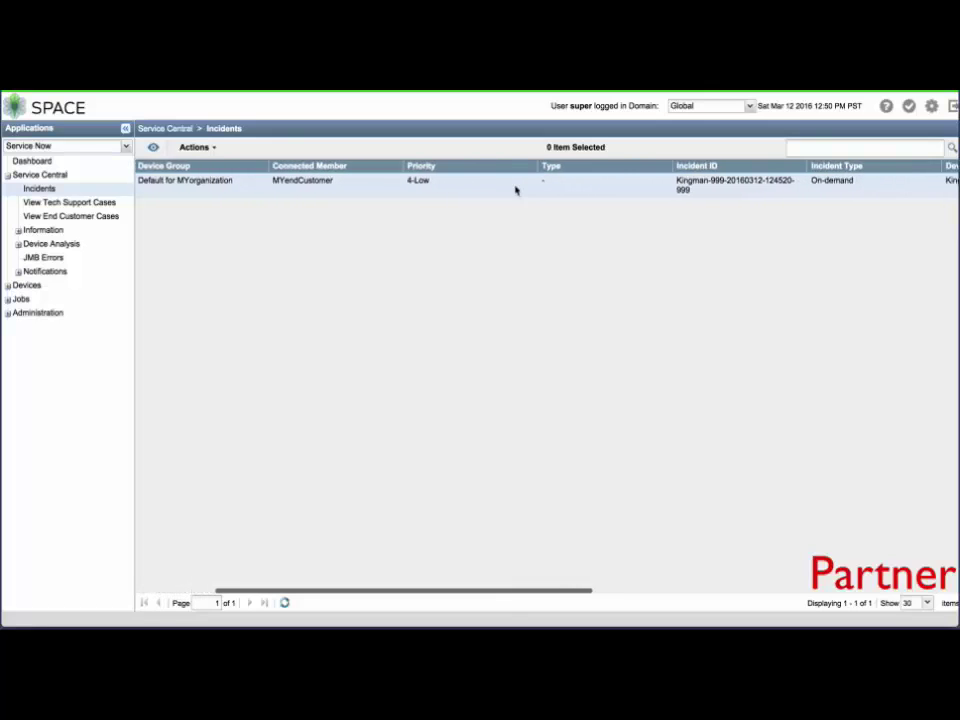
scroll(516, 190, right, 15)
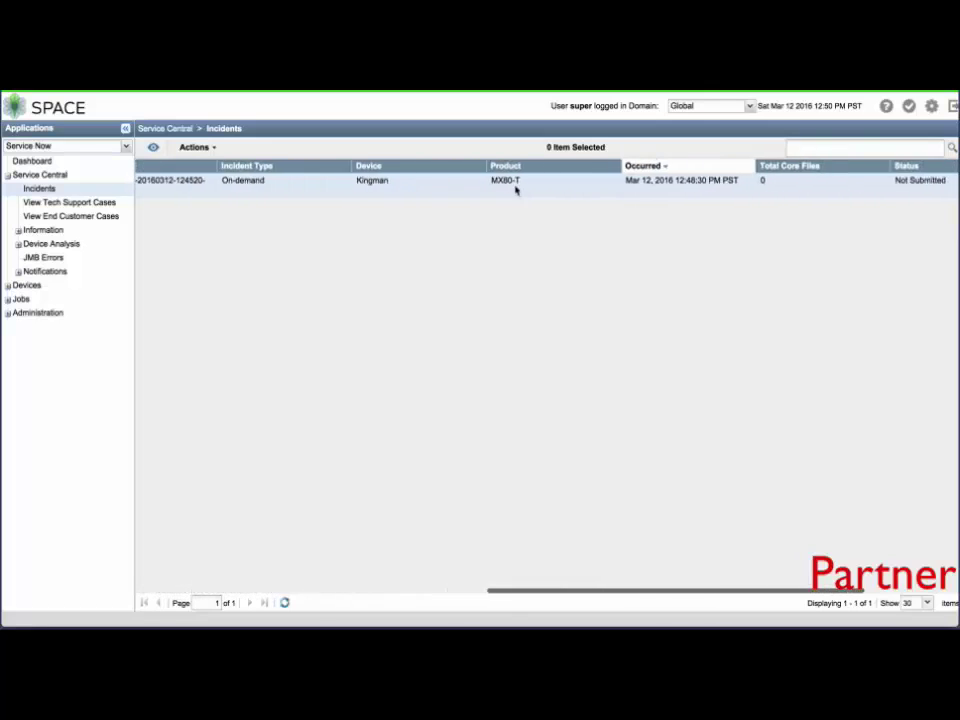
- Create end customer case PP-001 for the Kingman incident on the partner, with status Created and the case link left blank
click(592, 184)
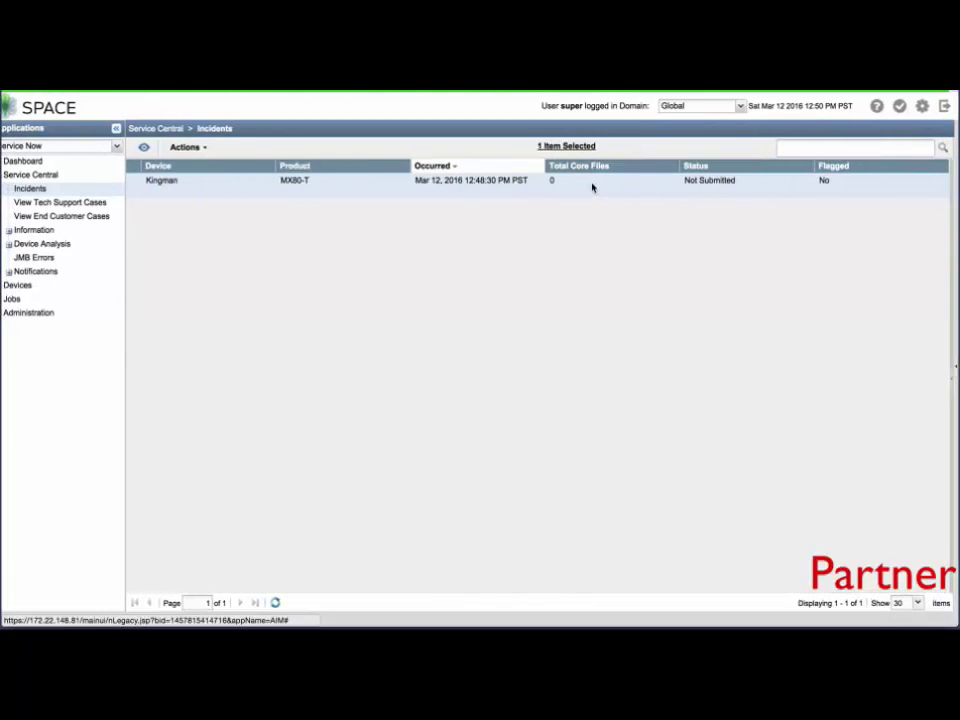
click(200, 147)
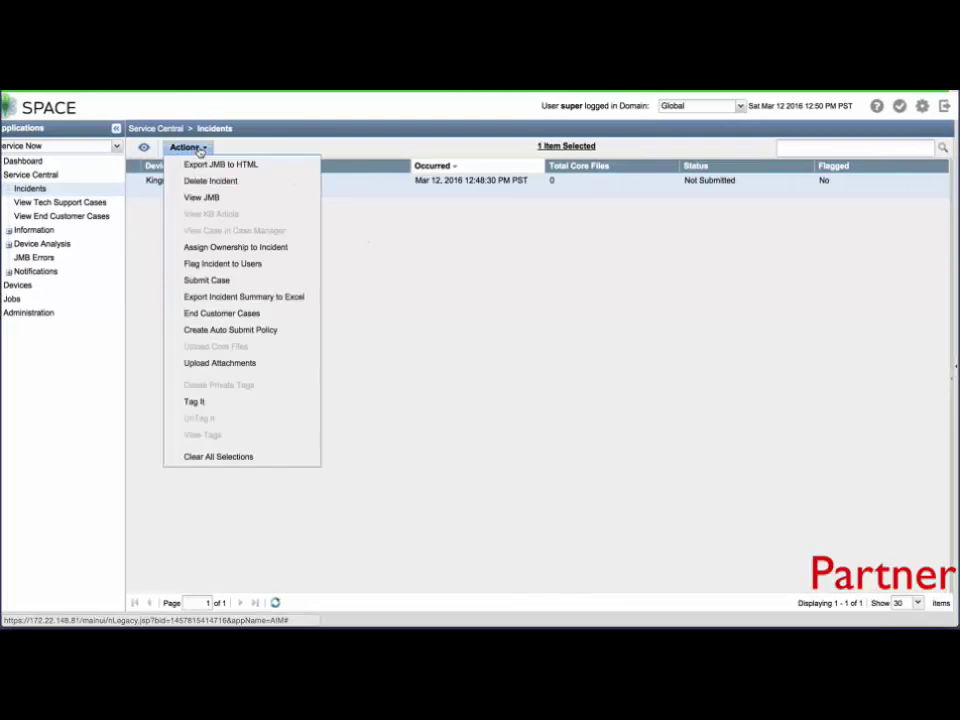
click(248, 316)
click(481, 285)
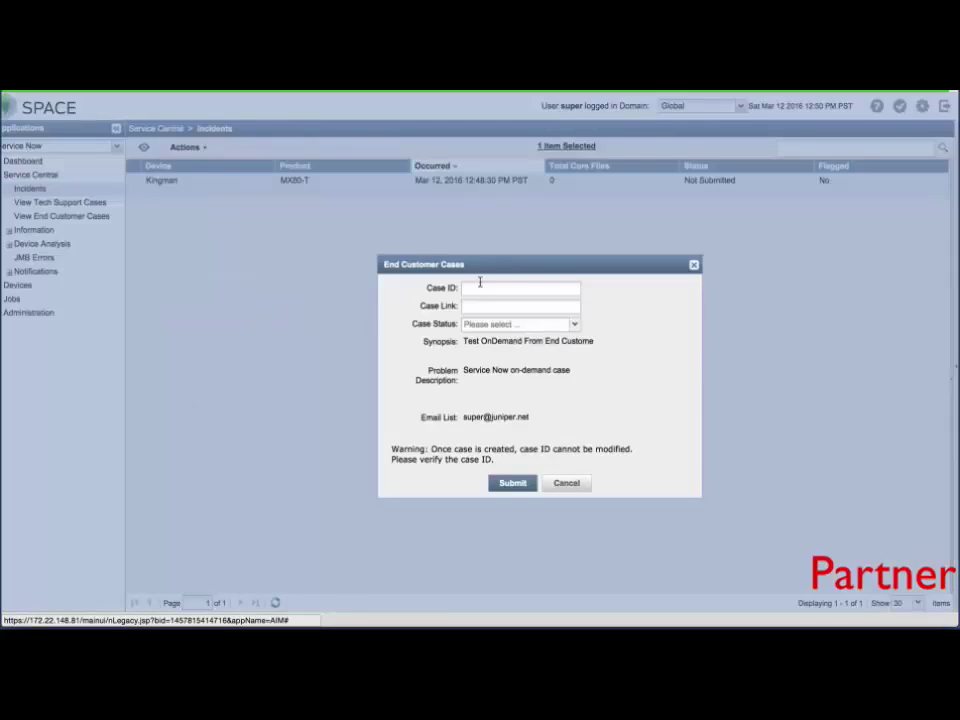
text(PP-001)
key(Tab)
text(https:/)
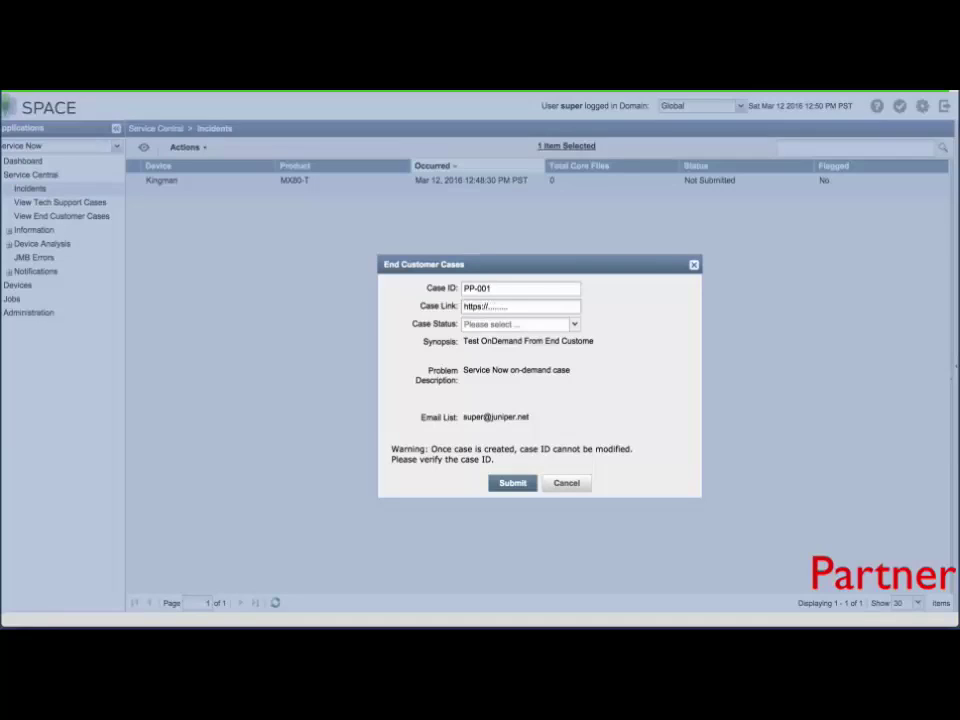
key(ctrl+a)
text(ht)
click(574, 324)
click(566, 339)
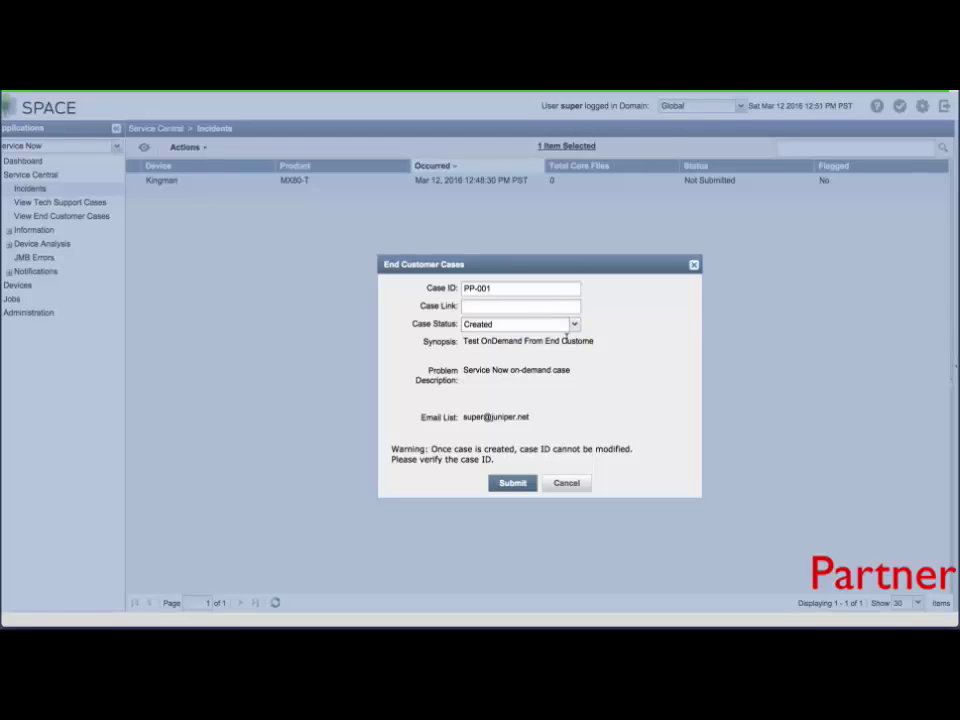
click(524, 486)
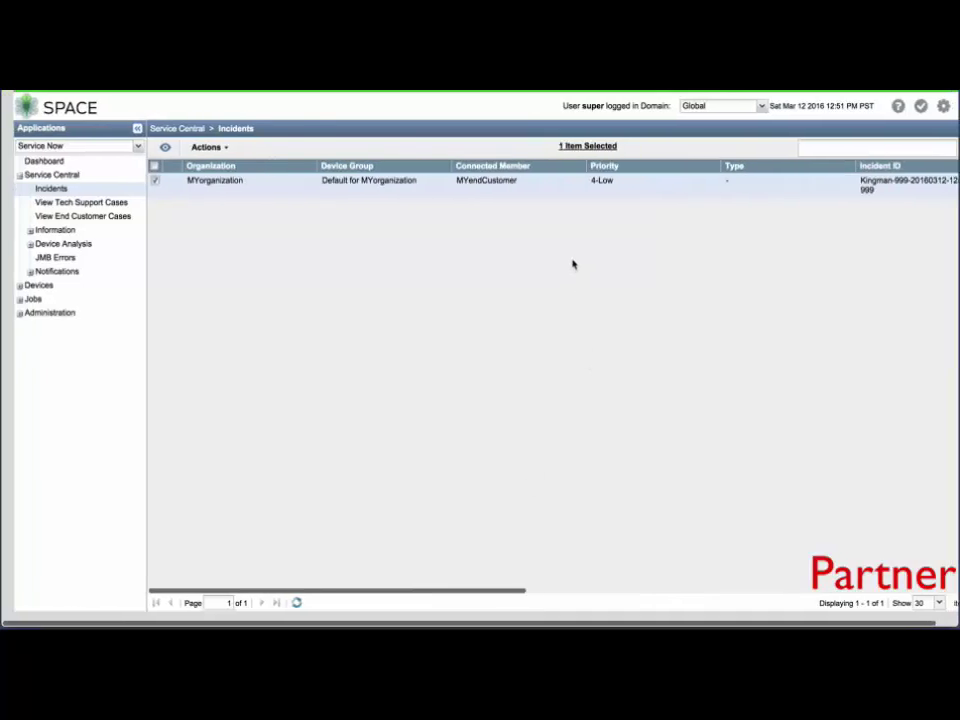
- Open the partner's end customer cases and examine the Kingman case's ID, status, creation time, synopsis, type and priority
click(118, 218)
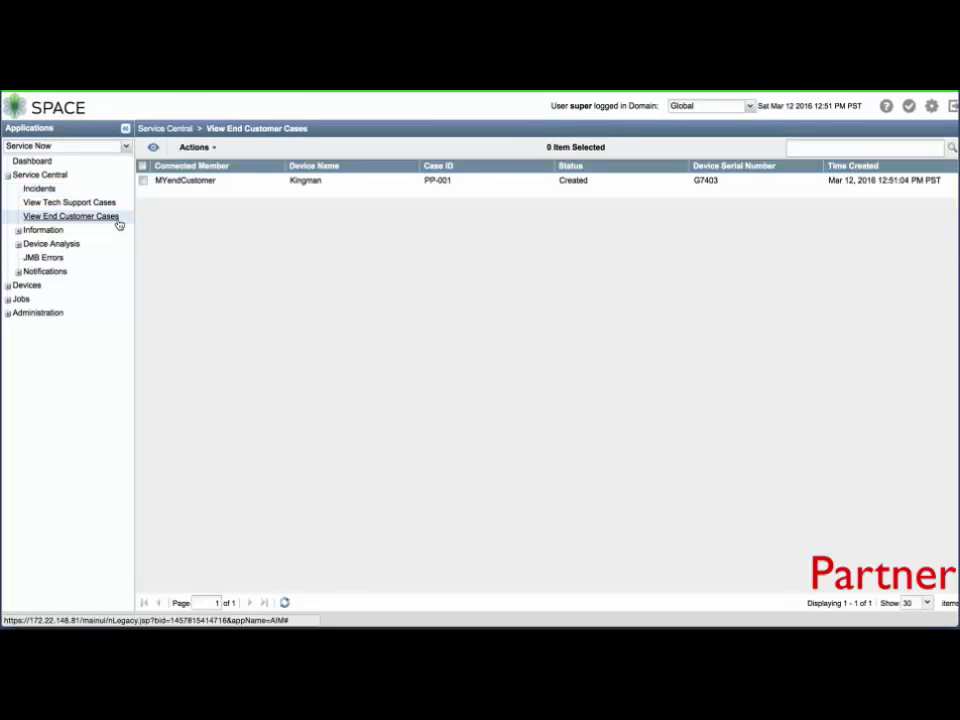
scroll(288, 216, right, 2)
scroll(288, 216, right, 6)
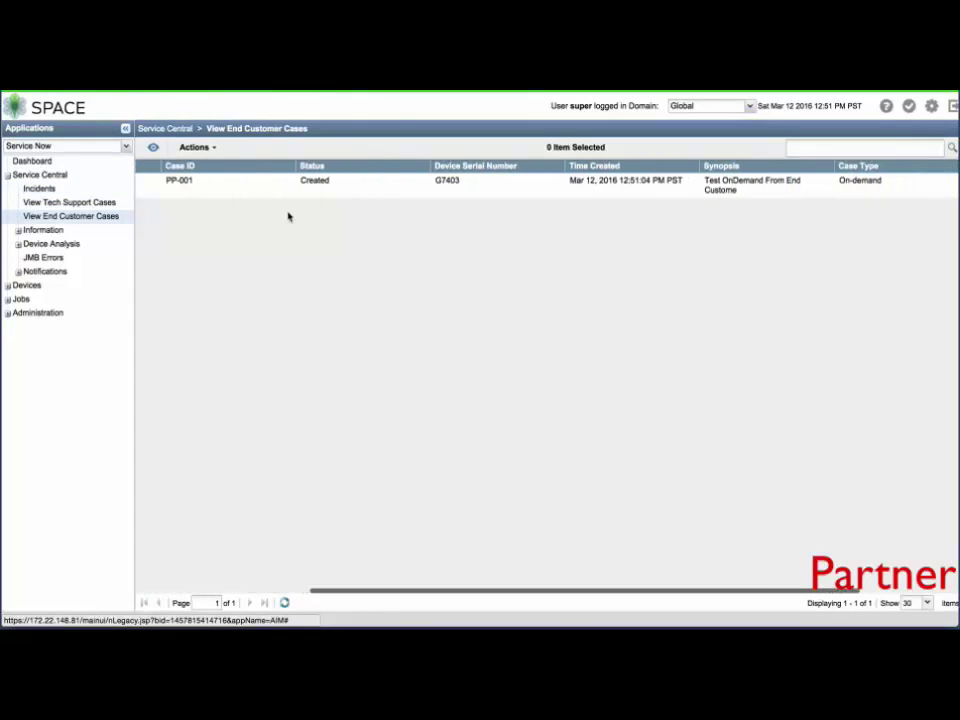
scroll(288, 216, right, 5)
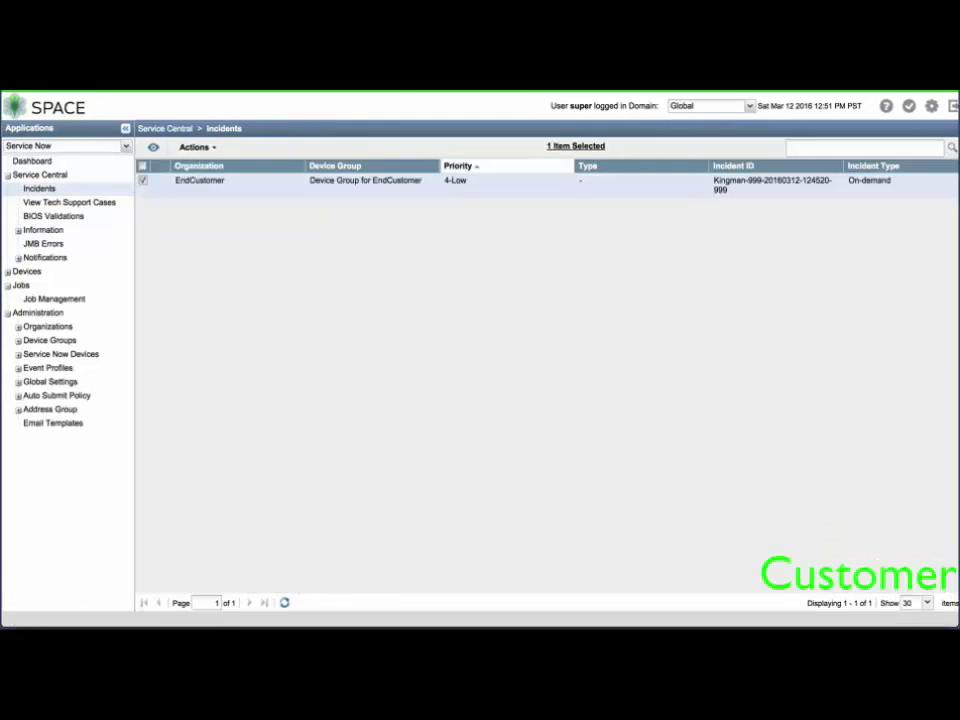
- Switch to the customer's tech support cases and check the Kingman case's ID, type and status
click(119, 203)
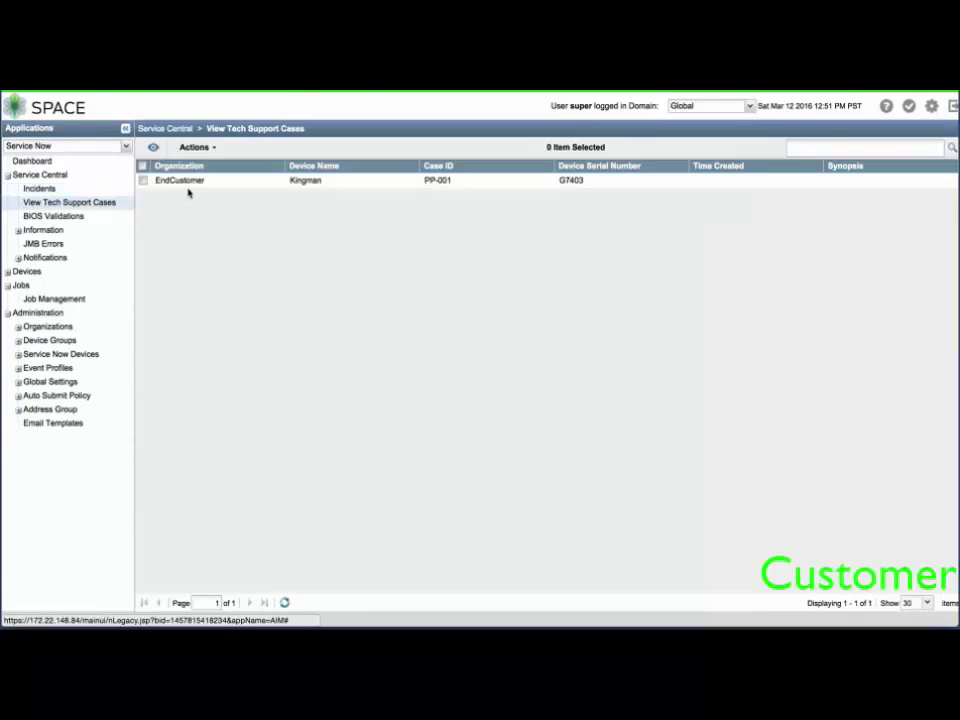
drag(494, 178, 427, 181)
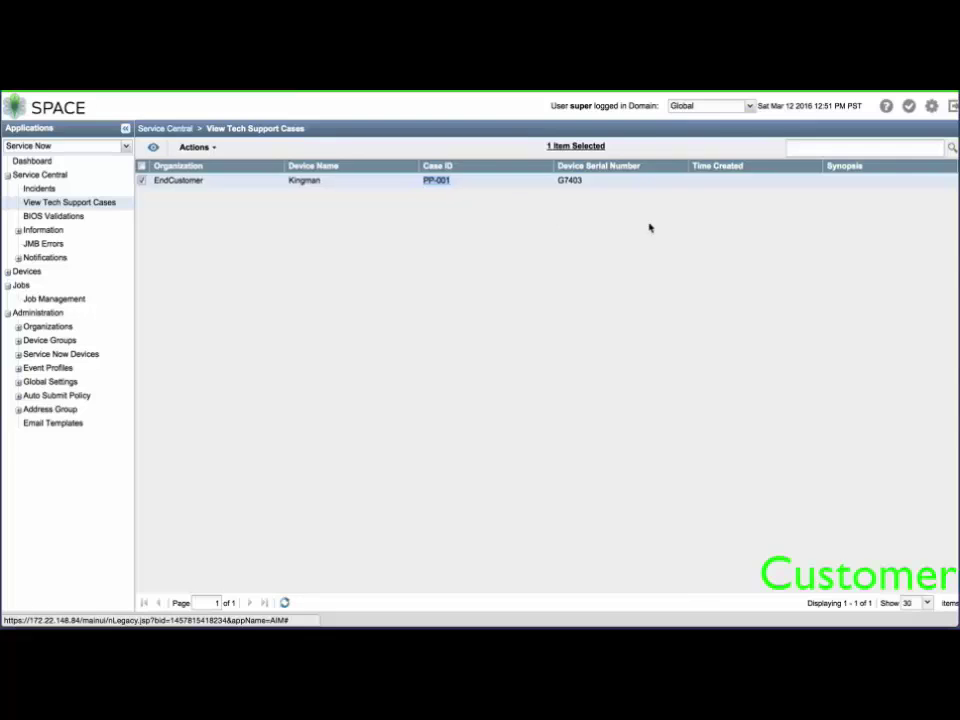
scroll(649, 228, right, 5)
scroll(649, 228, right, 3)
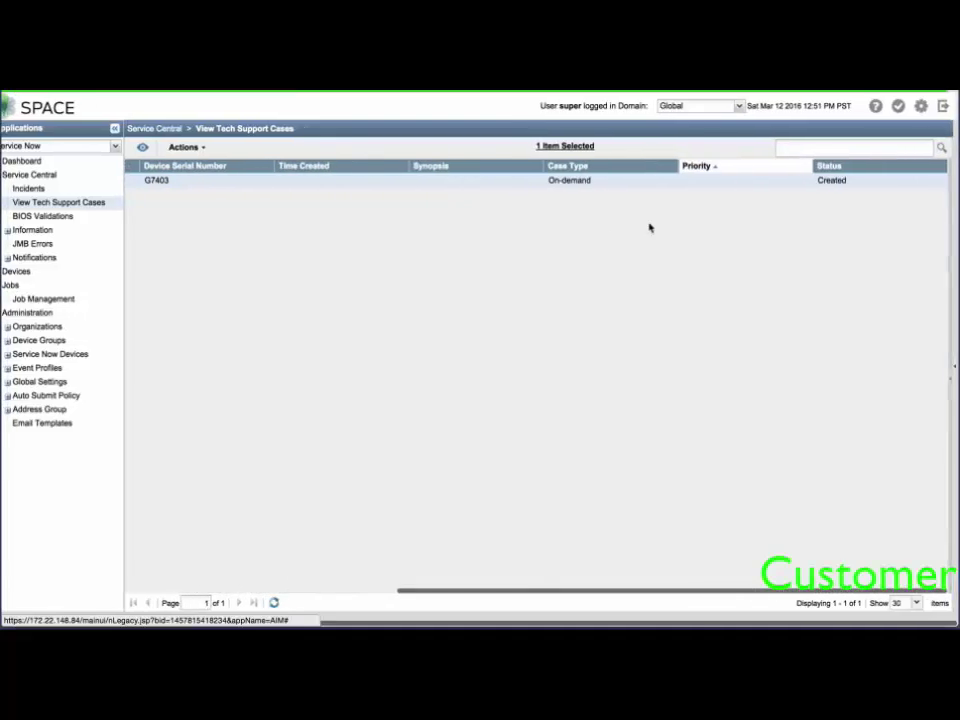
drag(853, 184, 804, 184)
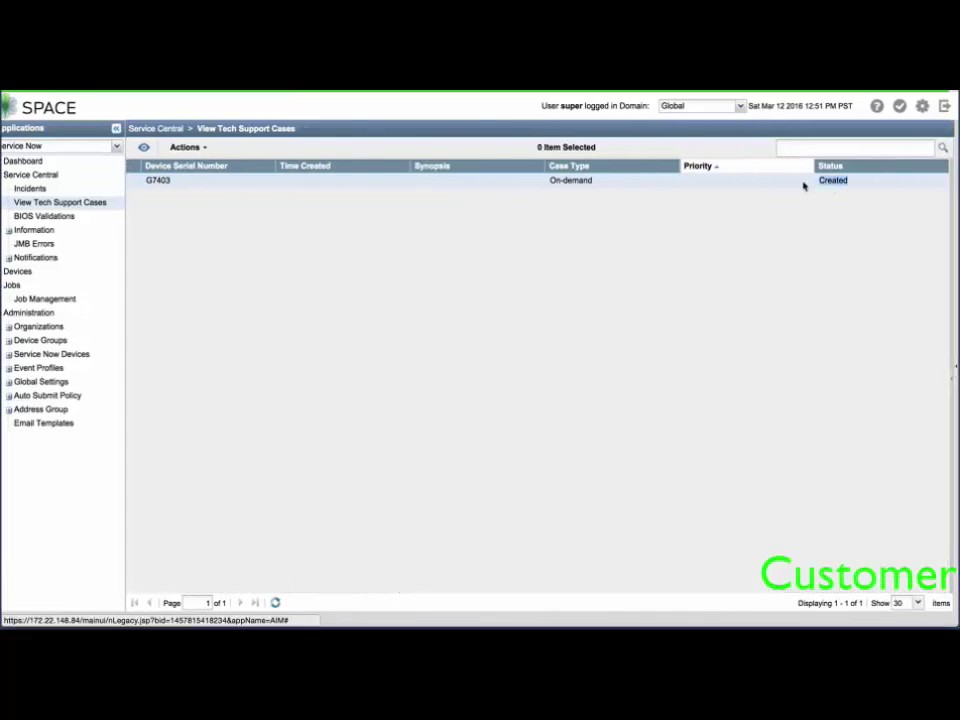
click(588, 266)
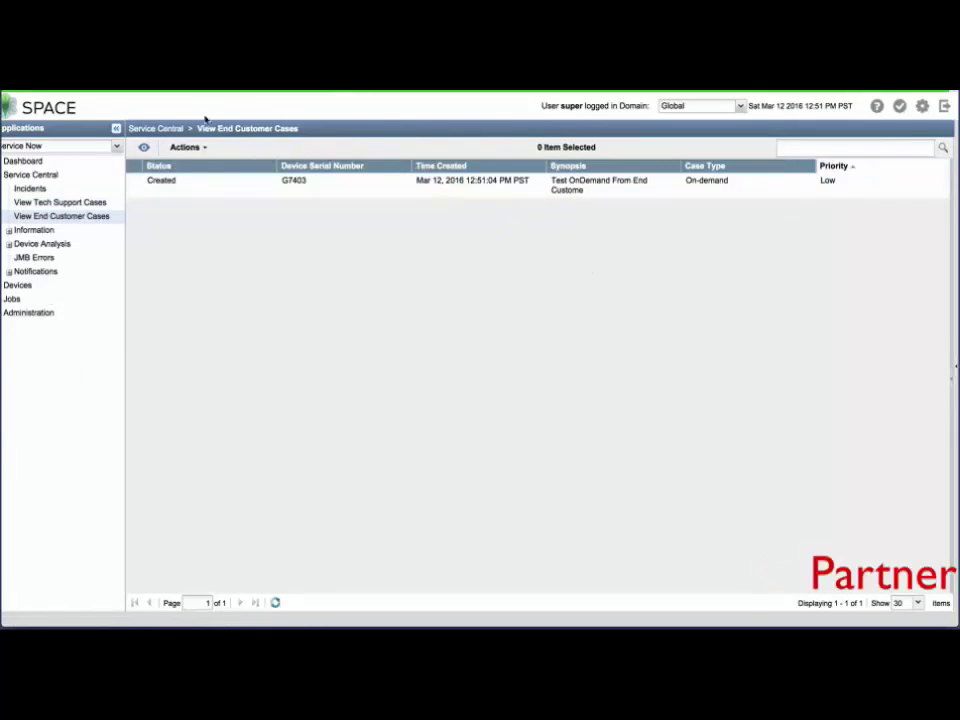
- Update case PP-001 on the partner with status Updated and the note "Analysis in progress"
click(206, 197)
right_click(206, 197)
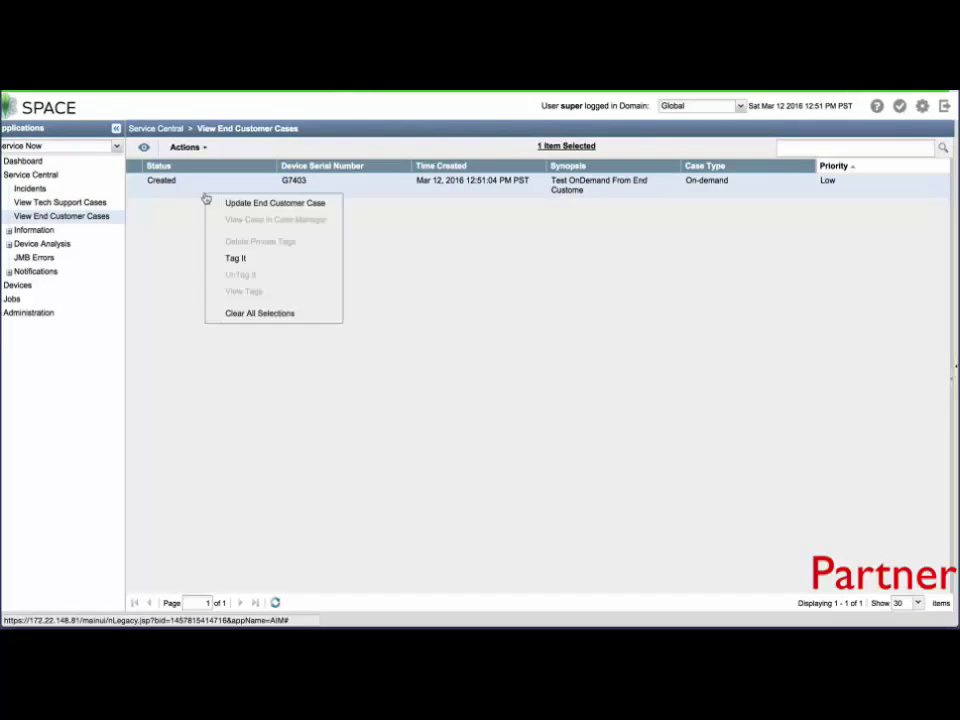
click(240, 204)
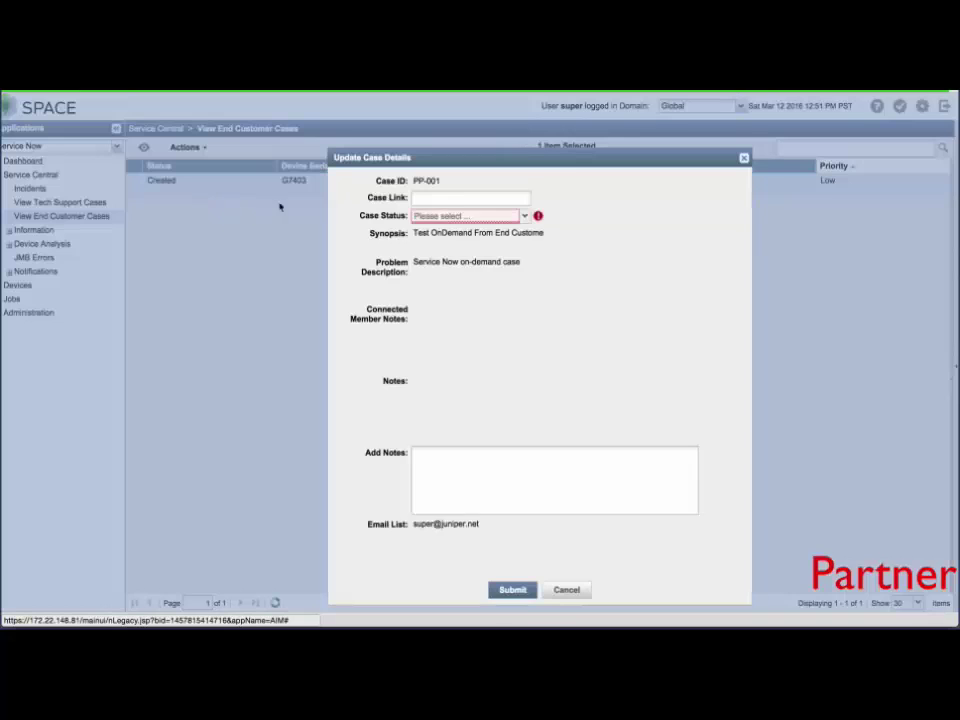
click(446, 216)
click(446, 233)
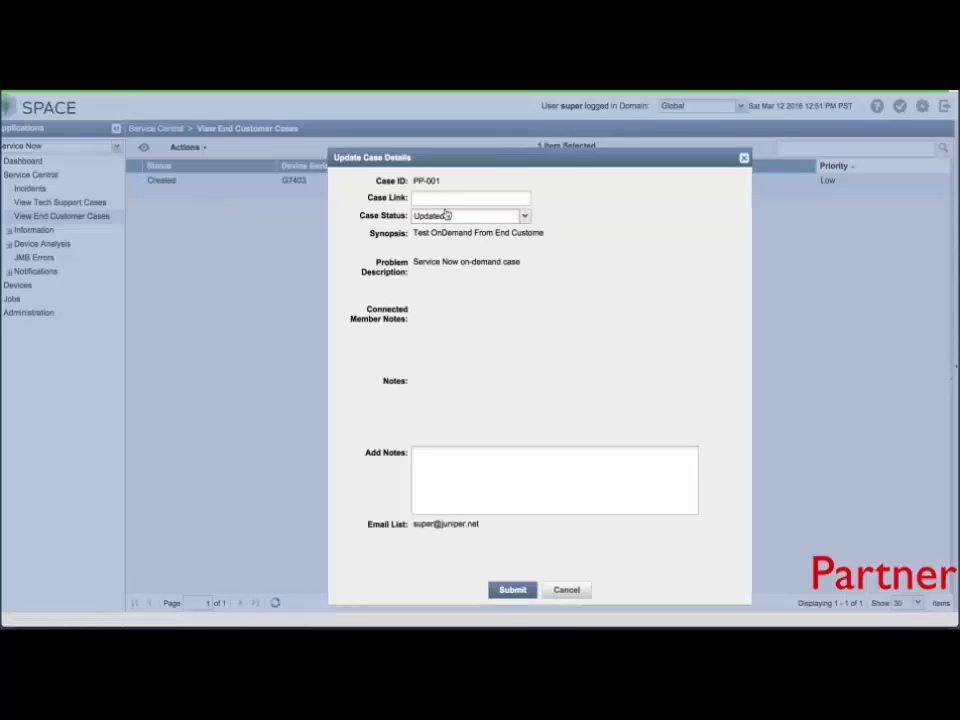
click(450, 468)
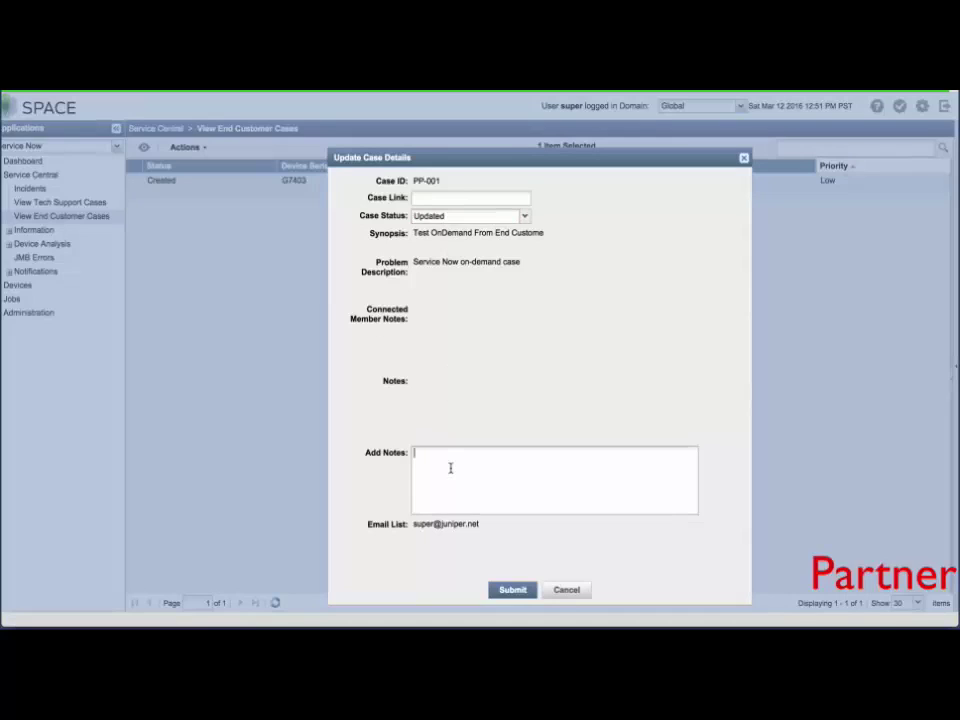
text(Analysis in progress)
click(507, 590)
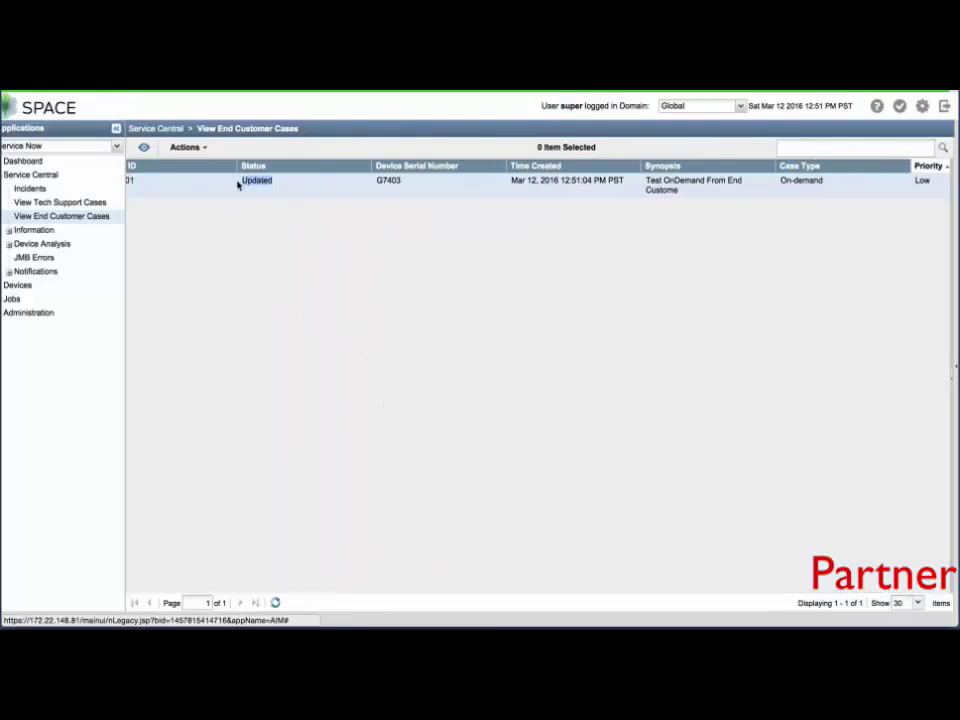
- Add the note "End Customer follow up notes" to tech support case PP-001 on the customer, and deselect the case
click(96, 208)
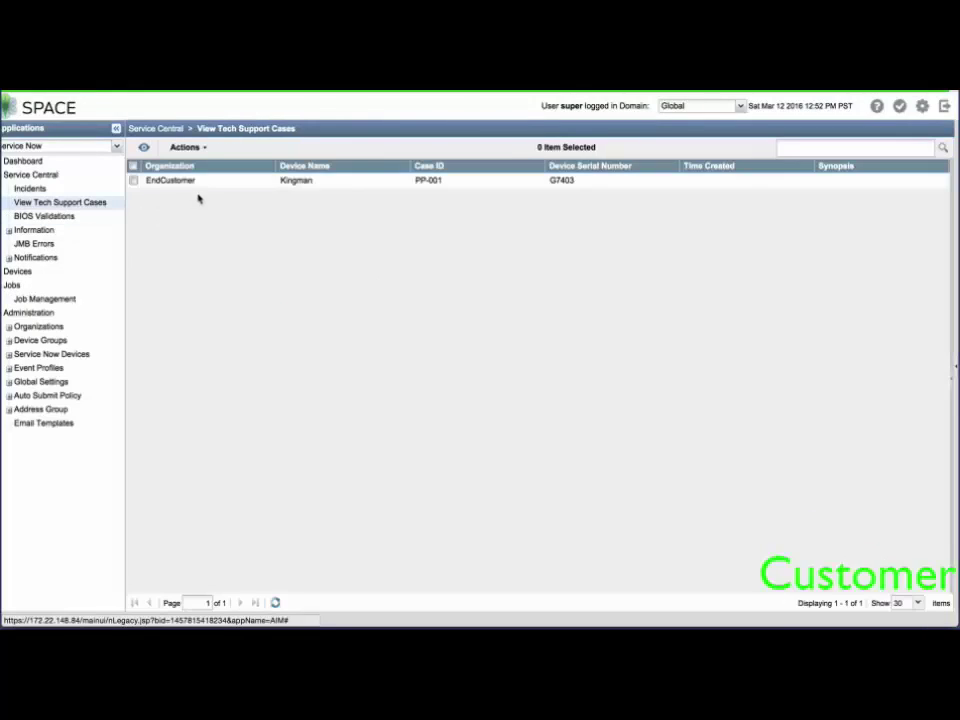
click(206, 182)
click(200, 148)
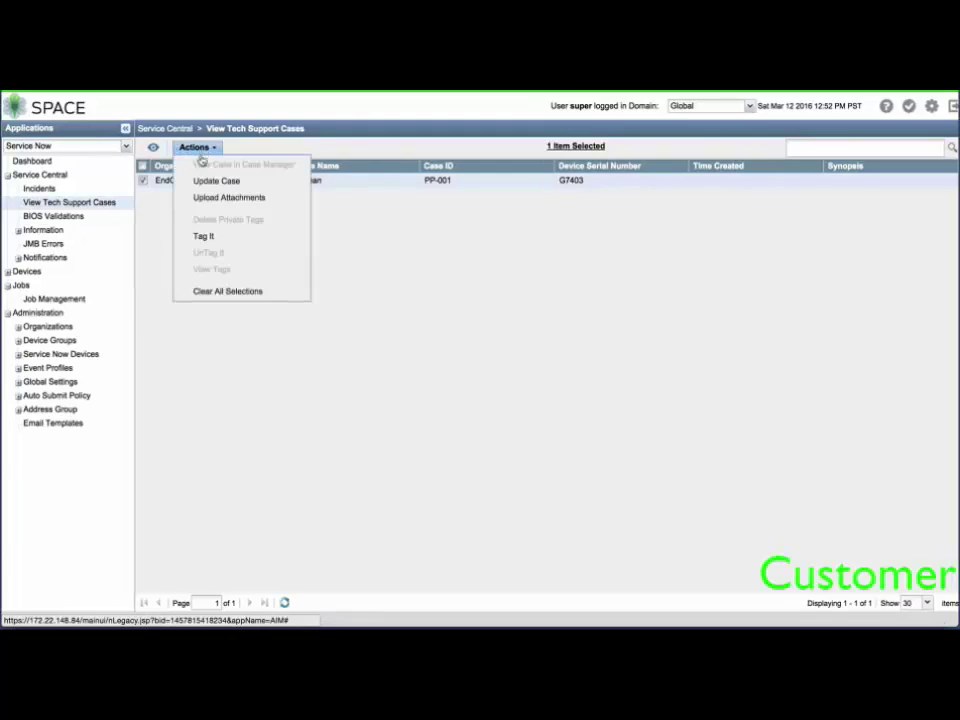
click(210, 182)
click(443, 411)
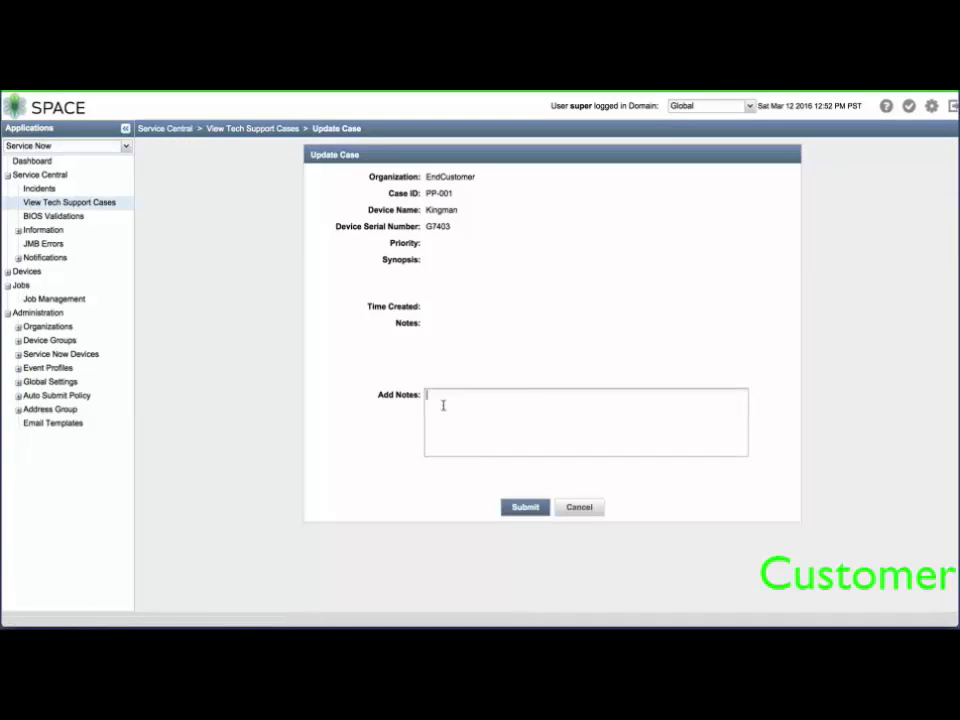
text(End Customer follow up notes)
click(525, 507)
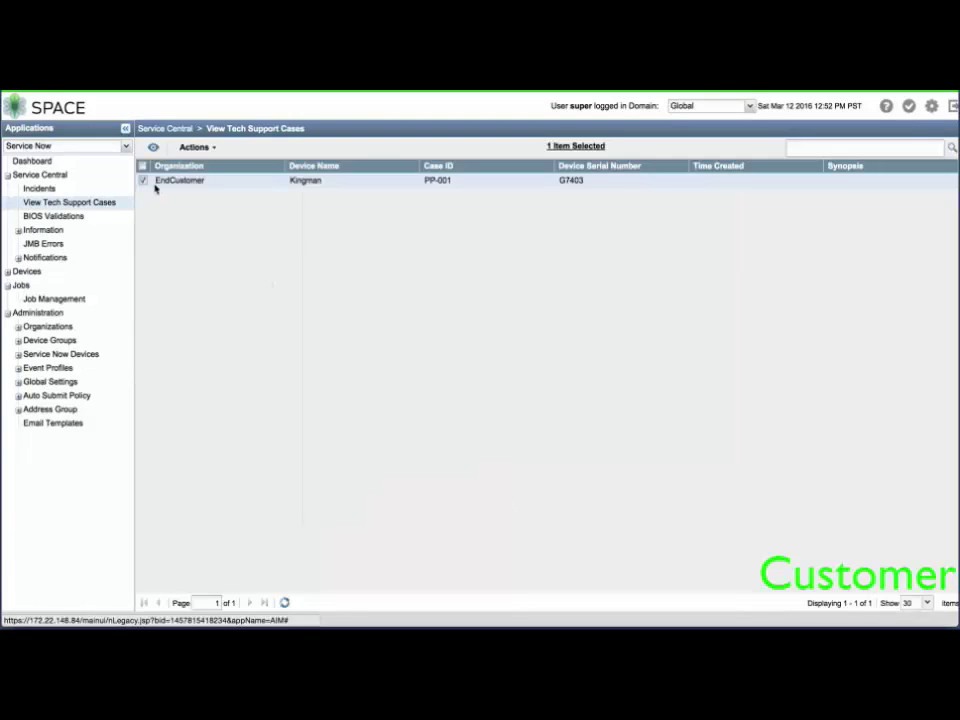
click(144, 180)
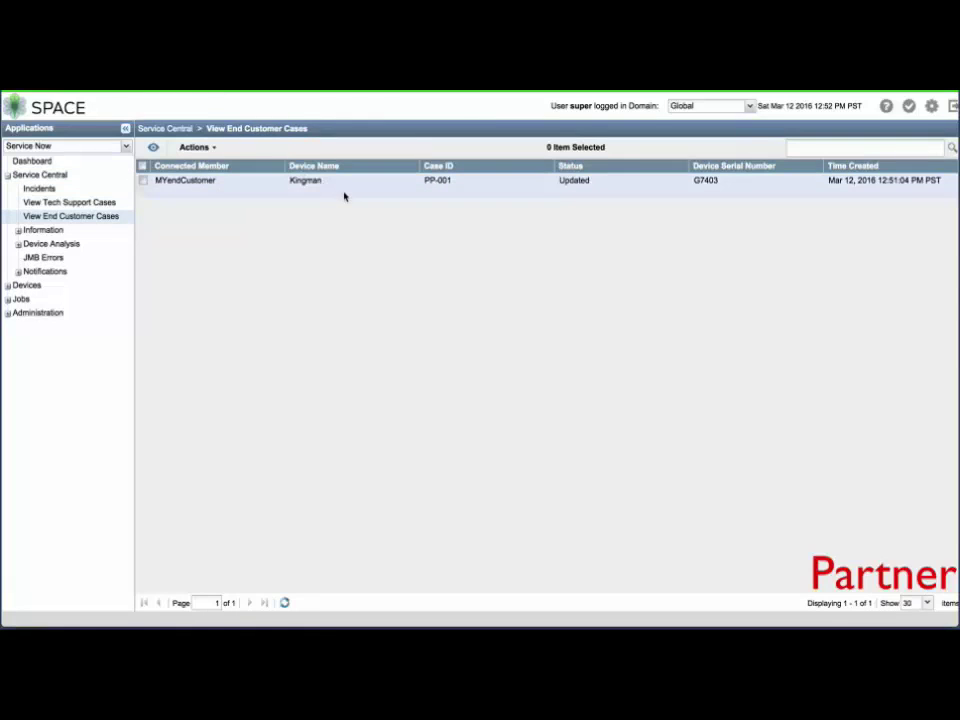
- Open the PP-001 case summary on the partner, review its notes, and close the summary
double_click(400, 183)
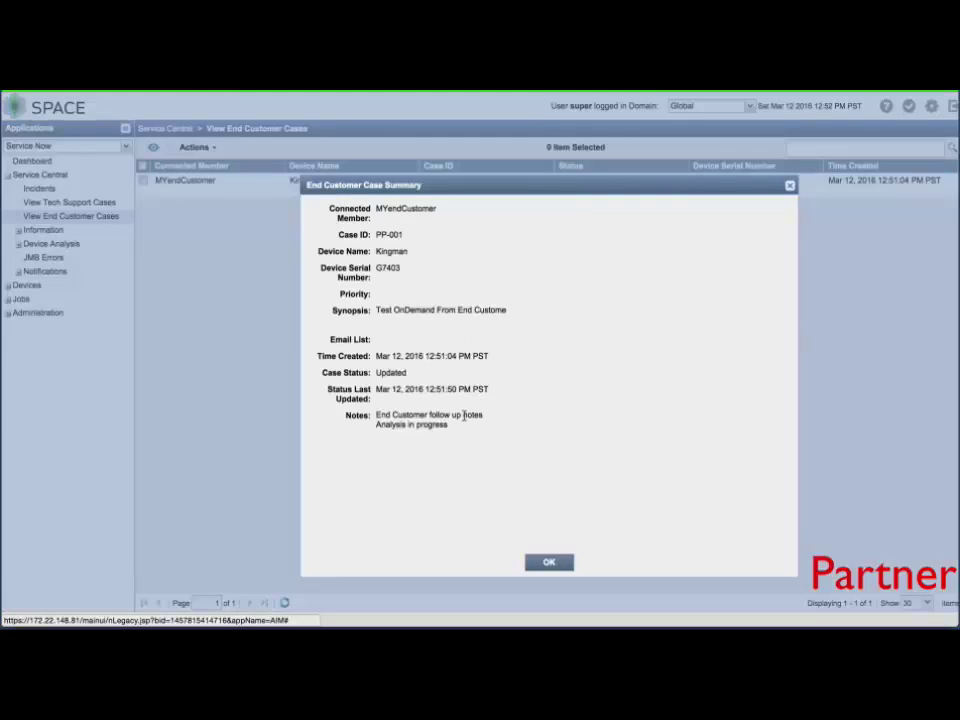
drag(460, 428, 372, 415)
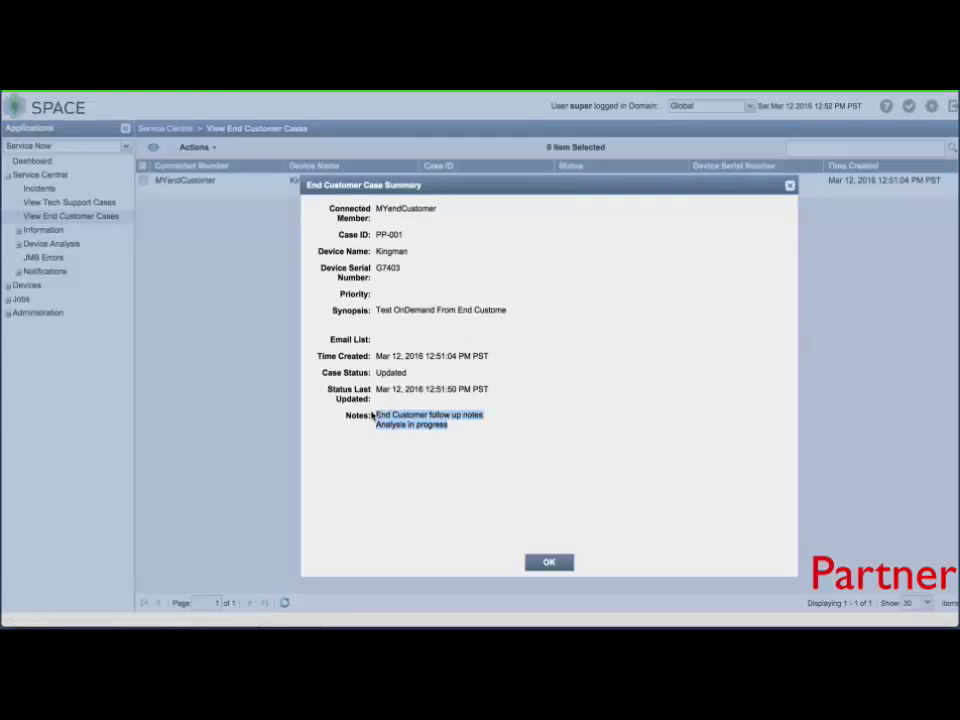
click(560, 563)
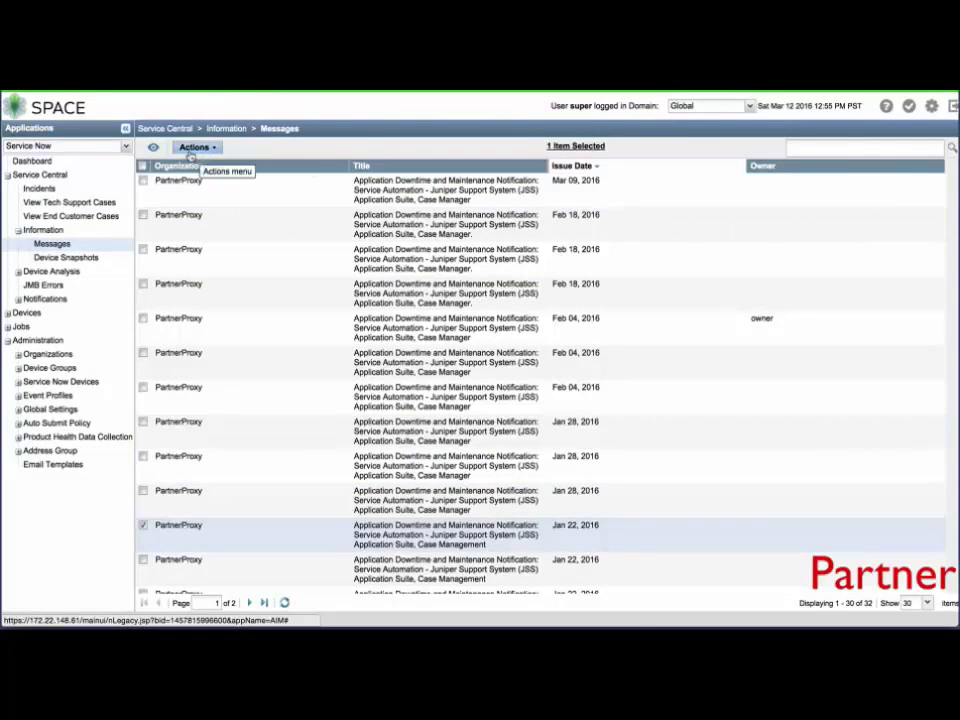
- Submit the connected-member assignment for the partner's selected Jan 22, 2016 maintenance message, and open that message's details on the customer
click(191, 152)
click(200, 215)
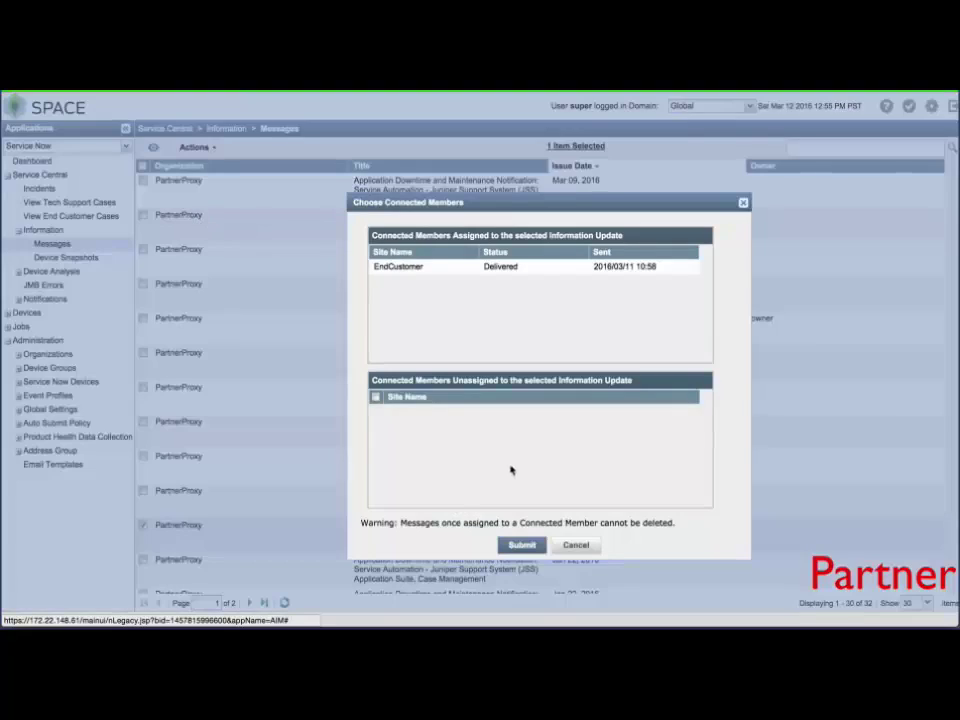
click(517, 545)
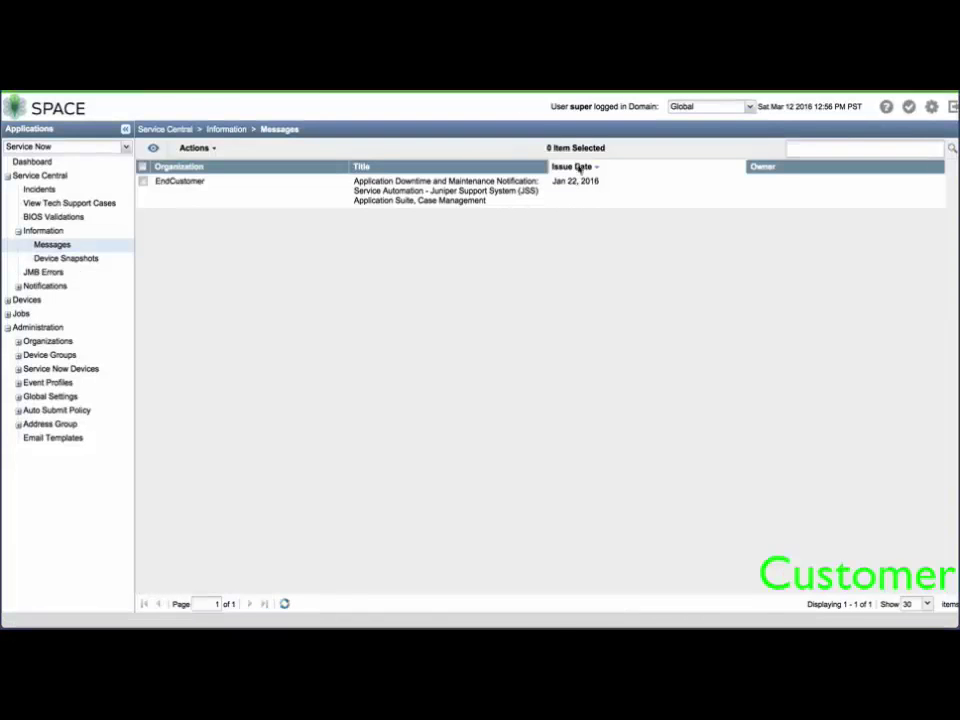
double_click(597, 204)
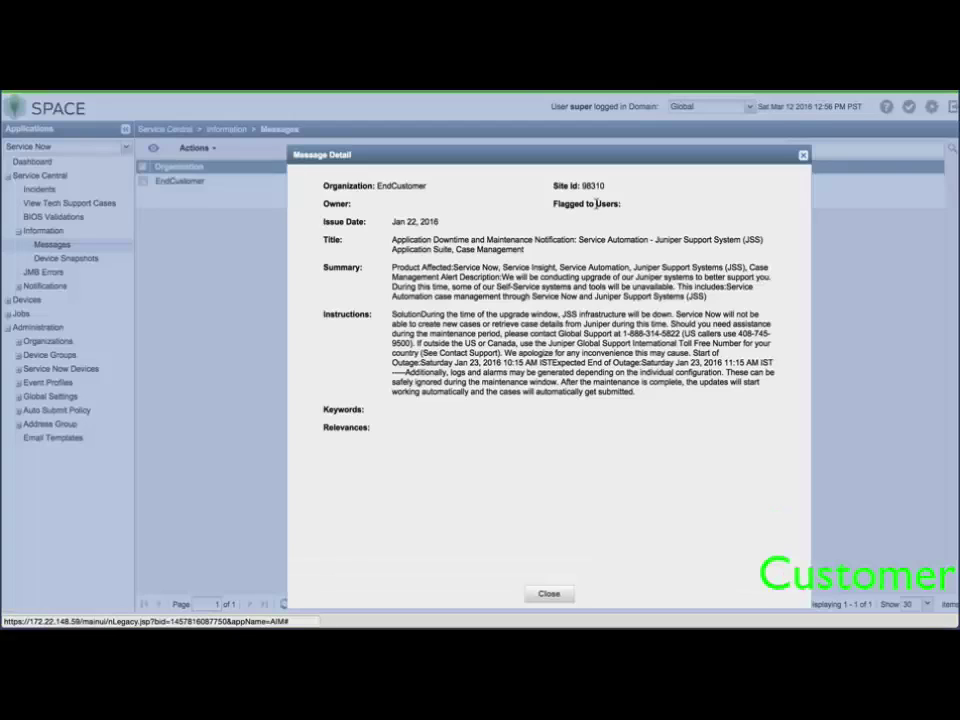